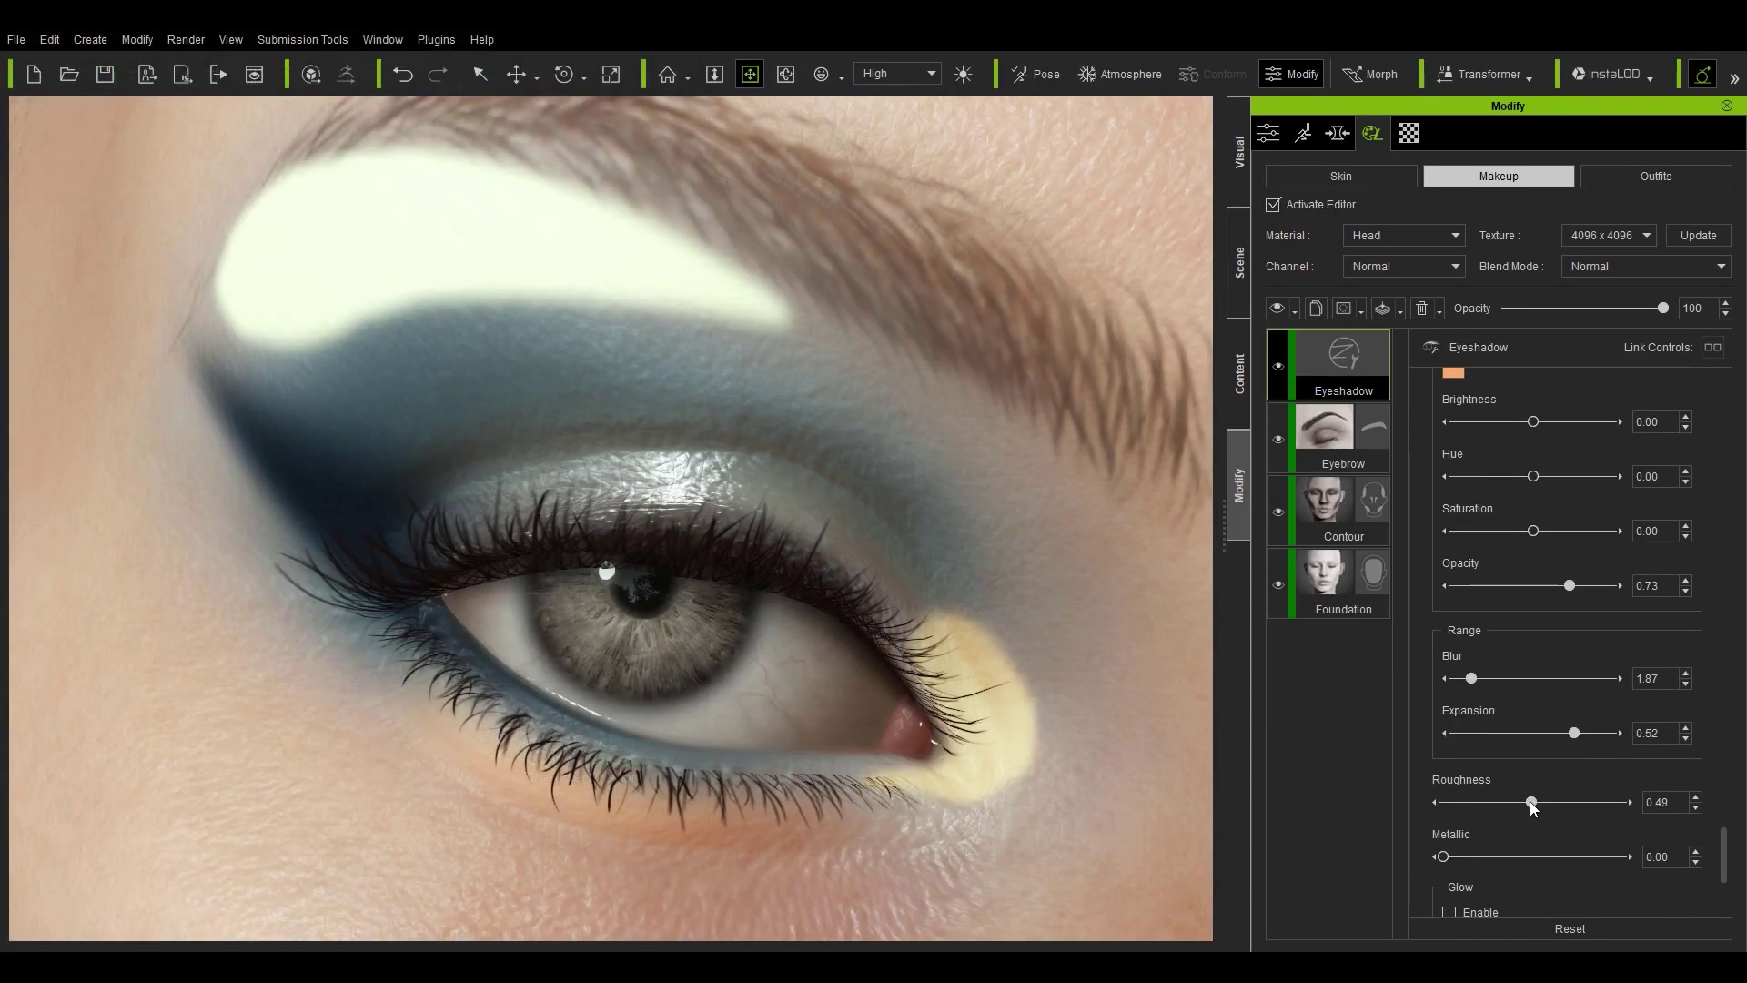
- Set the orange eyeshadow region's roughness to 0.15 and the pale yellow region's expansion to -0.23
left_click_drag(1533, 801, 1469, 802)
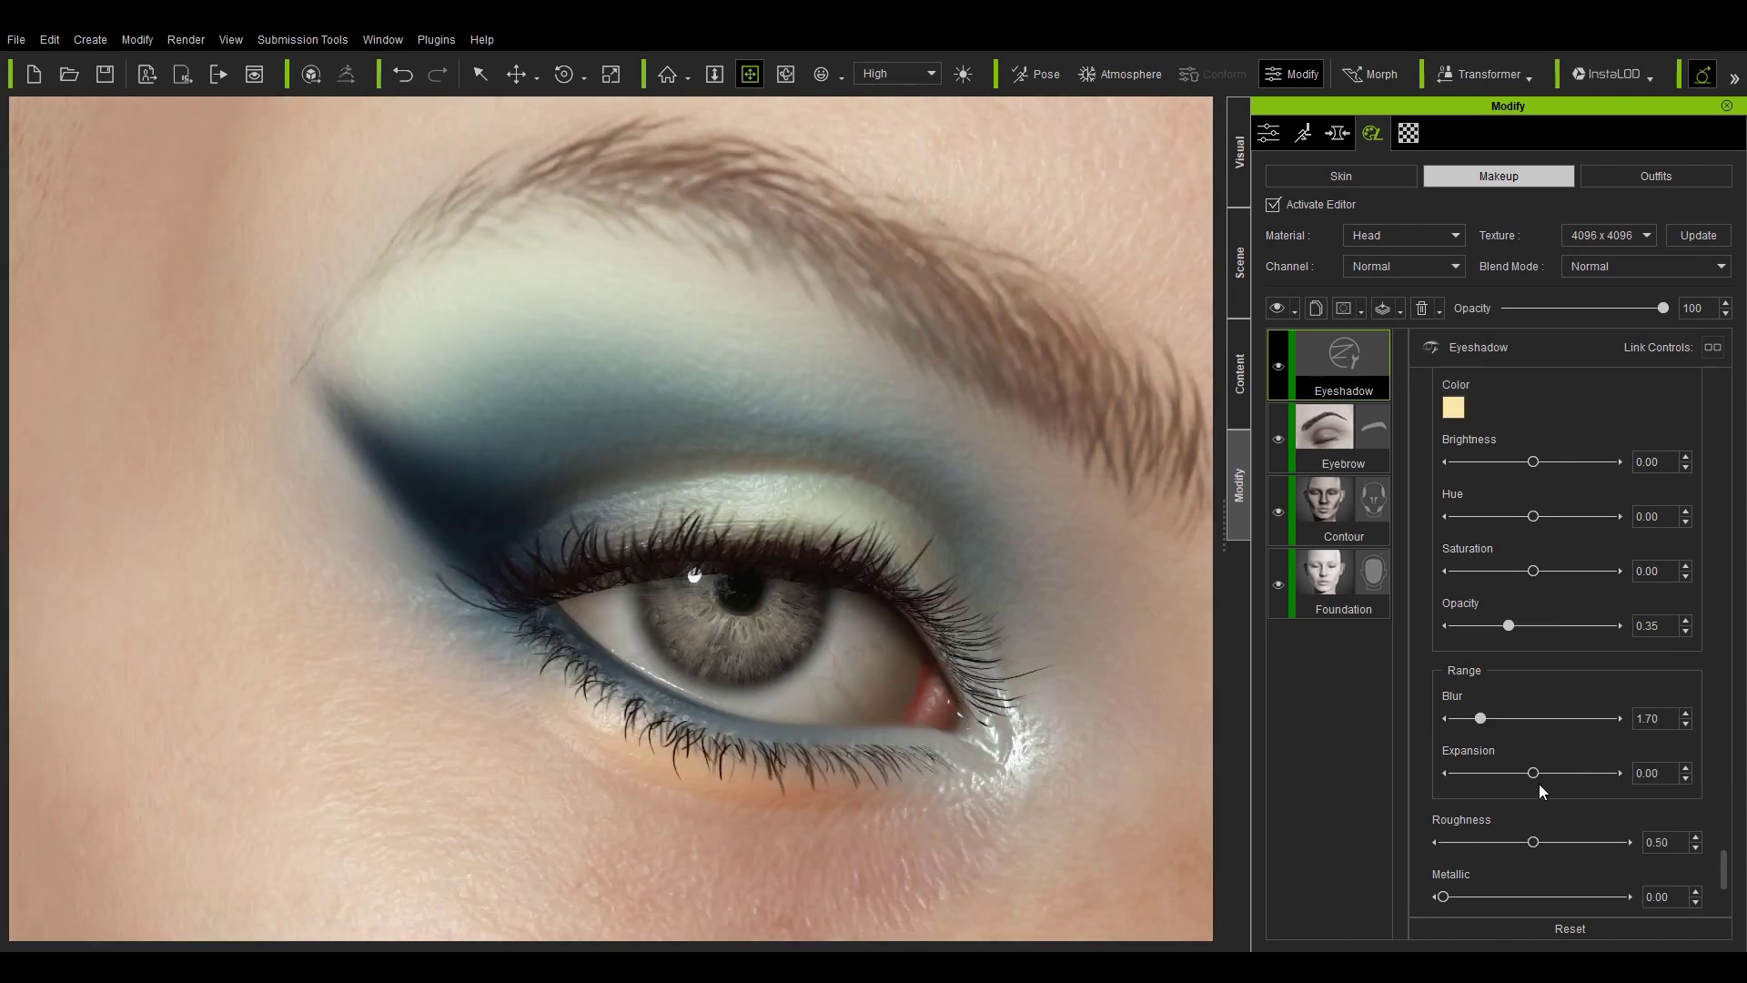
left_click_drag(1533, 772, 1513, 773)
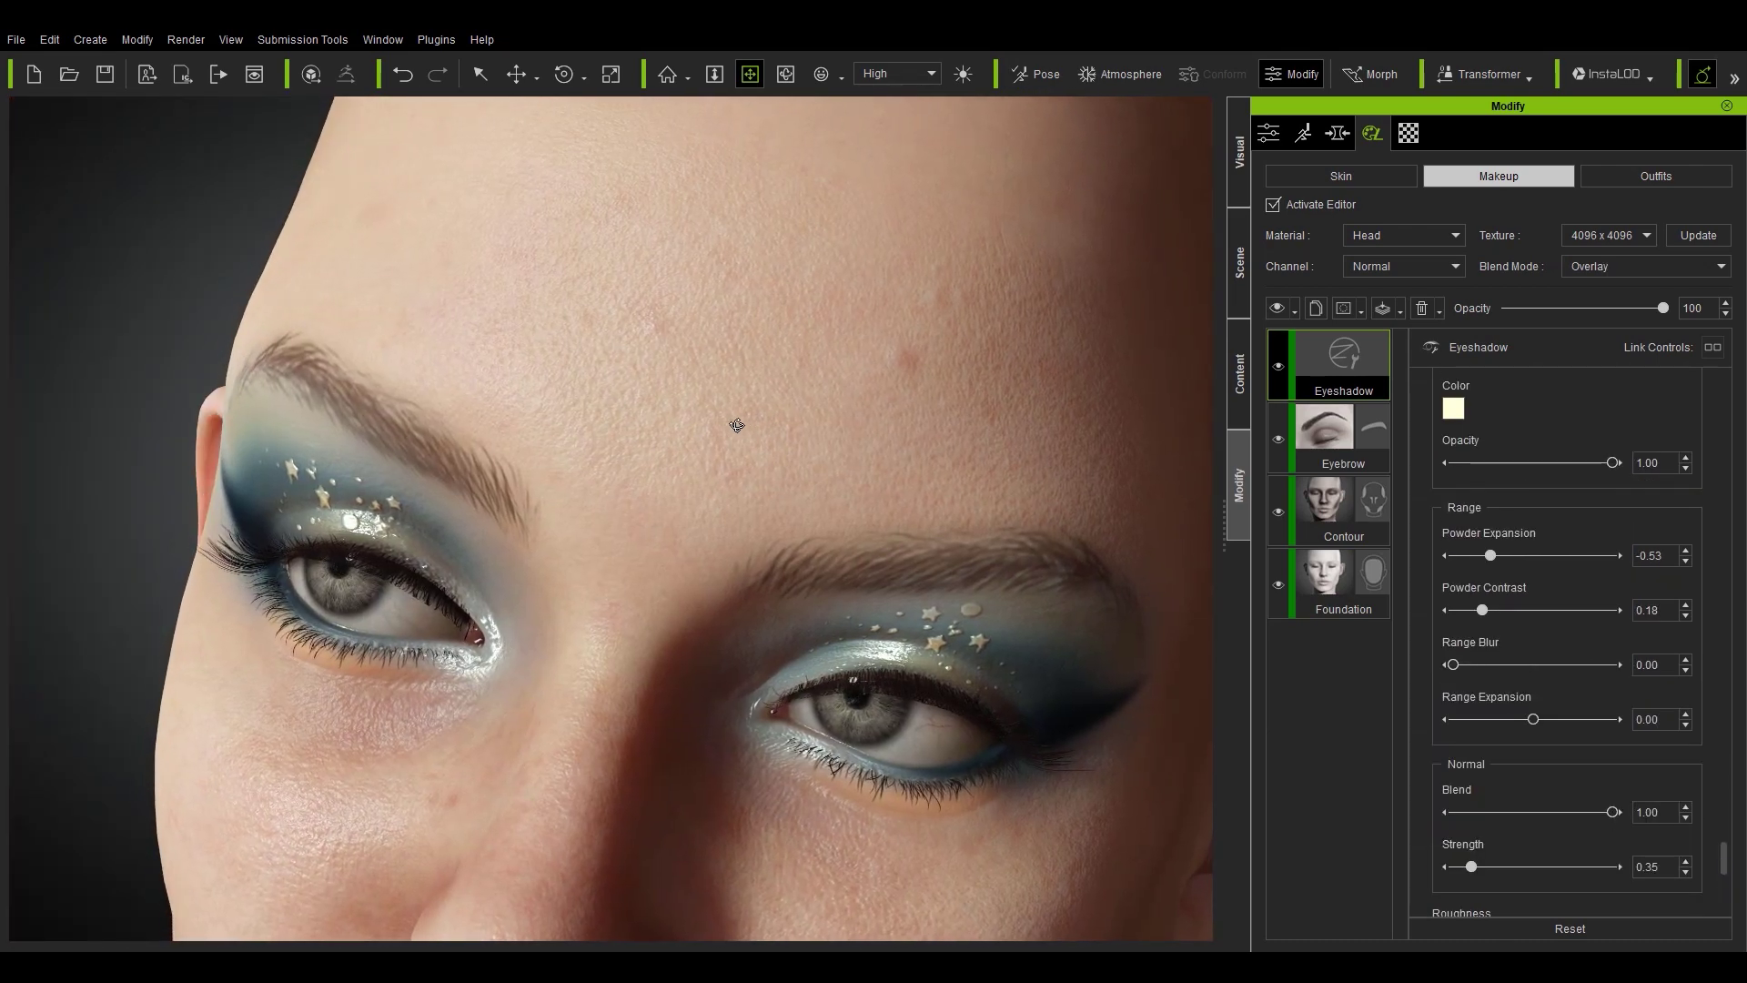
right_click_drag(736, 425, 817, 435)
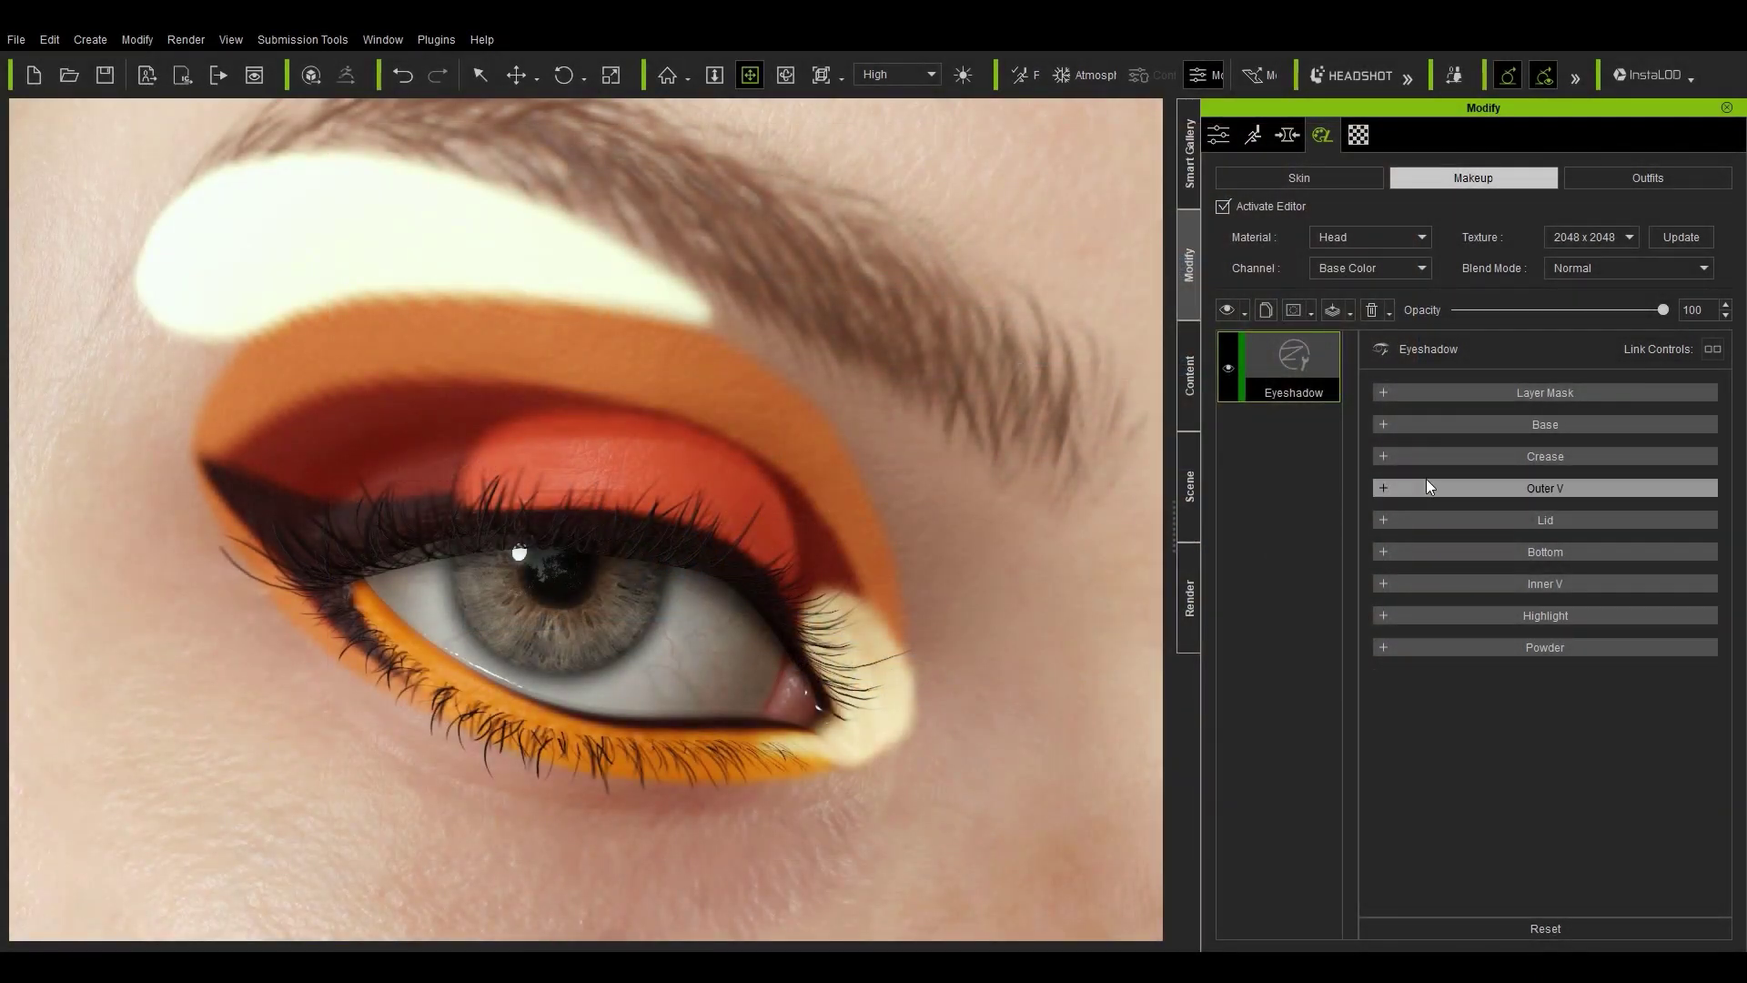
- Deactivate the Crease and Outer V regions of the eyeshadow layer
left_click(1382, 456)
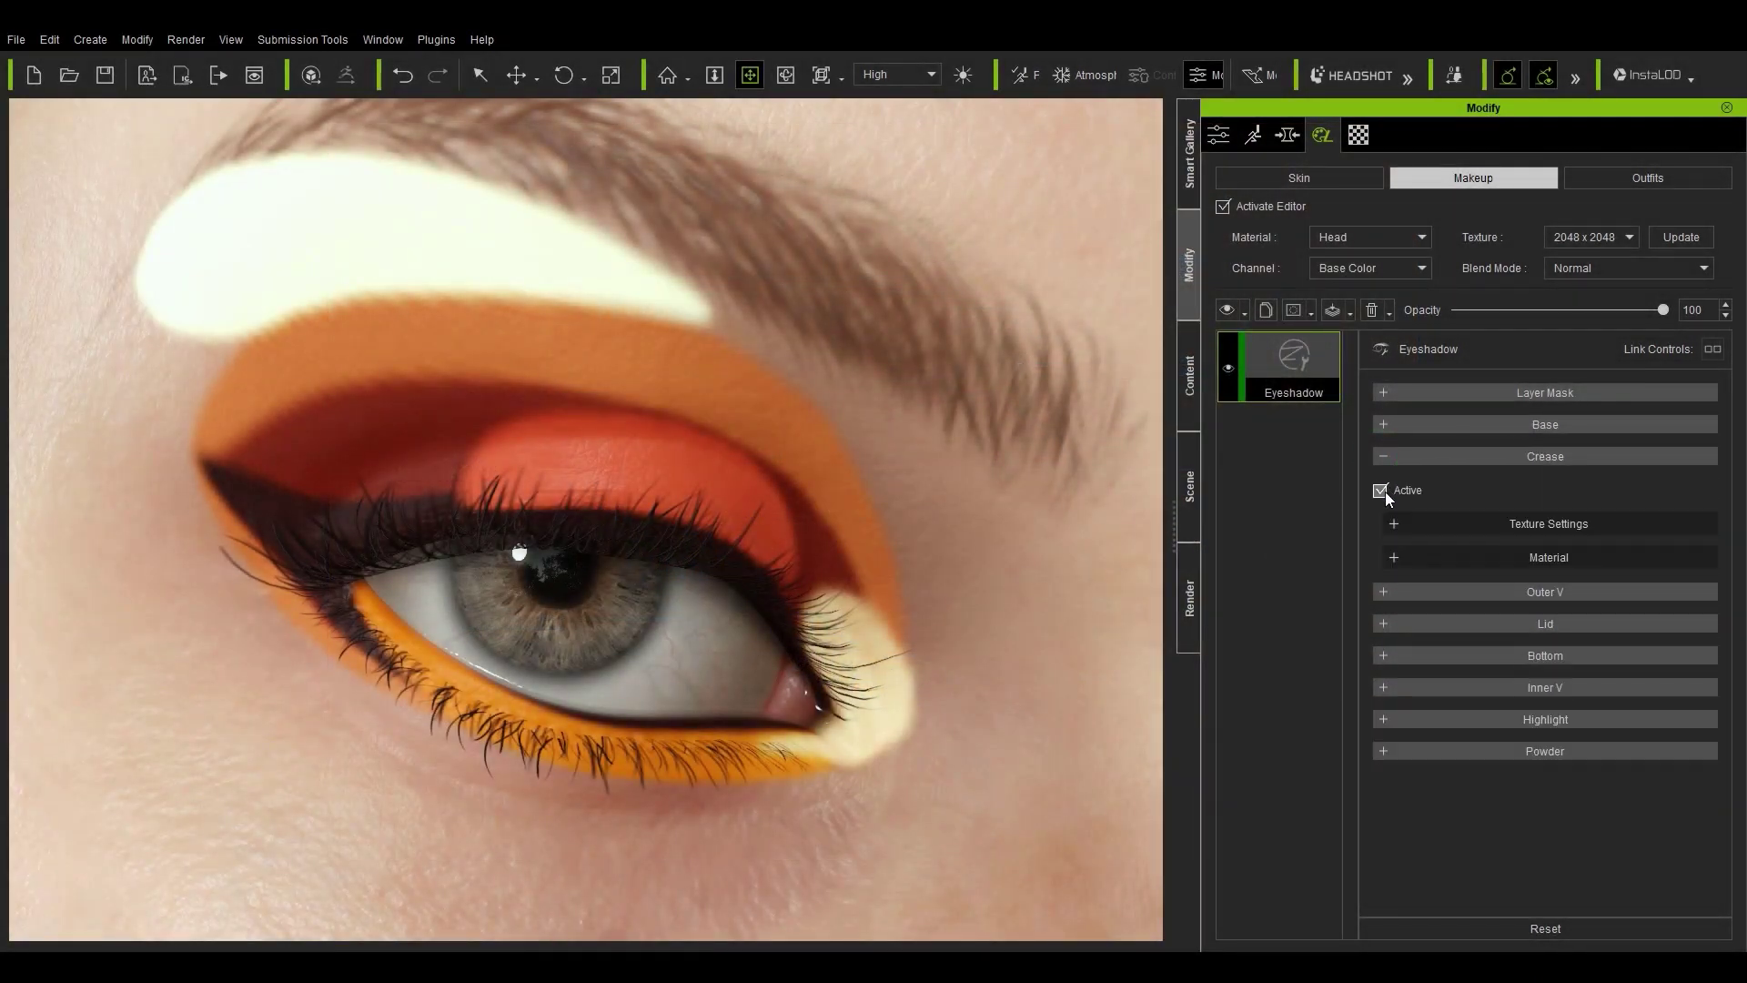
left_click(1381, 491)
left_click(1385, 488)
left_click(1381, 522)
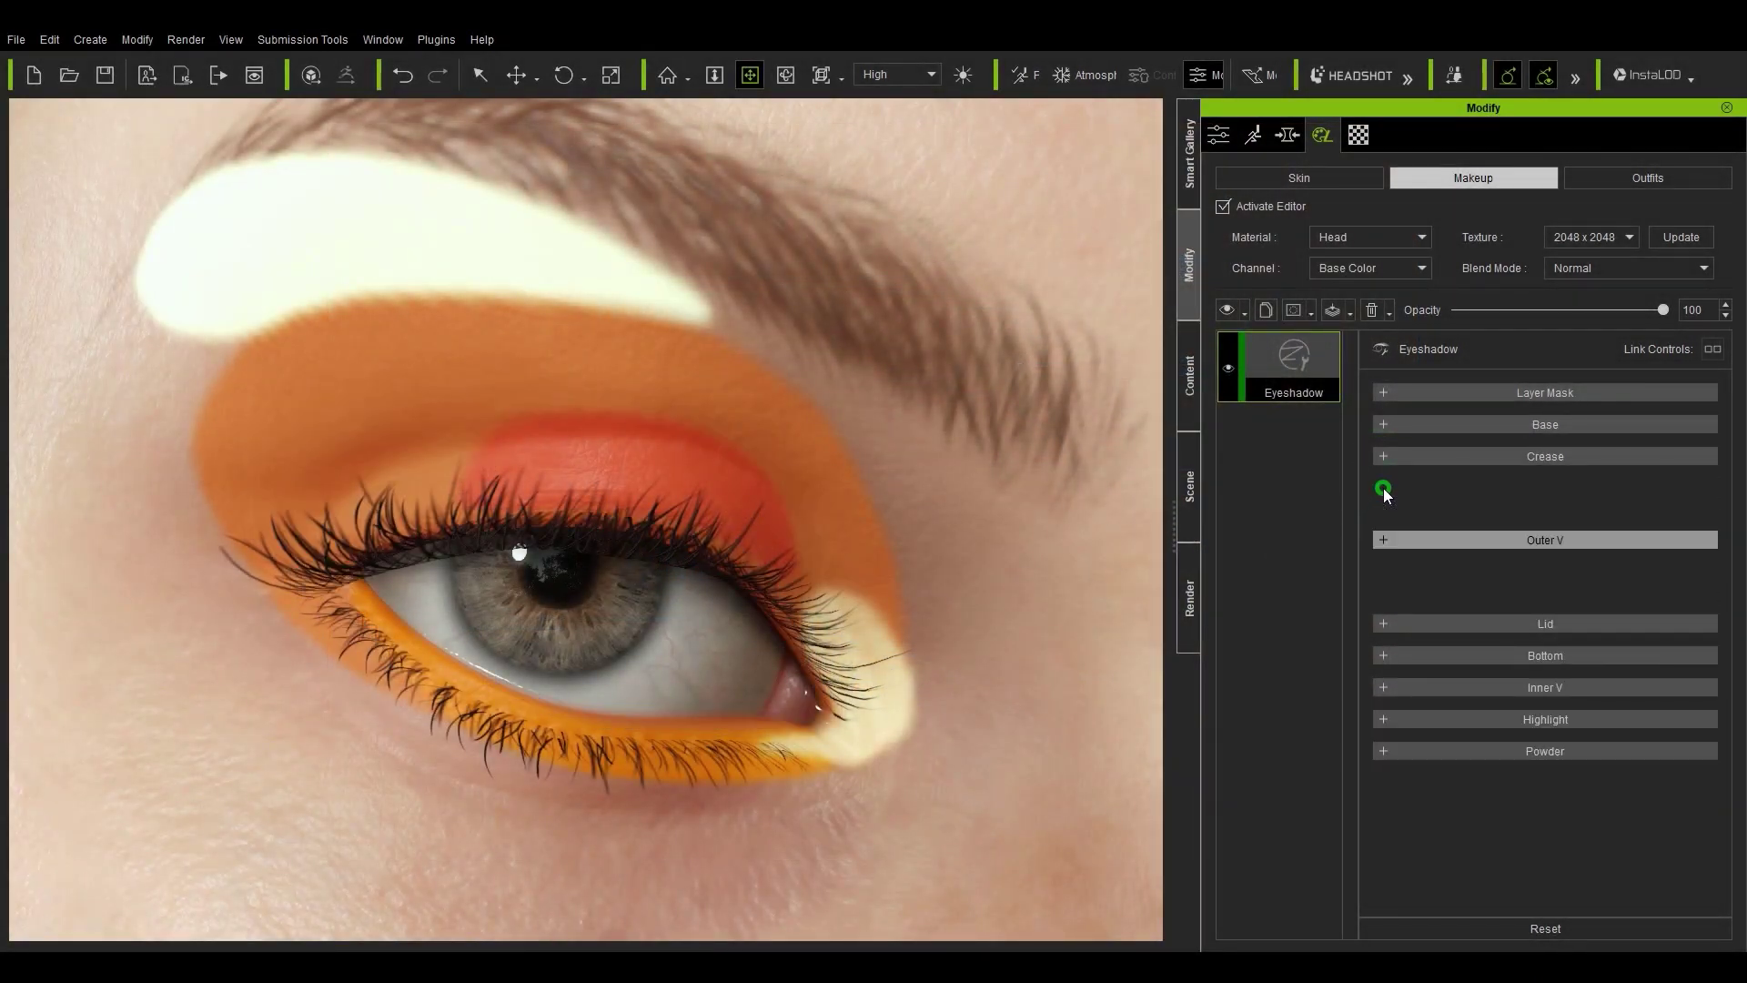
left_click(1383, 488)
- Deactivate the Lid and Bottom regions of the eyeshadow layer
left_click(1383, 520)
left_click(1380, 553)
left_click(1383, 520)
left_click(1380, 551)
left_click(1380, 585)
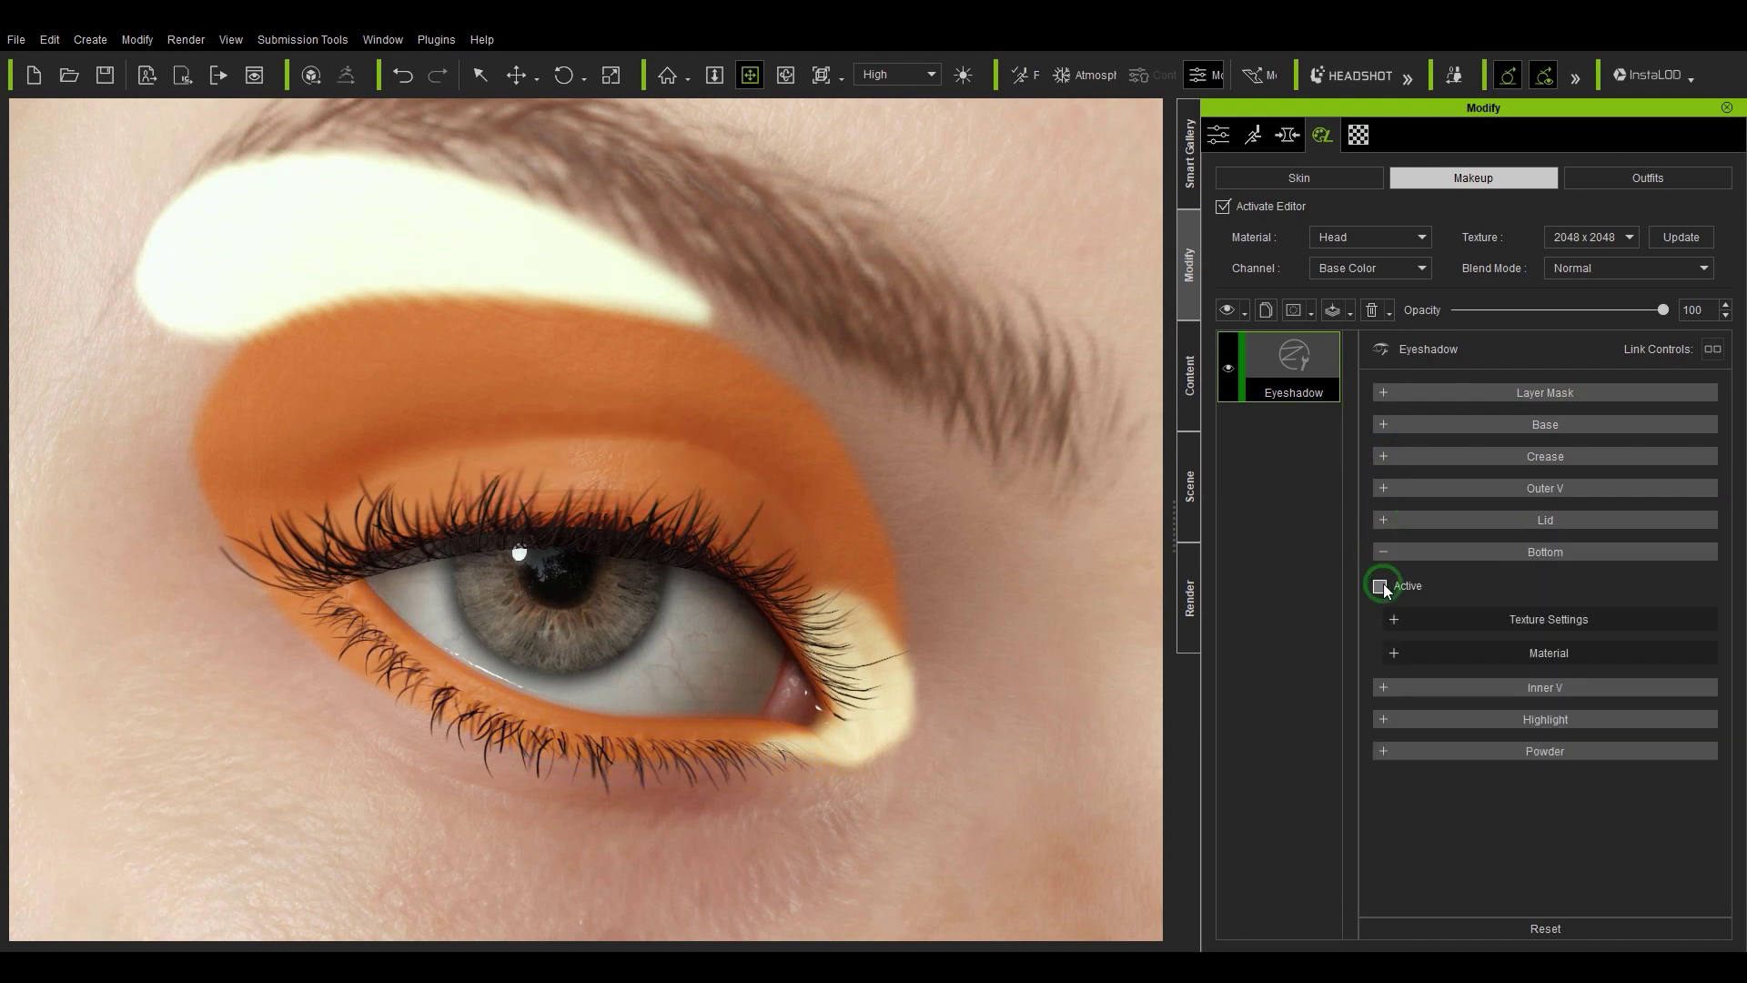
left_click(1384, 553)
- Deactivate the Inner V and Highlight regions of the eyeshadow layer
left_click(1383, 583)
left_click(1380, 618)
left_click(1383, 583)
left_click(1379, 613)
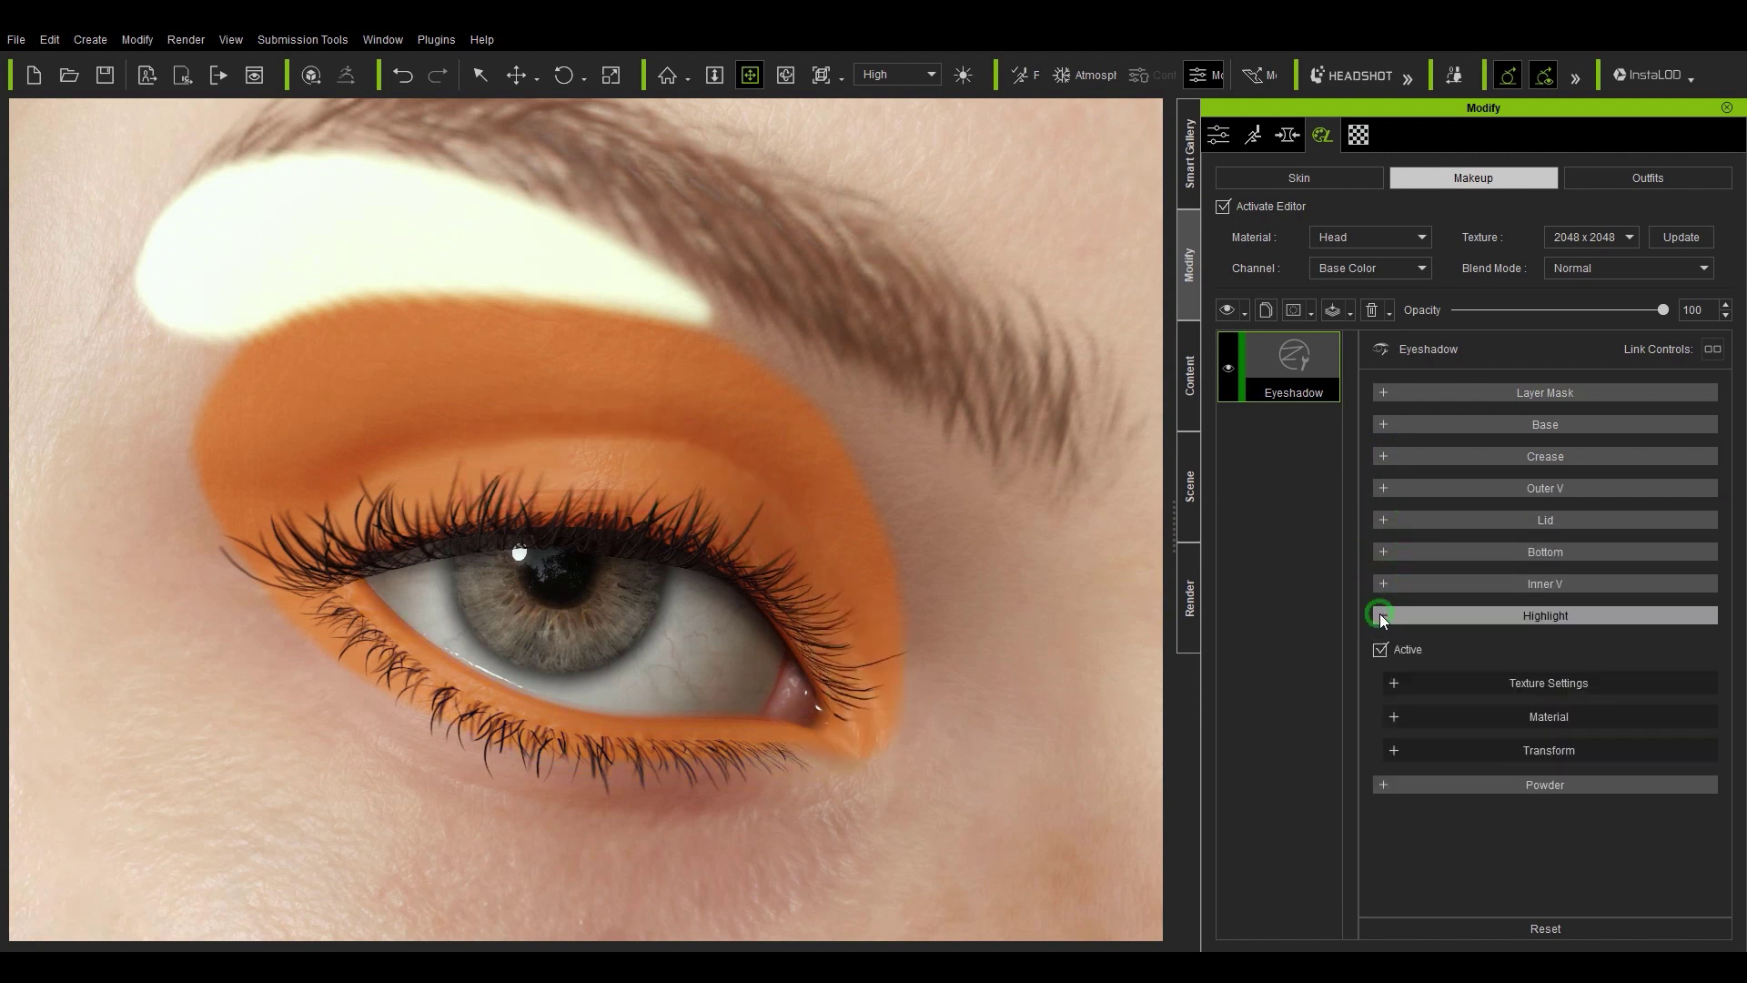
left_click(1380, 649)
left_click(1384, 616)
- Activate the Powder region to preview it over the base color, and deactivate it again
left_click(1383, 646)
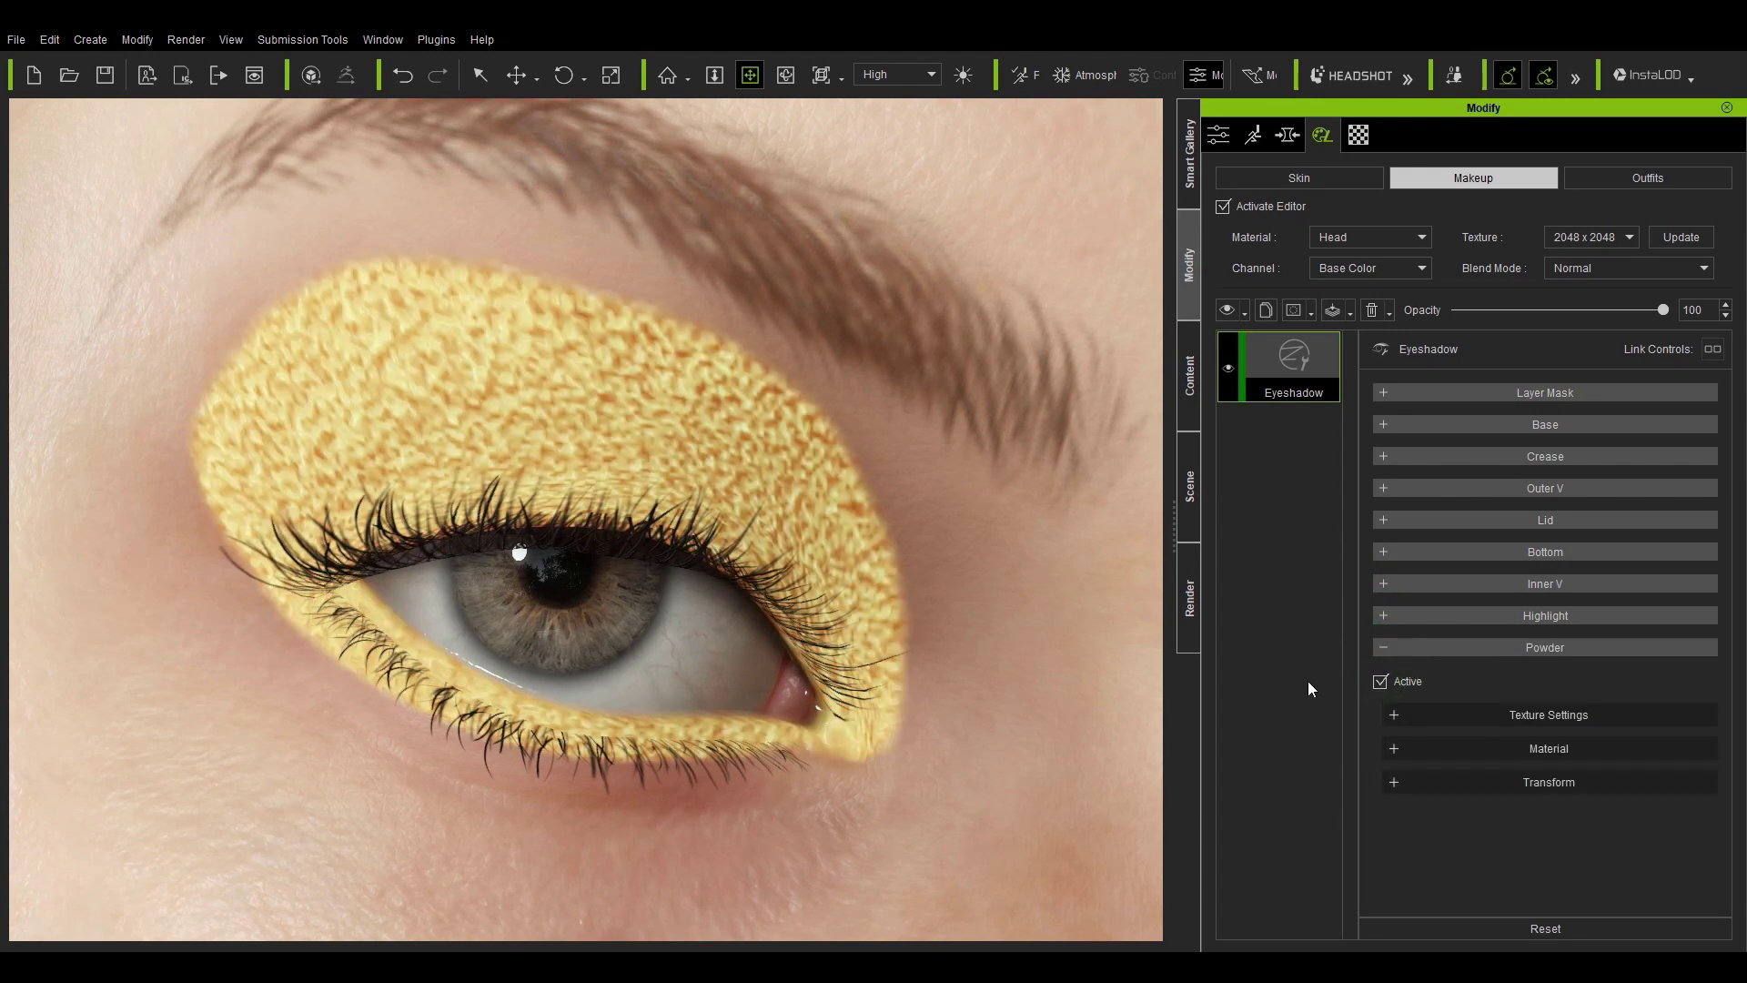
left_click(1381, 682)
left_click(1383, 647)
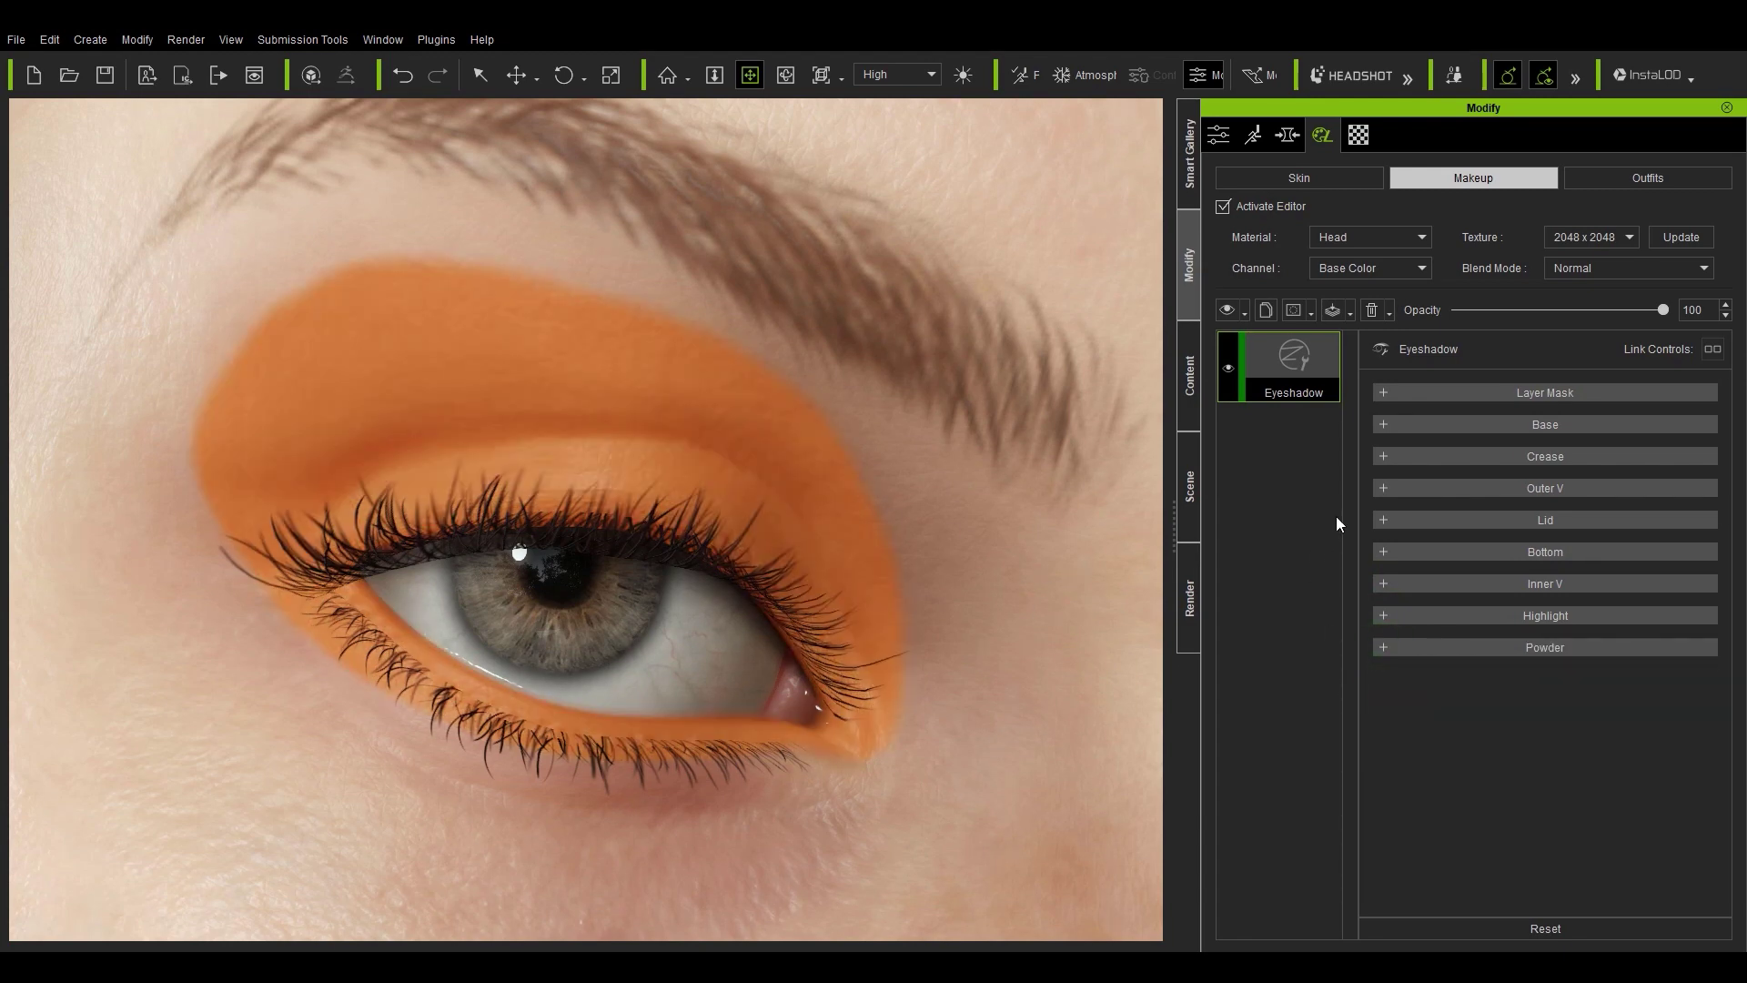
- Open the Base region's texture settings and preview its mask texture enlarged
left_click(1387, 424)
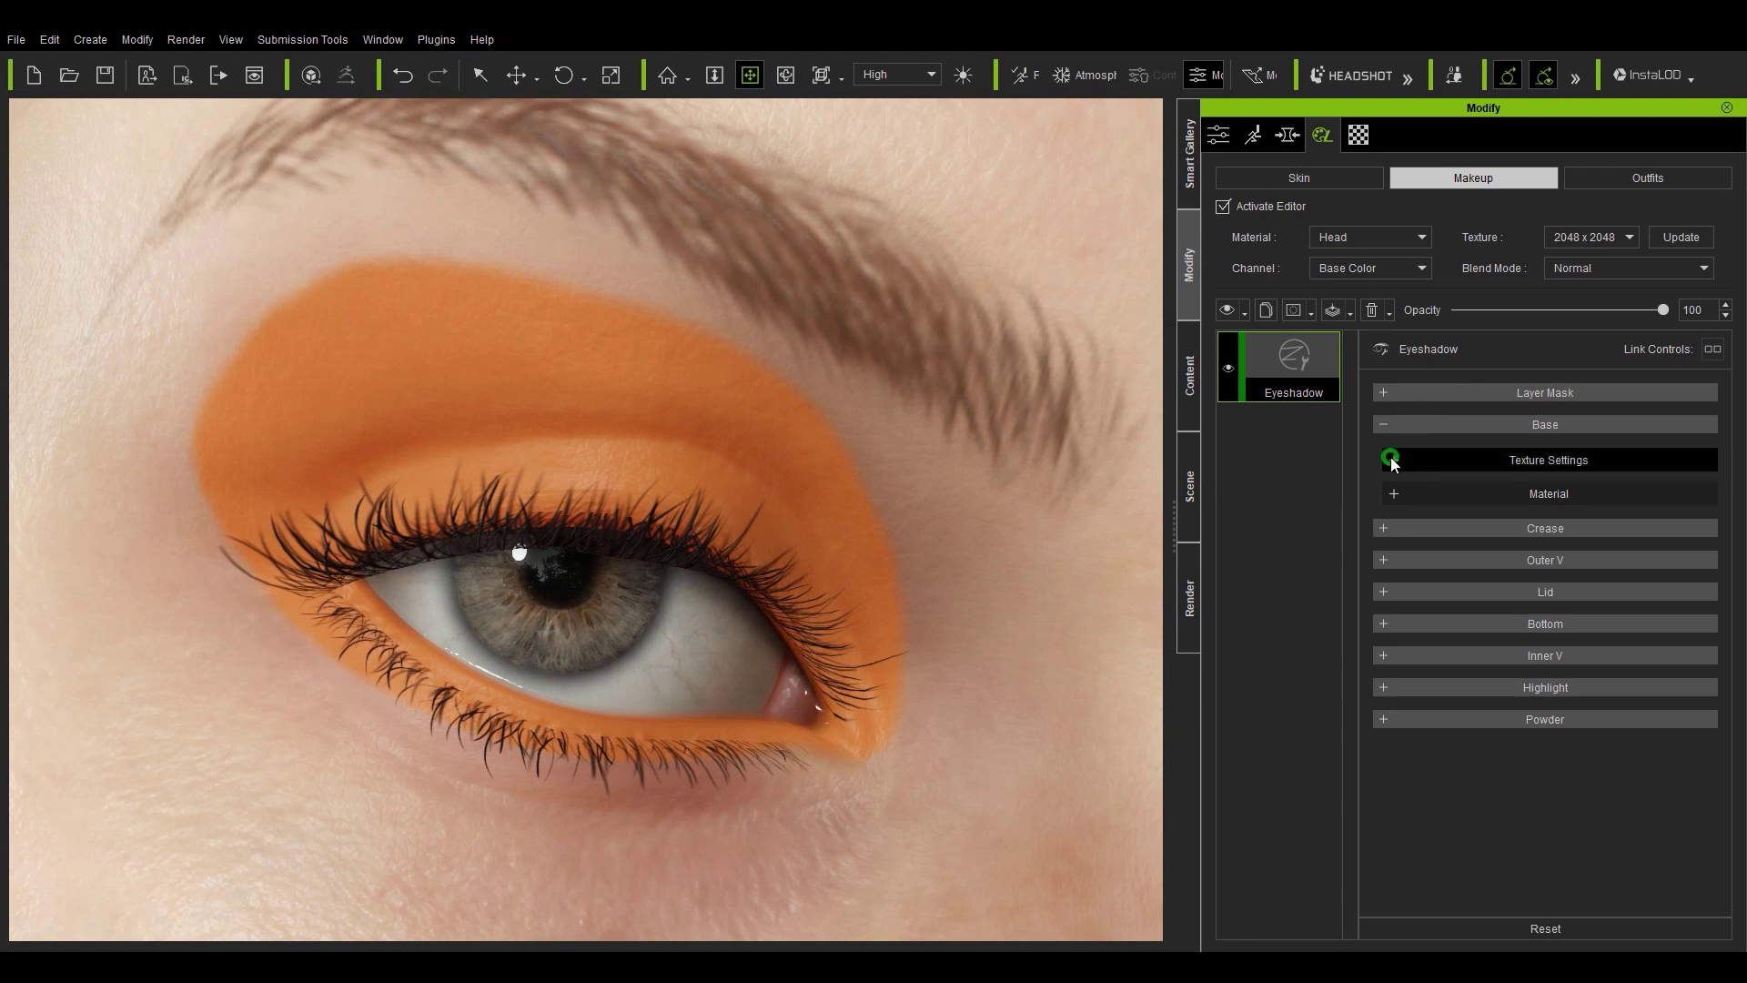
left_click(1393, 458)
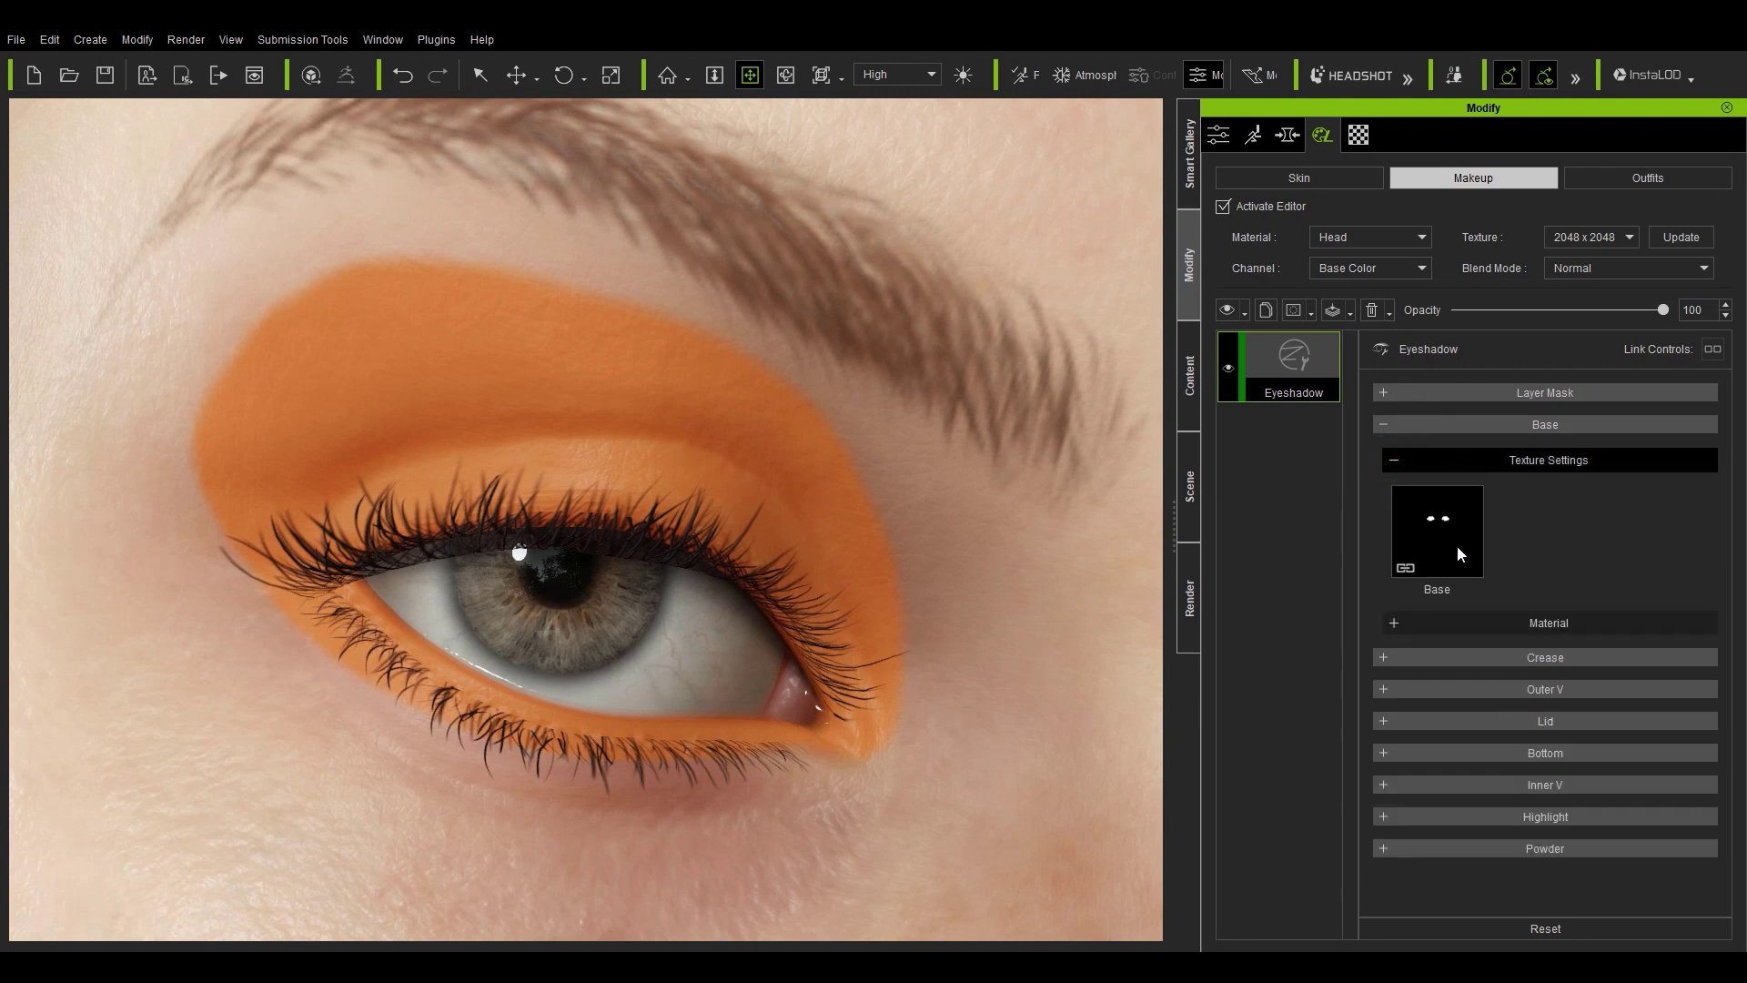
mouse_move(1458, 548)
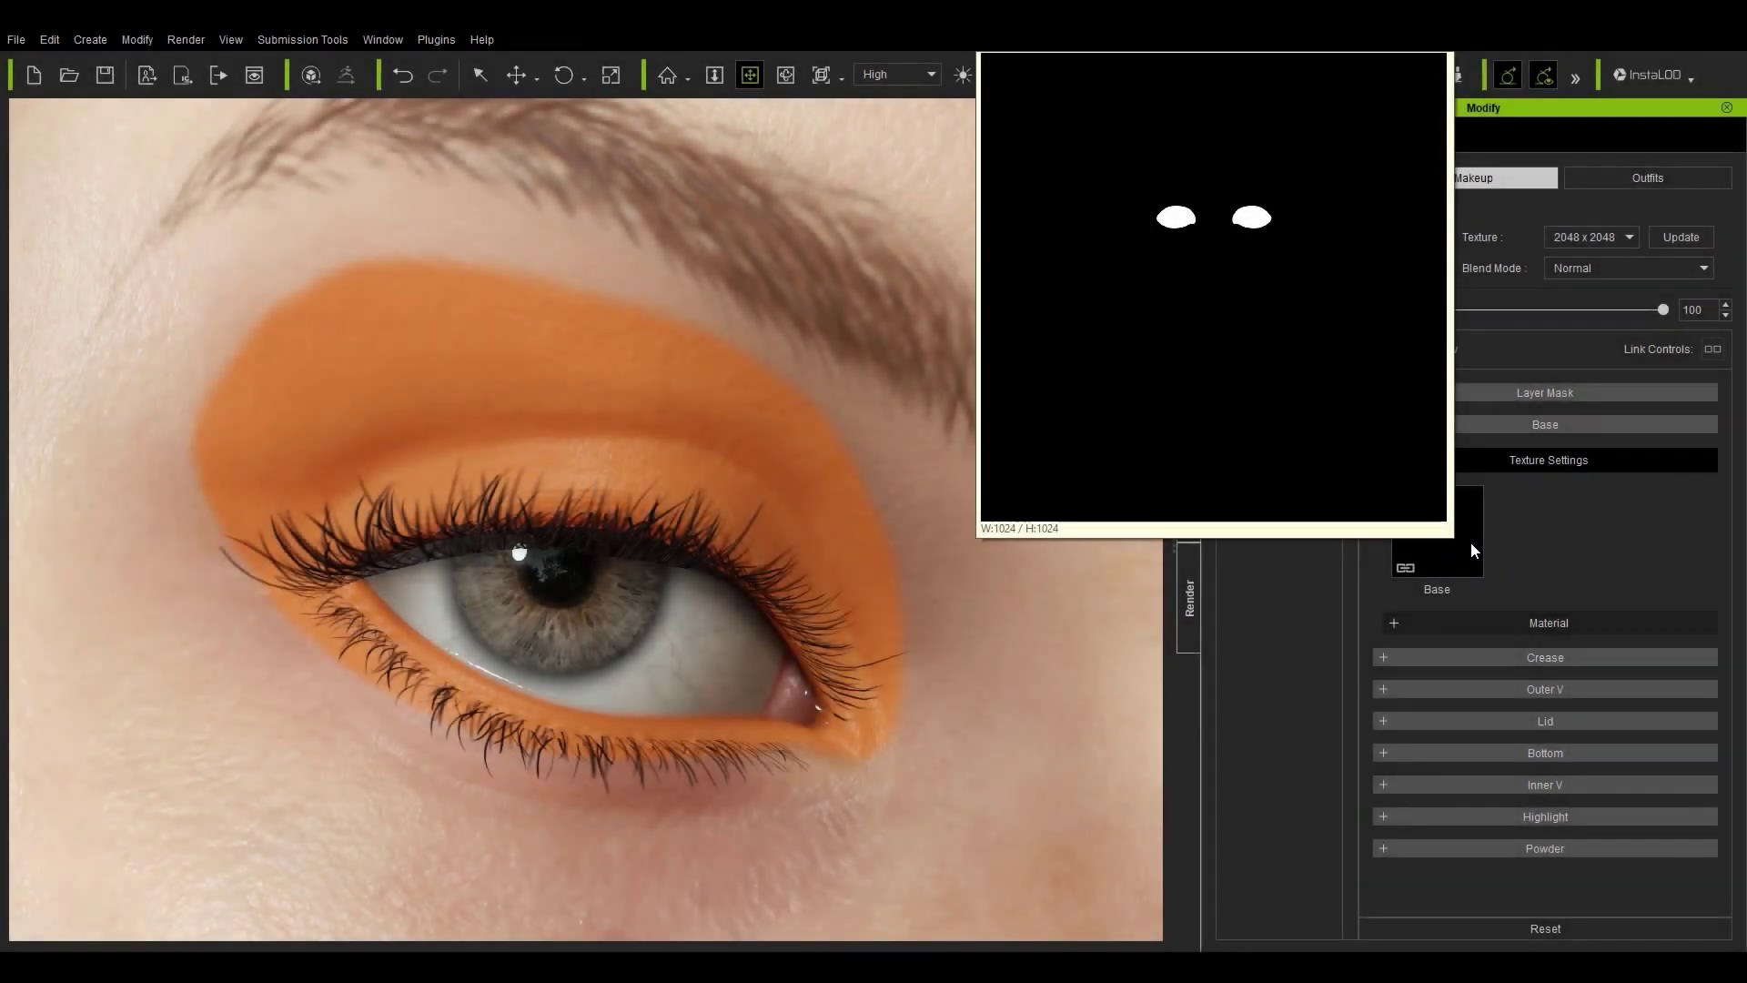
left_click(1396, 461)
- Set the Base material's brightness to 0.01, hue to -0.02, saturation to -0.01 and opacity to 0.96
left_click(1399, 491)
scroll(1407, 440, "down", 3)
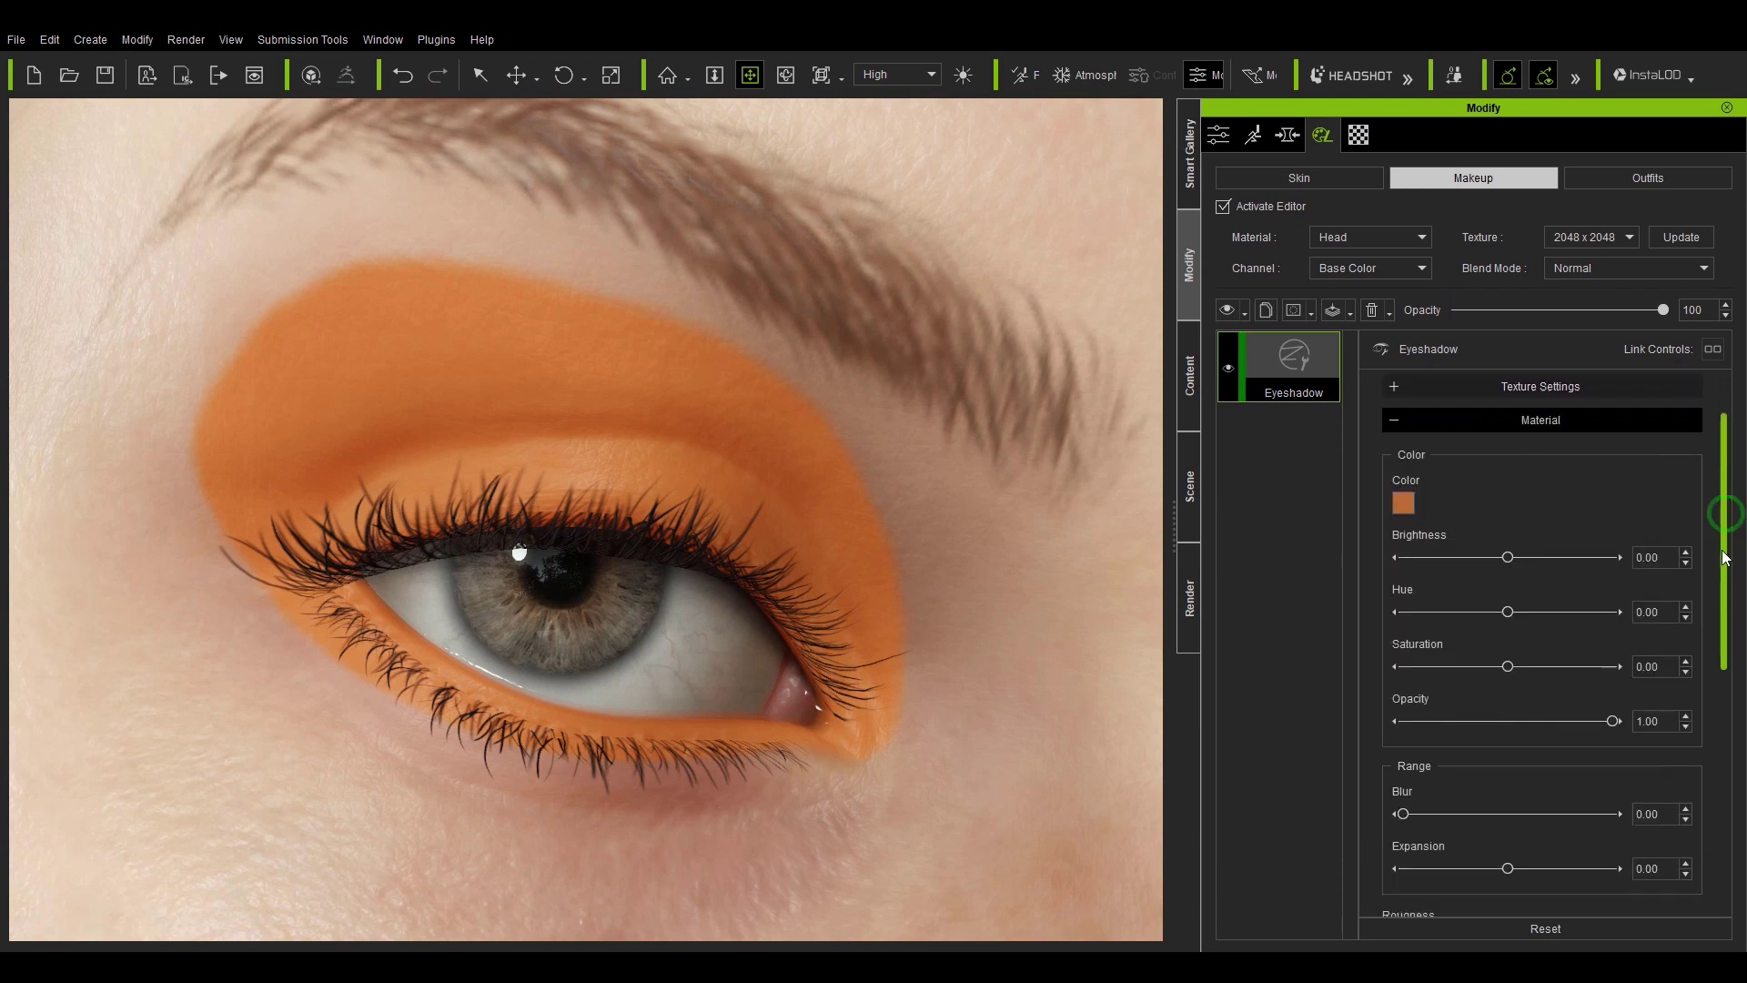
left_click_drag(1508, 484, 1507, 593)
mouse_move(1611, 647)
left_mouse_down()
mouse_move(1466, 646)
mouse_move(1604, 648)
left_mouse_up()
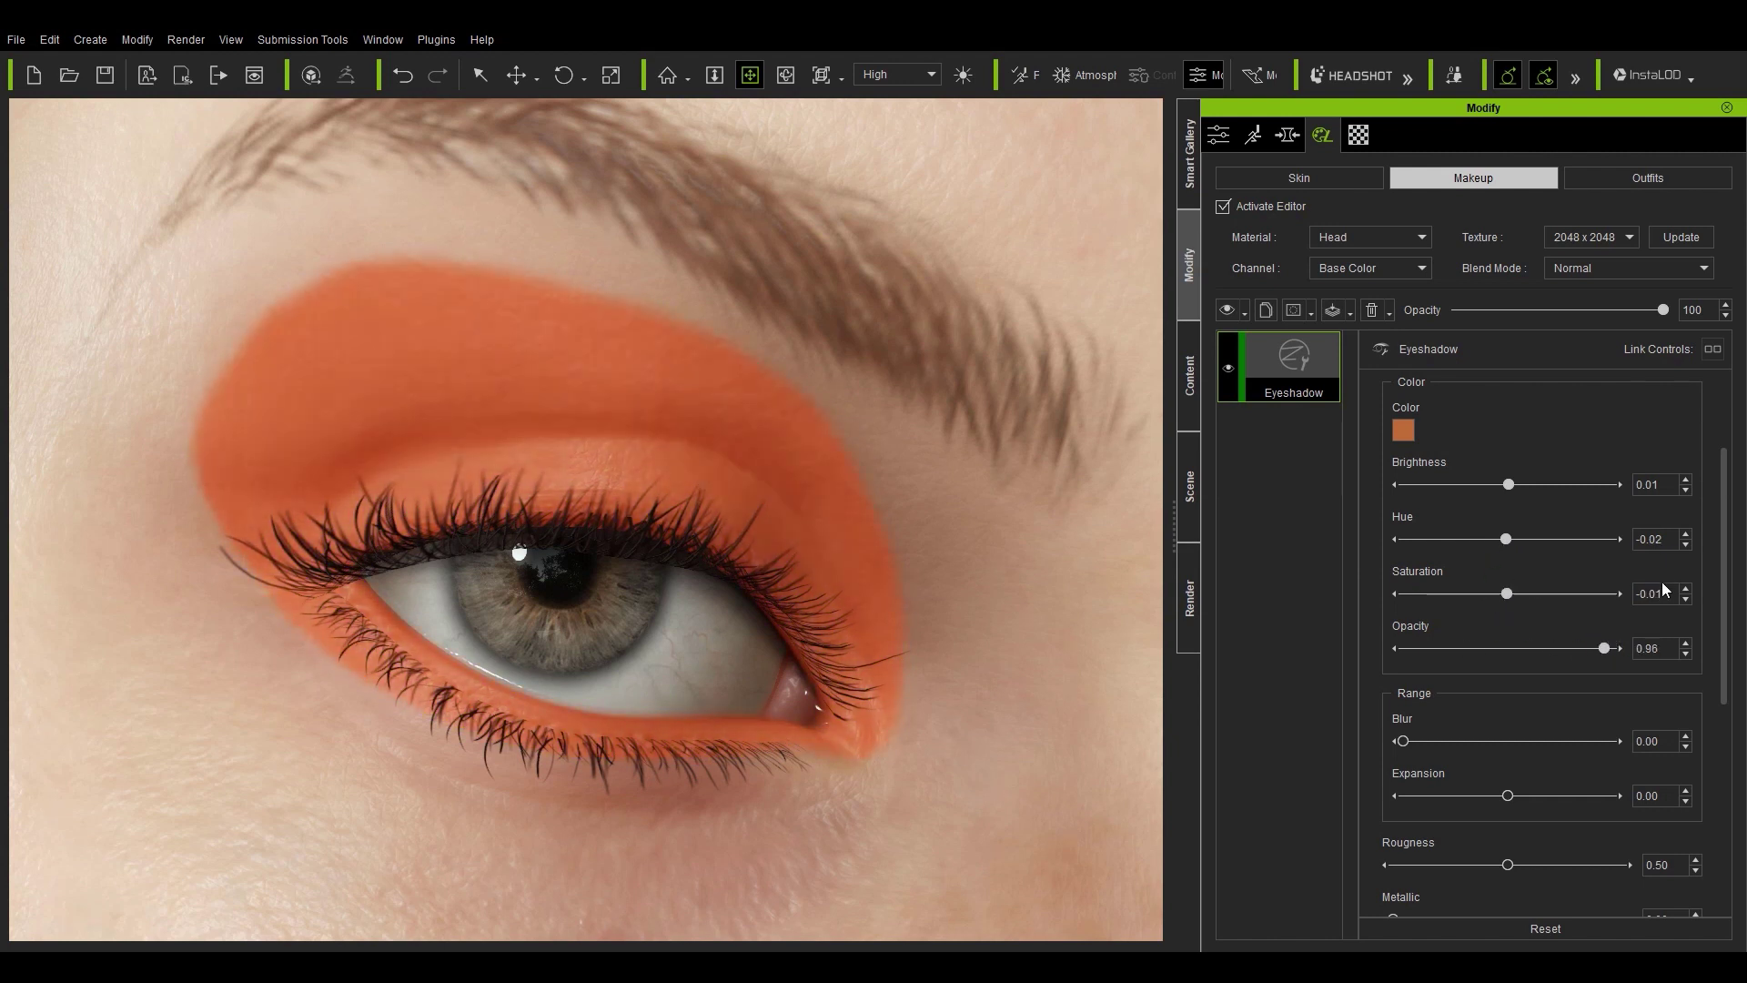
- Set the Base material's blur to 2.06, expansion to 0.45, roughness to 0.20 and metallic to 0.15
scroll(1702, 597, "down", 4)
left_click_drag(1403, 550, 1450, 550)
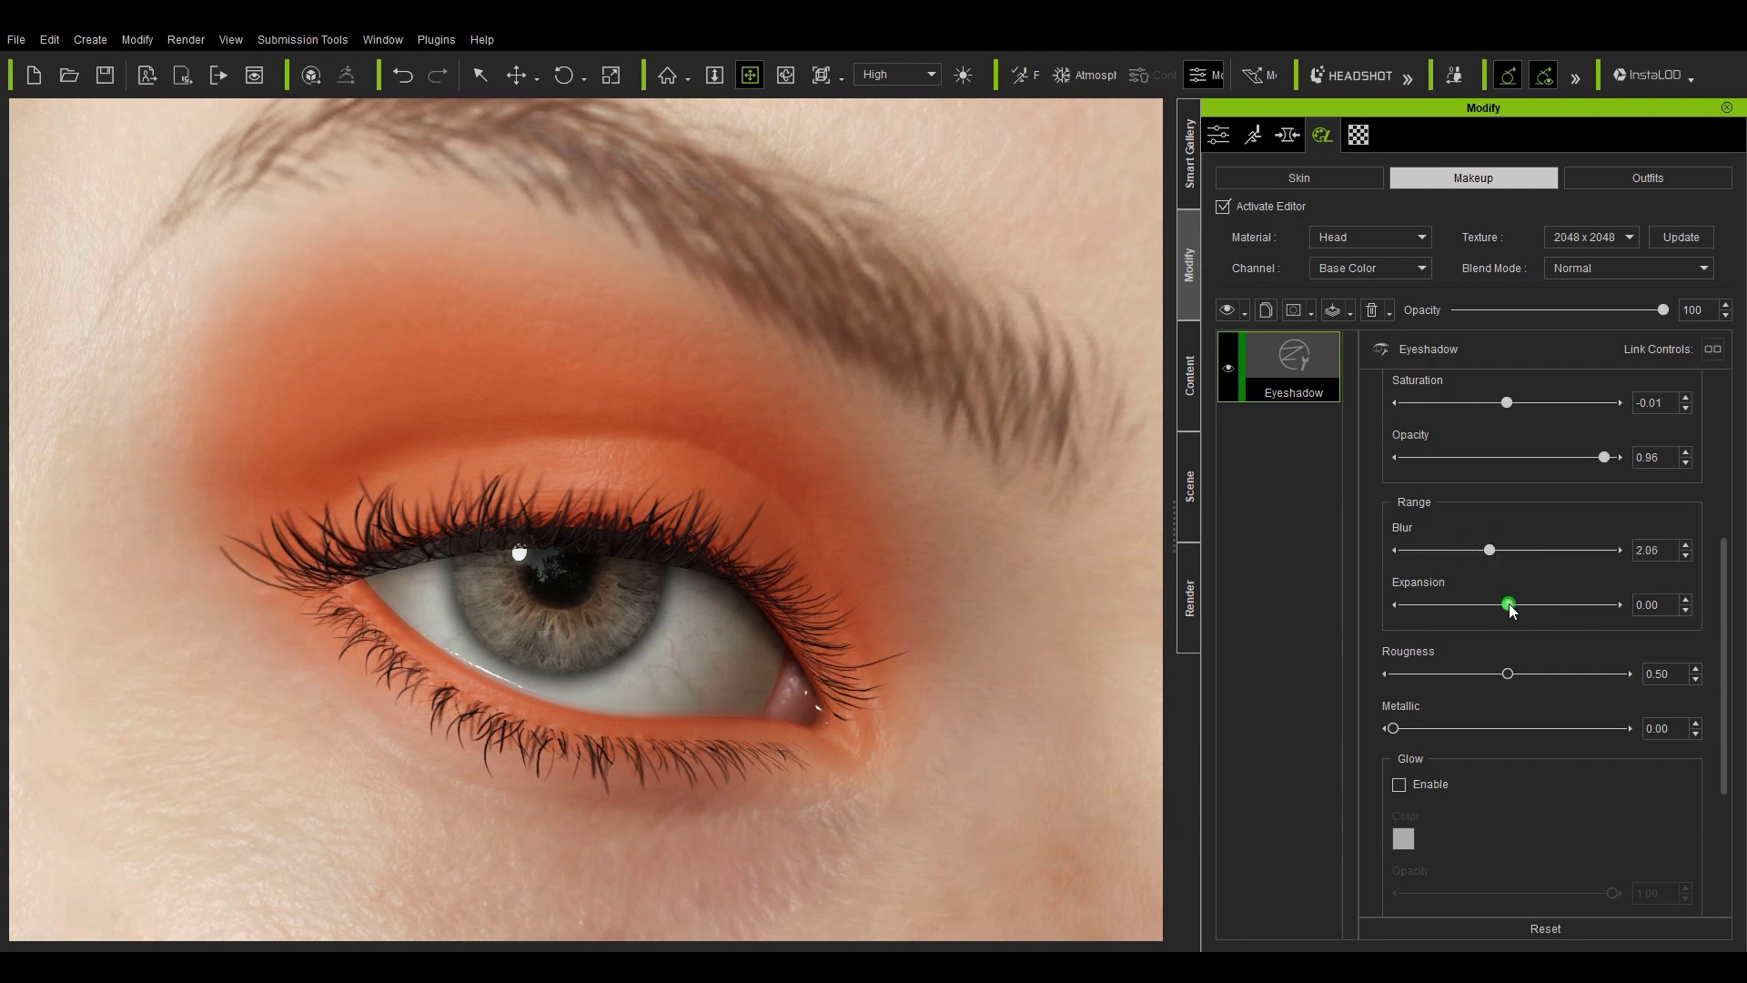
left_click_drag(1509, 605, 1554, 608)
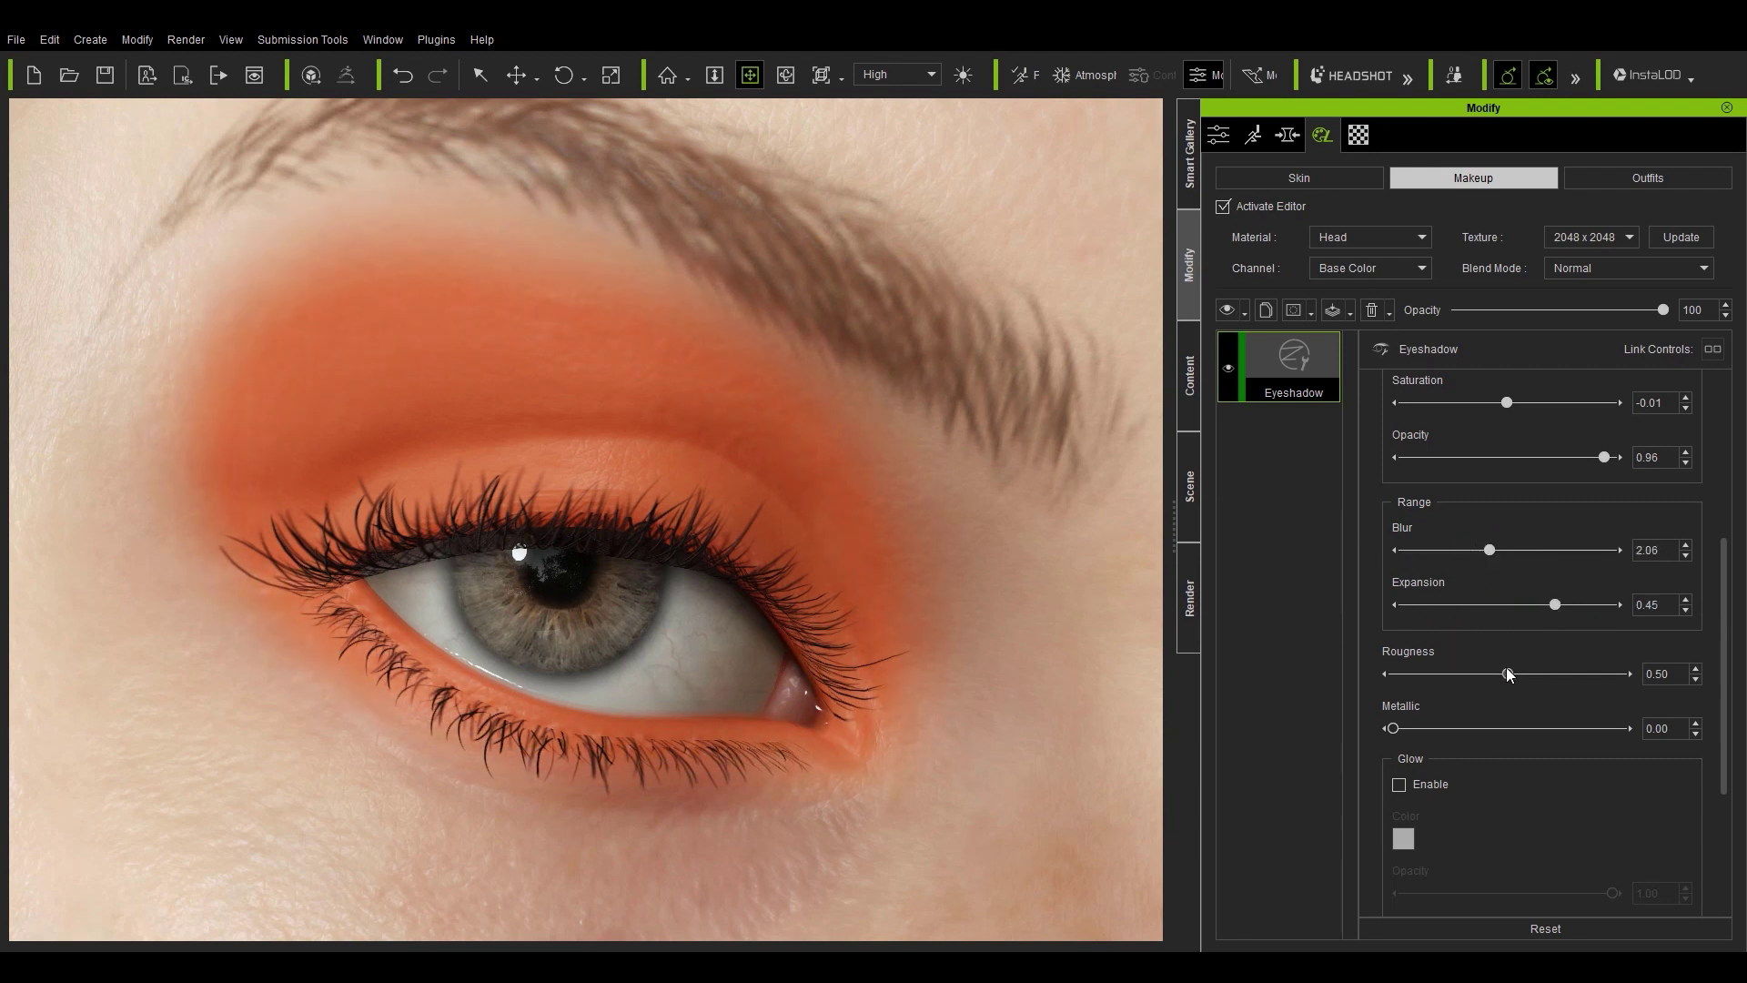
left_click_drag(1507, 674, 1438, 675)
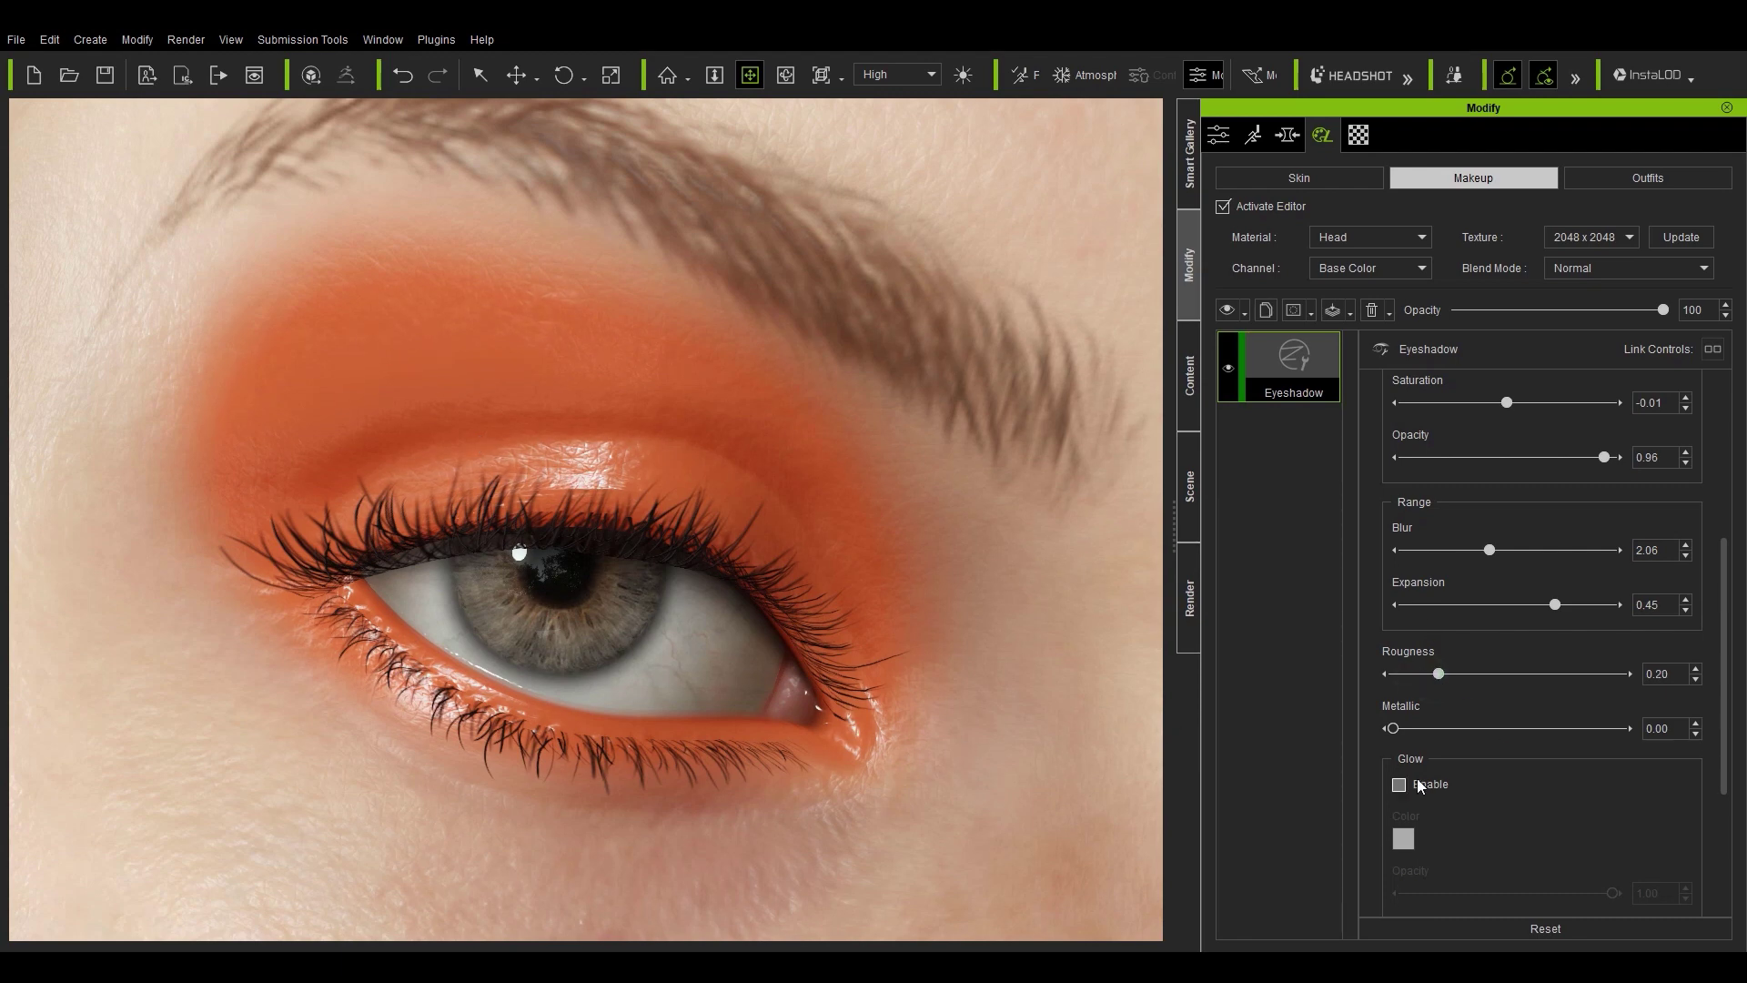
left_click_drag(1392, 728, 1429, 728)
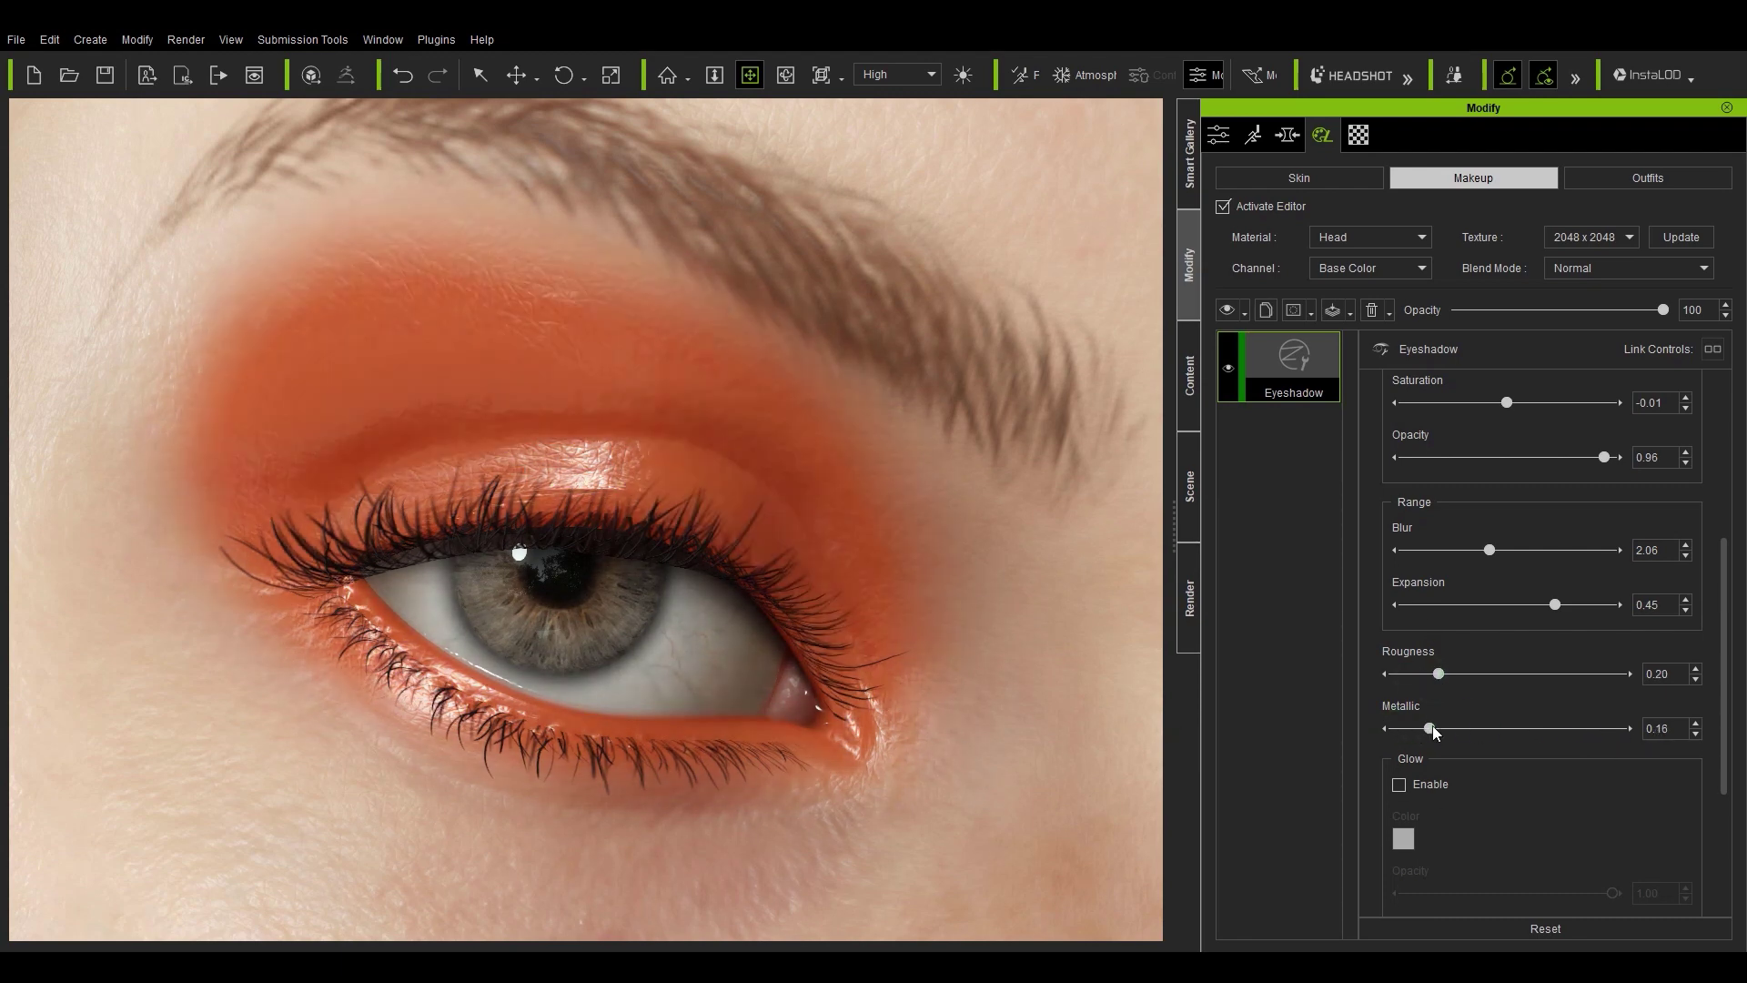
- Enable the Base region's glow to preview it, disable it again, and collapse the Base settings
left_click_drag(1731, 673, 1731, 778)
left_click(1400, 565)
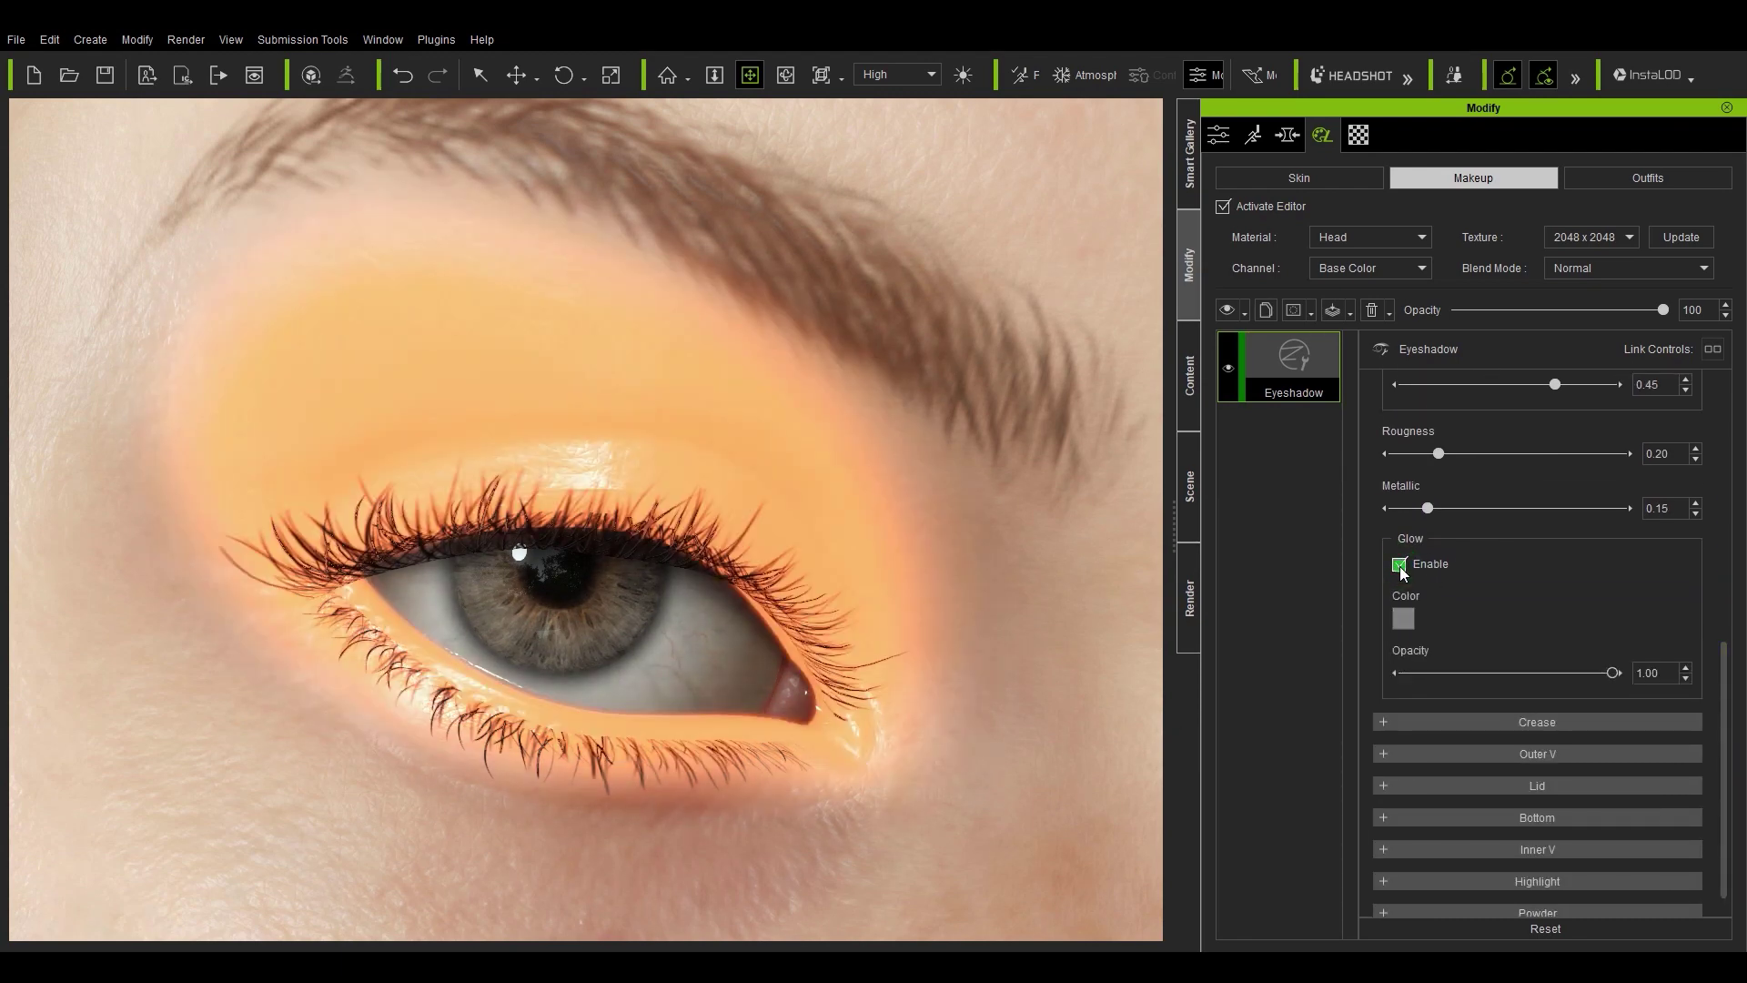
left_click(1399, 565)
scroll(1547, 637, "up", 5)
left_click(1406, 496)
left_click(1381, 424)
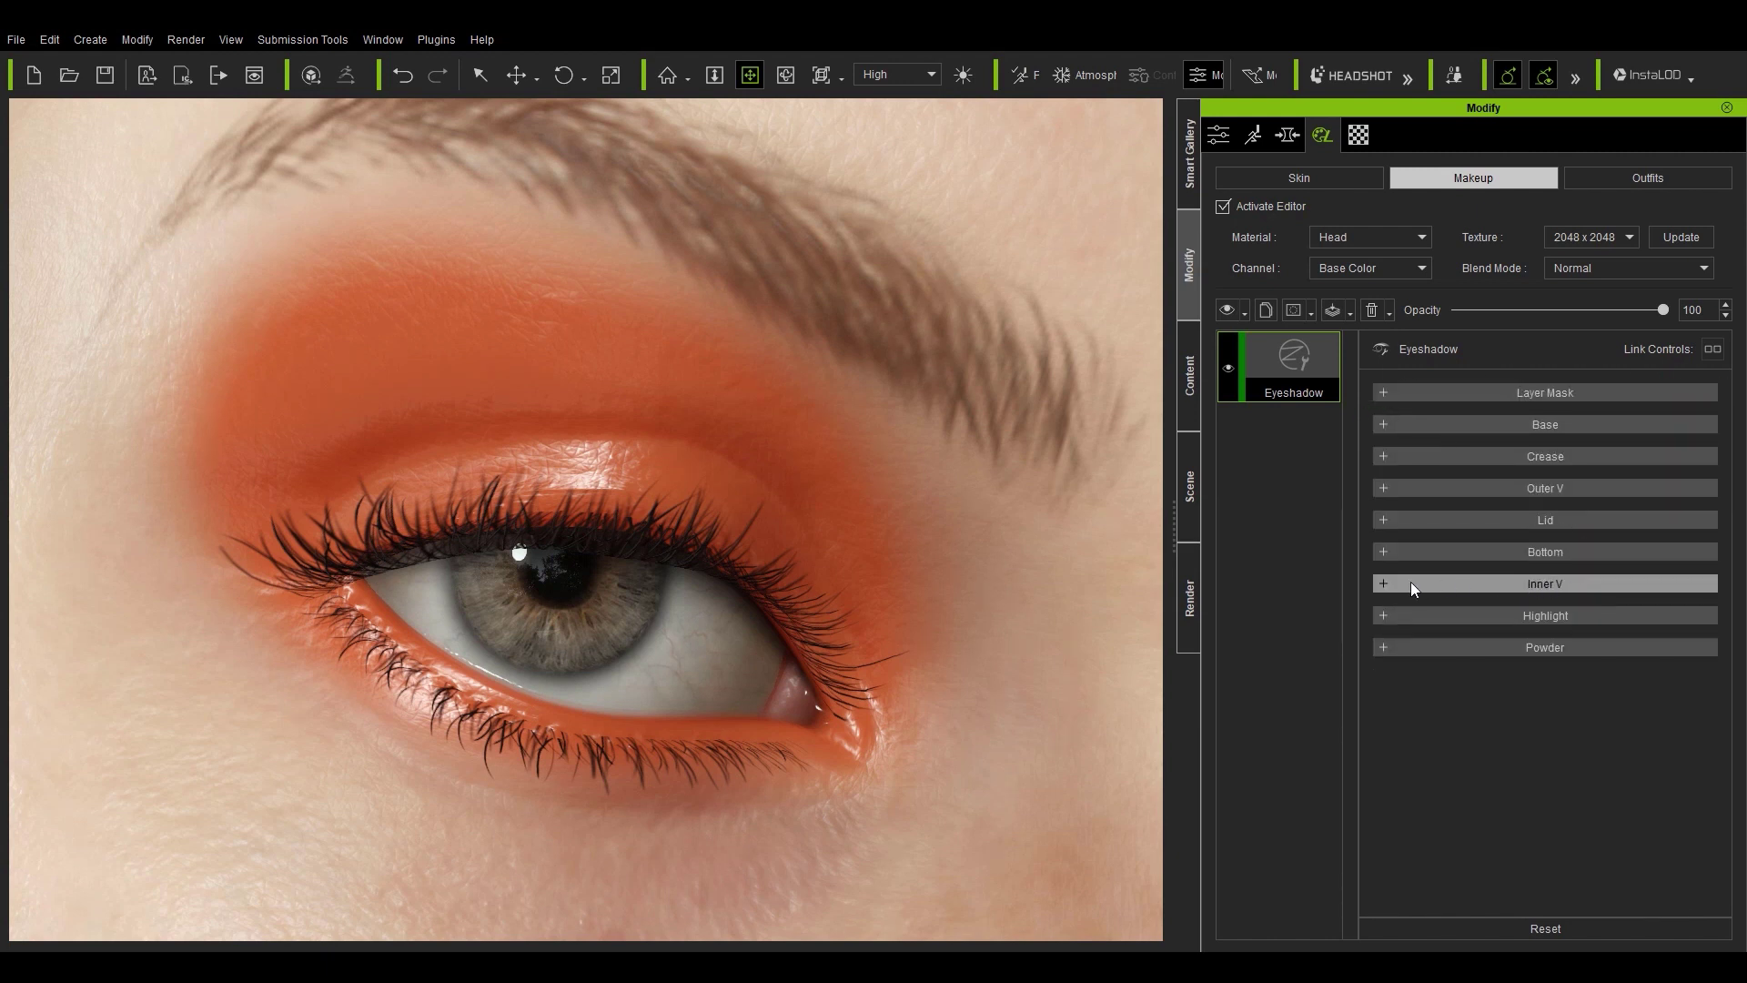
- Activate the Inner V region and look at its mask in the texture settings
left_click(1383, 583)
left_click(1379, 618)
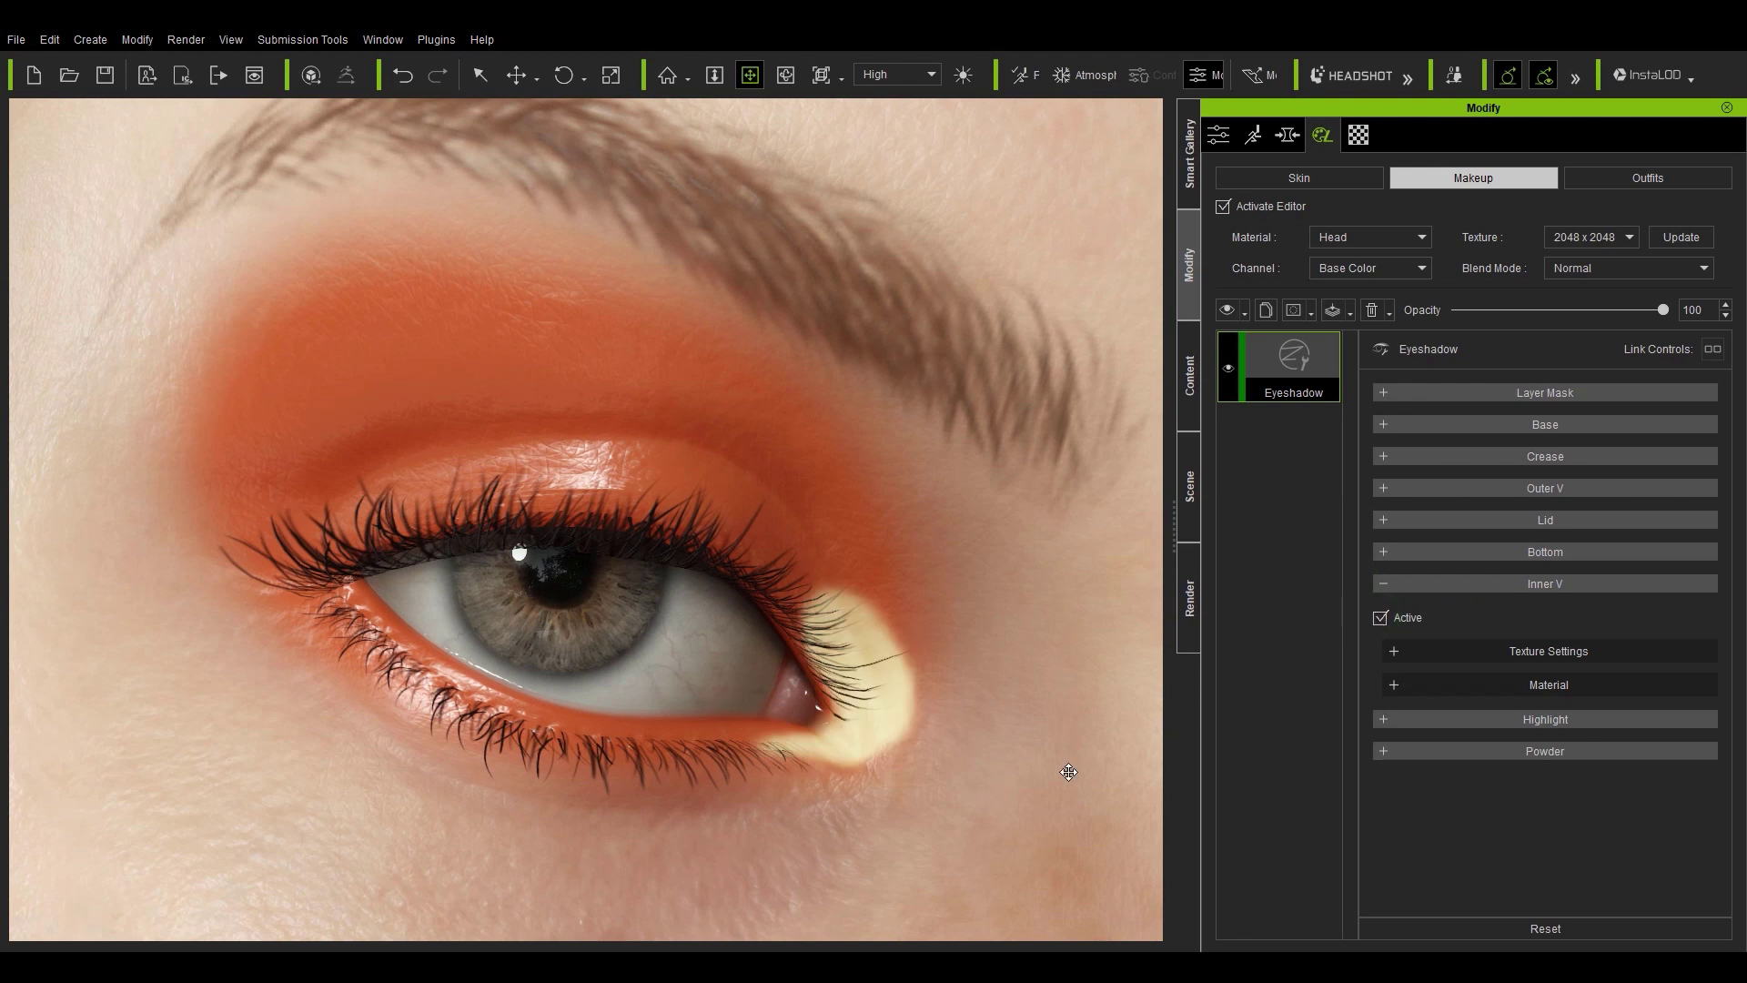
left_click(1394, 651)
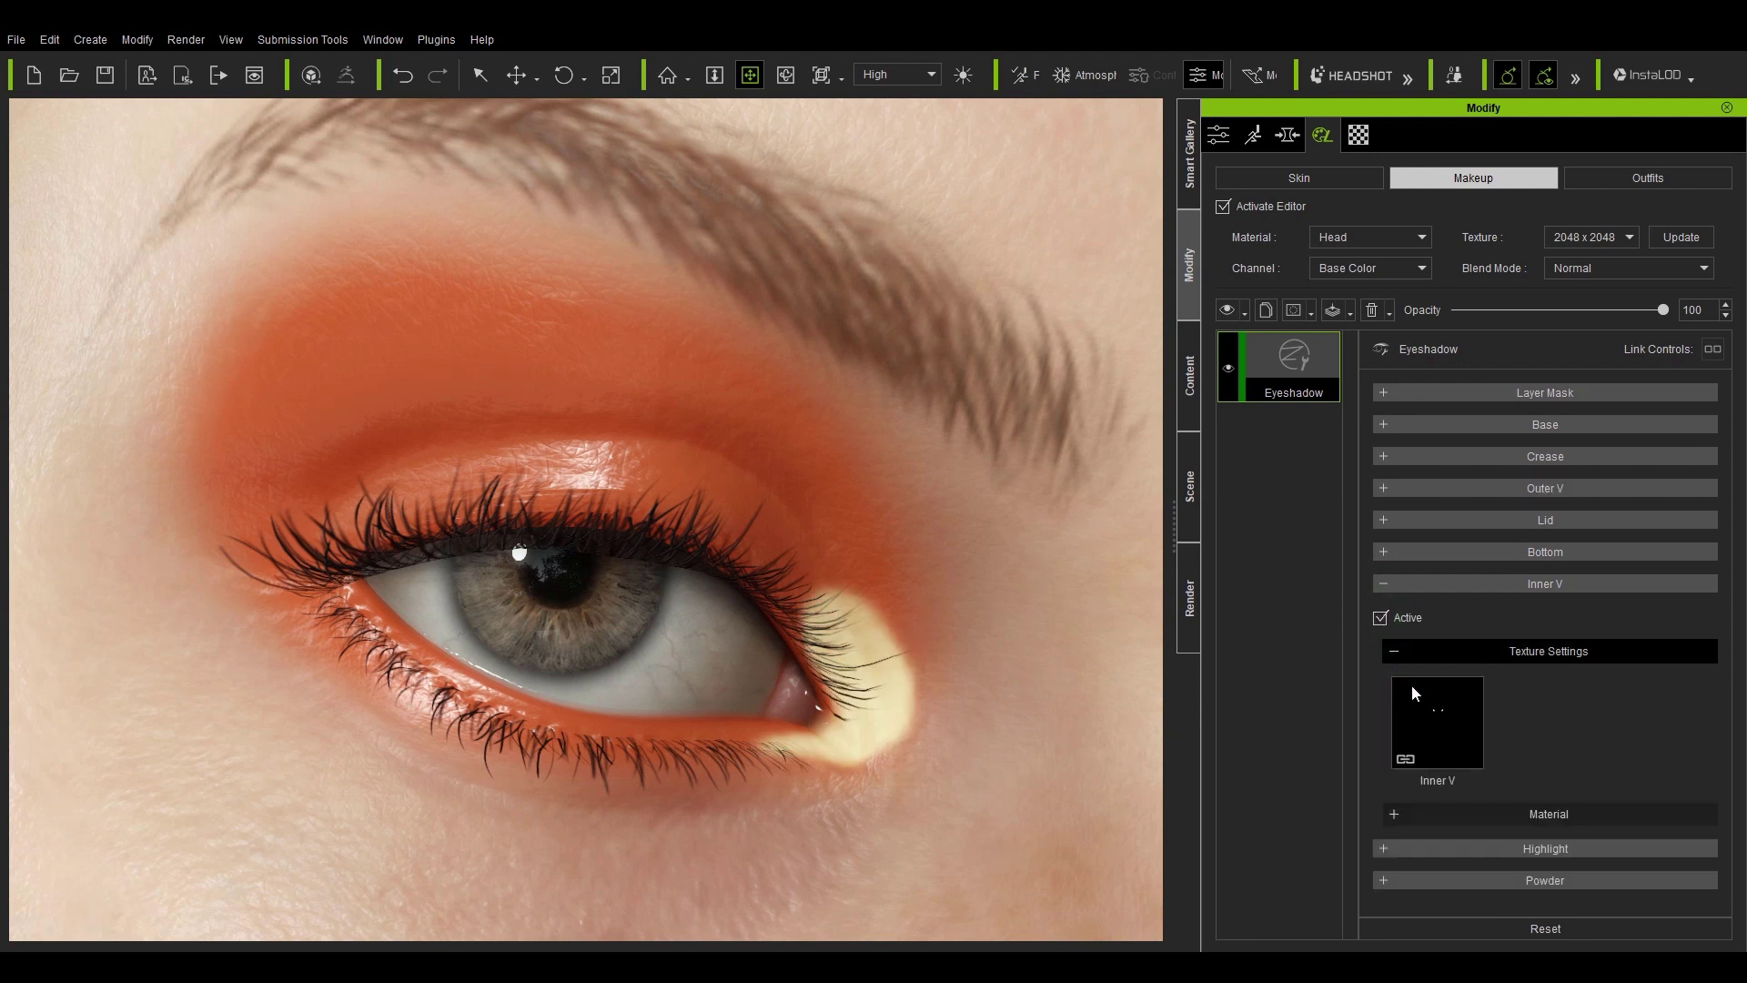
mouse_move(1424, 722)
left_click(1401, 650)
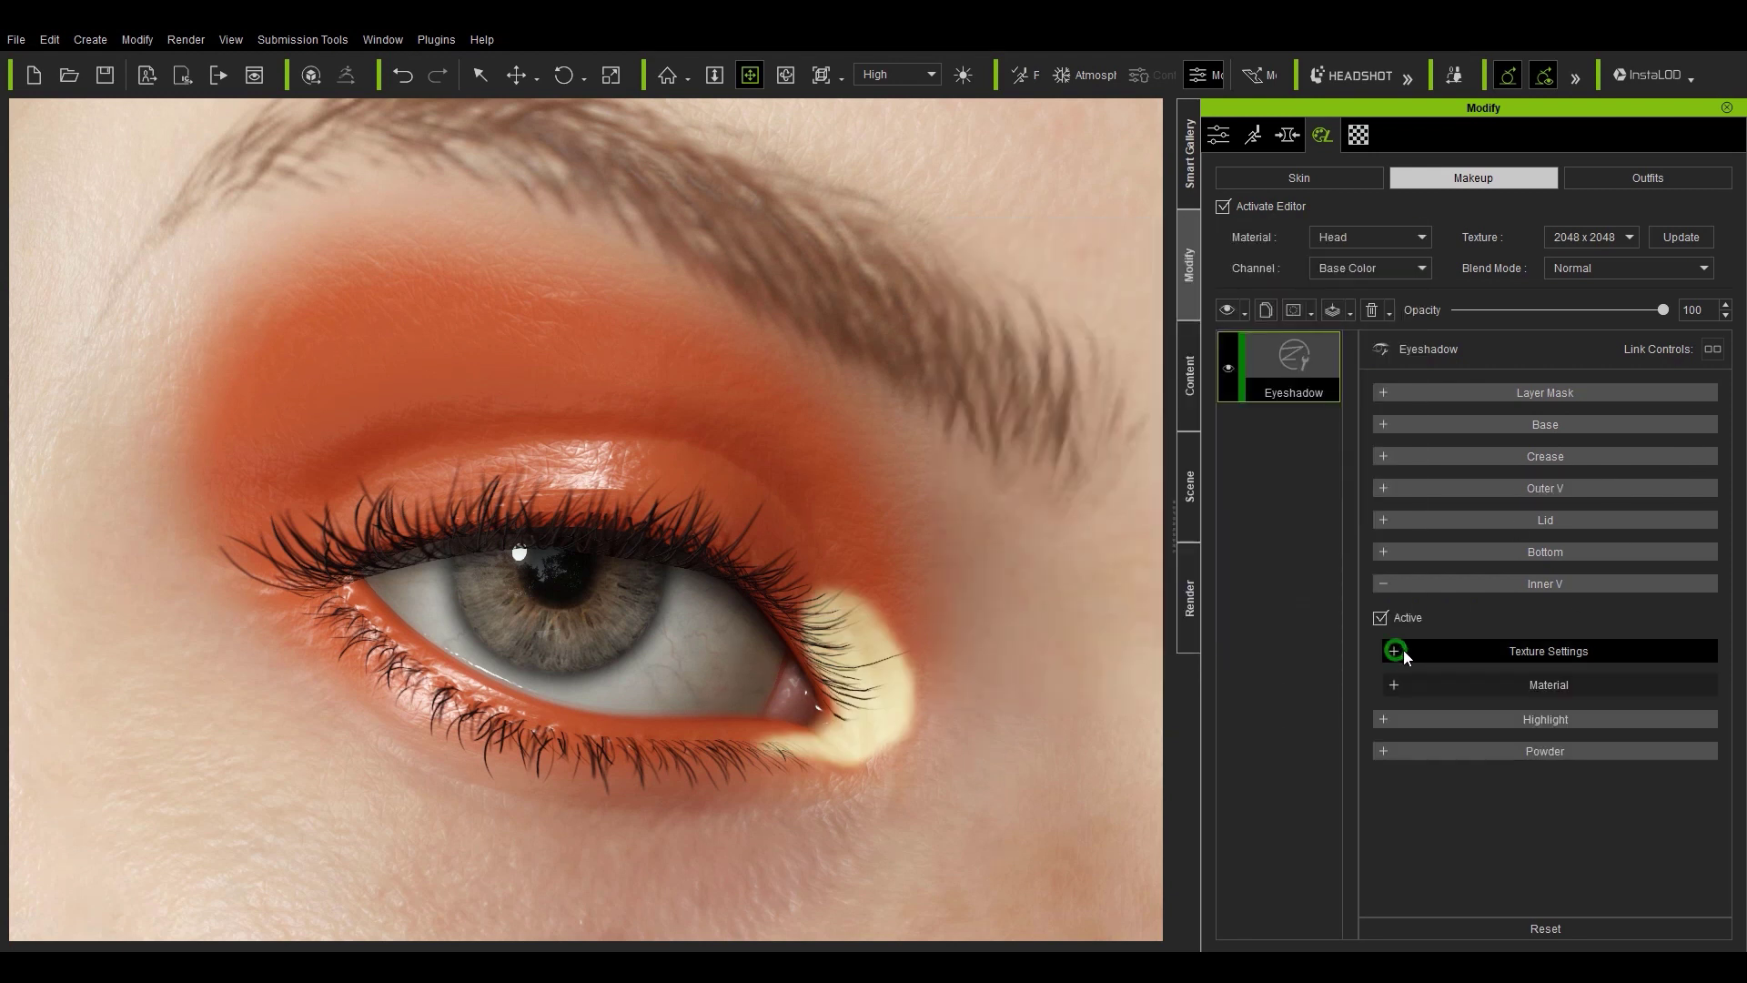
- Try the Lighten blend mode on the Inner V material and return it to Normal
left_click(1406, 684)
left_click_drag(1723, 565, 1706, 779)
scroll(1423, 531, "up", 5)
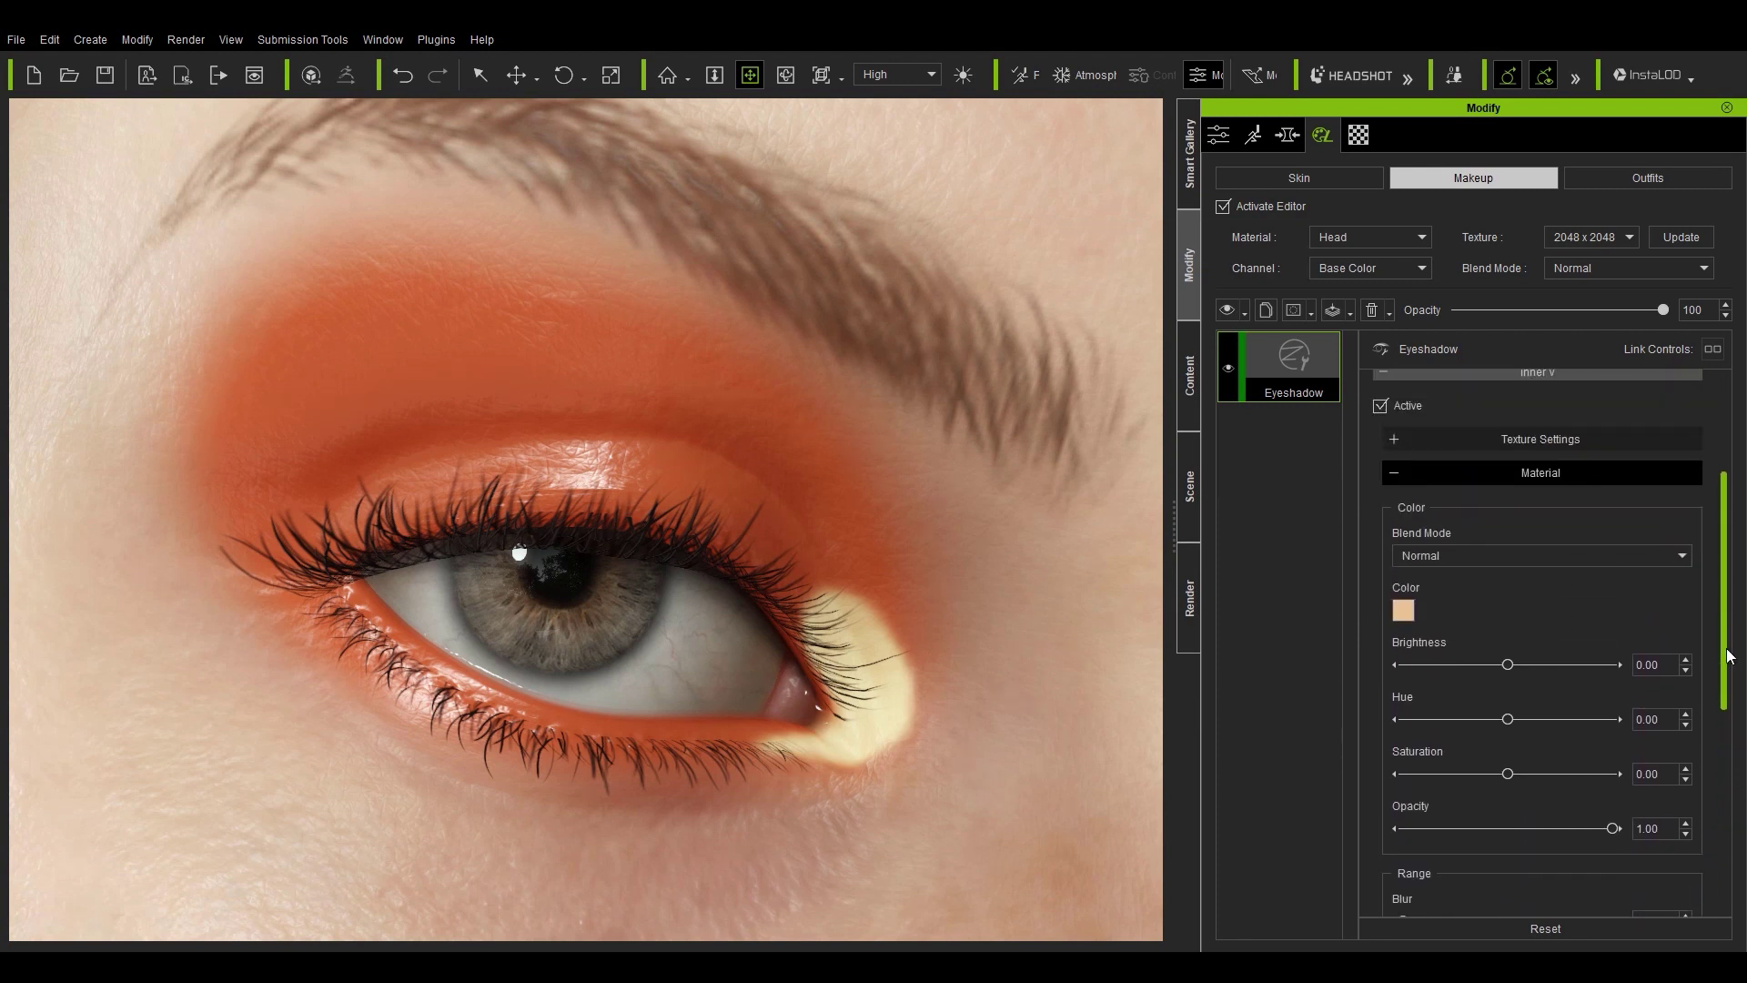
left_click(1445, 564)
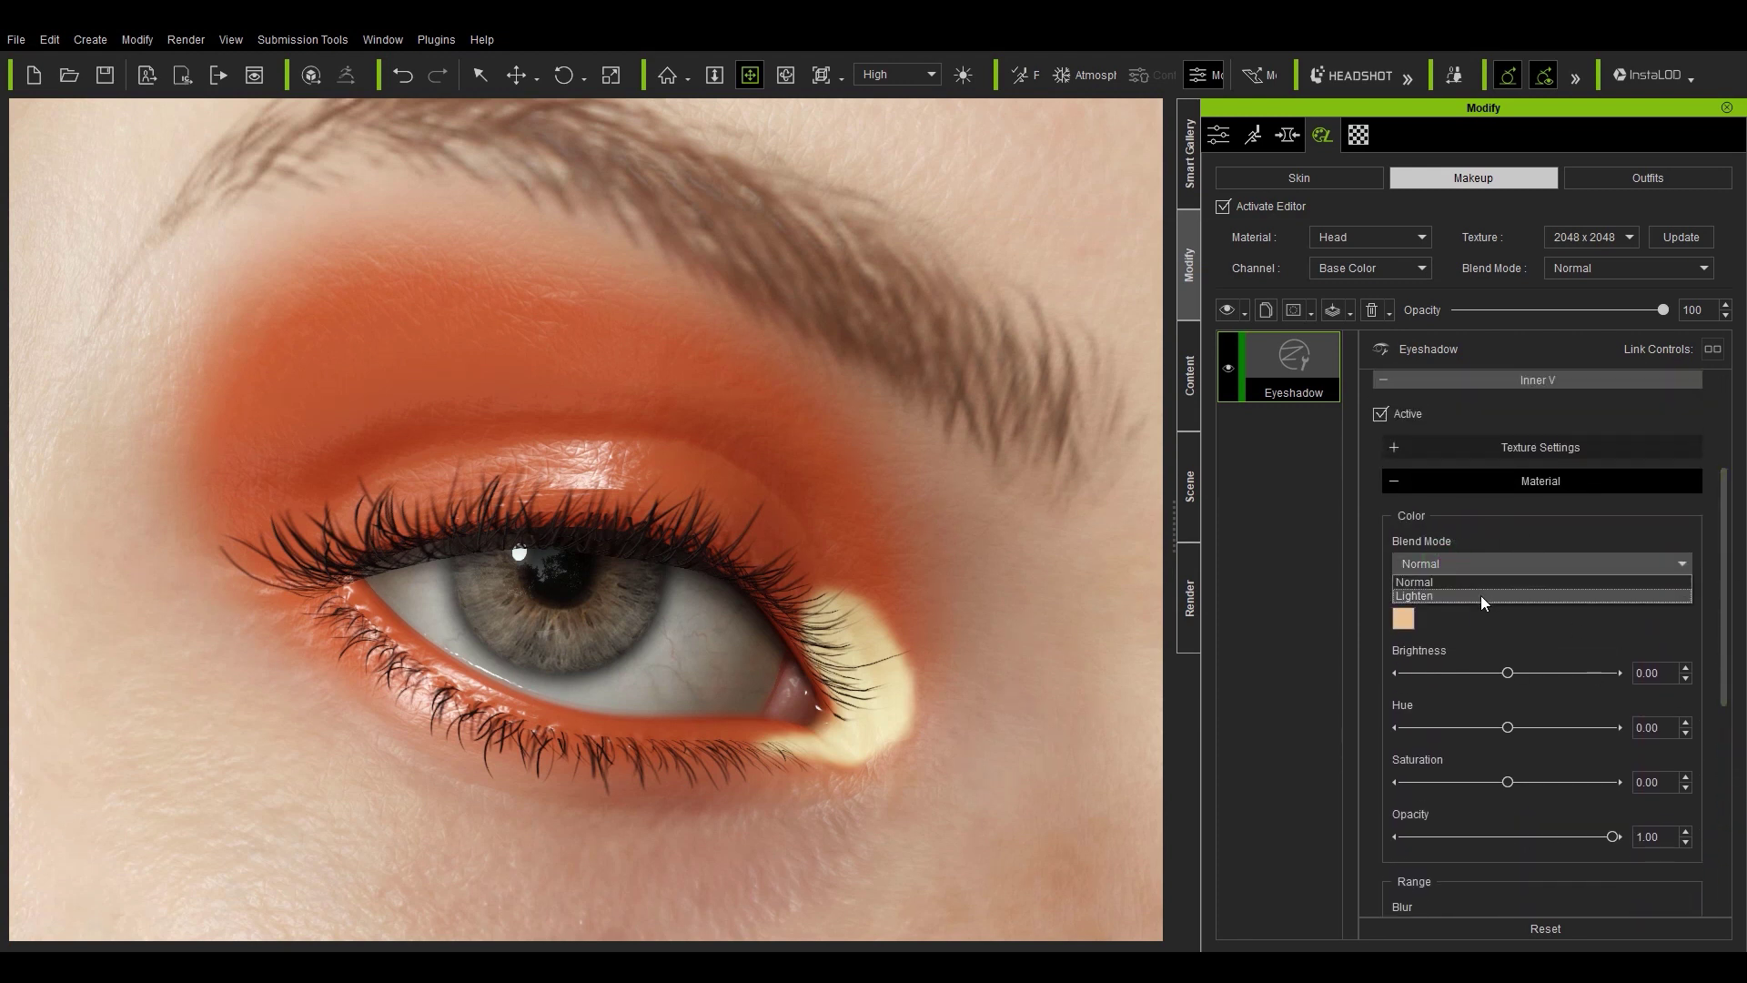
left_click(1481, 596)
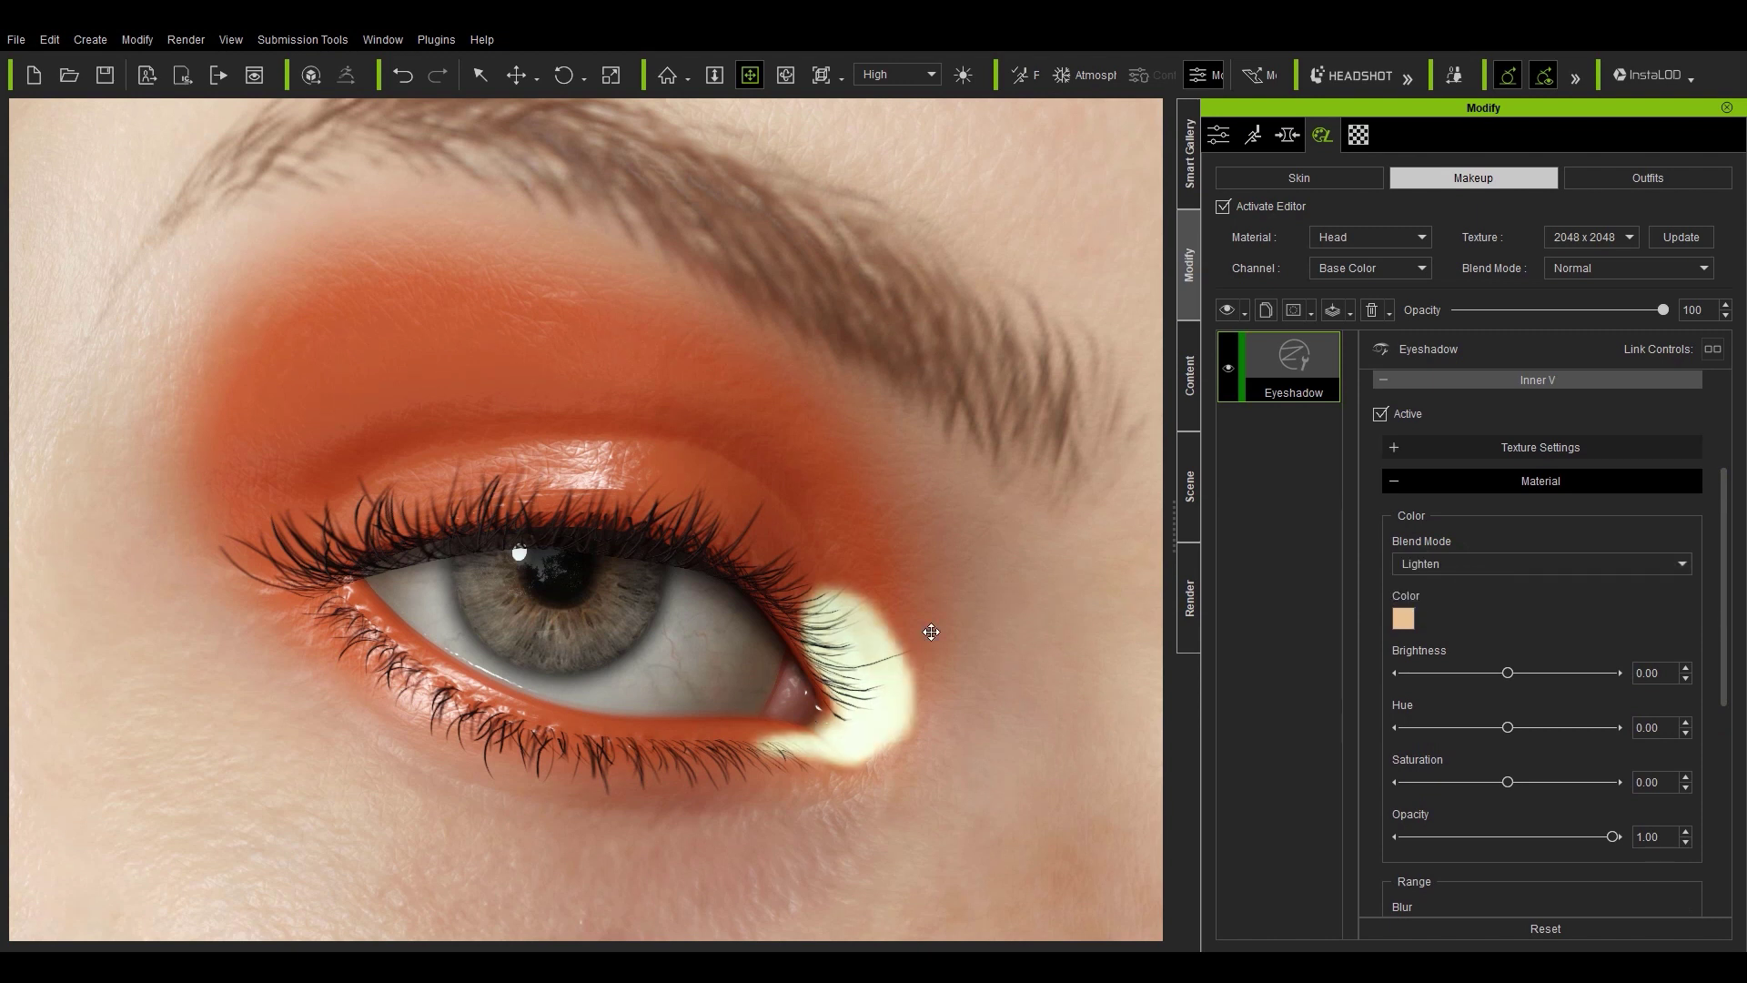
left_click(1505, 566)
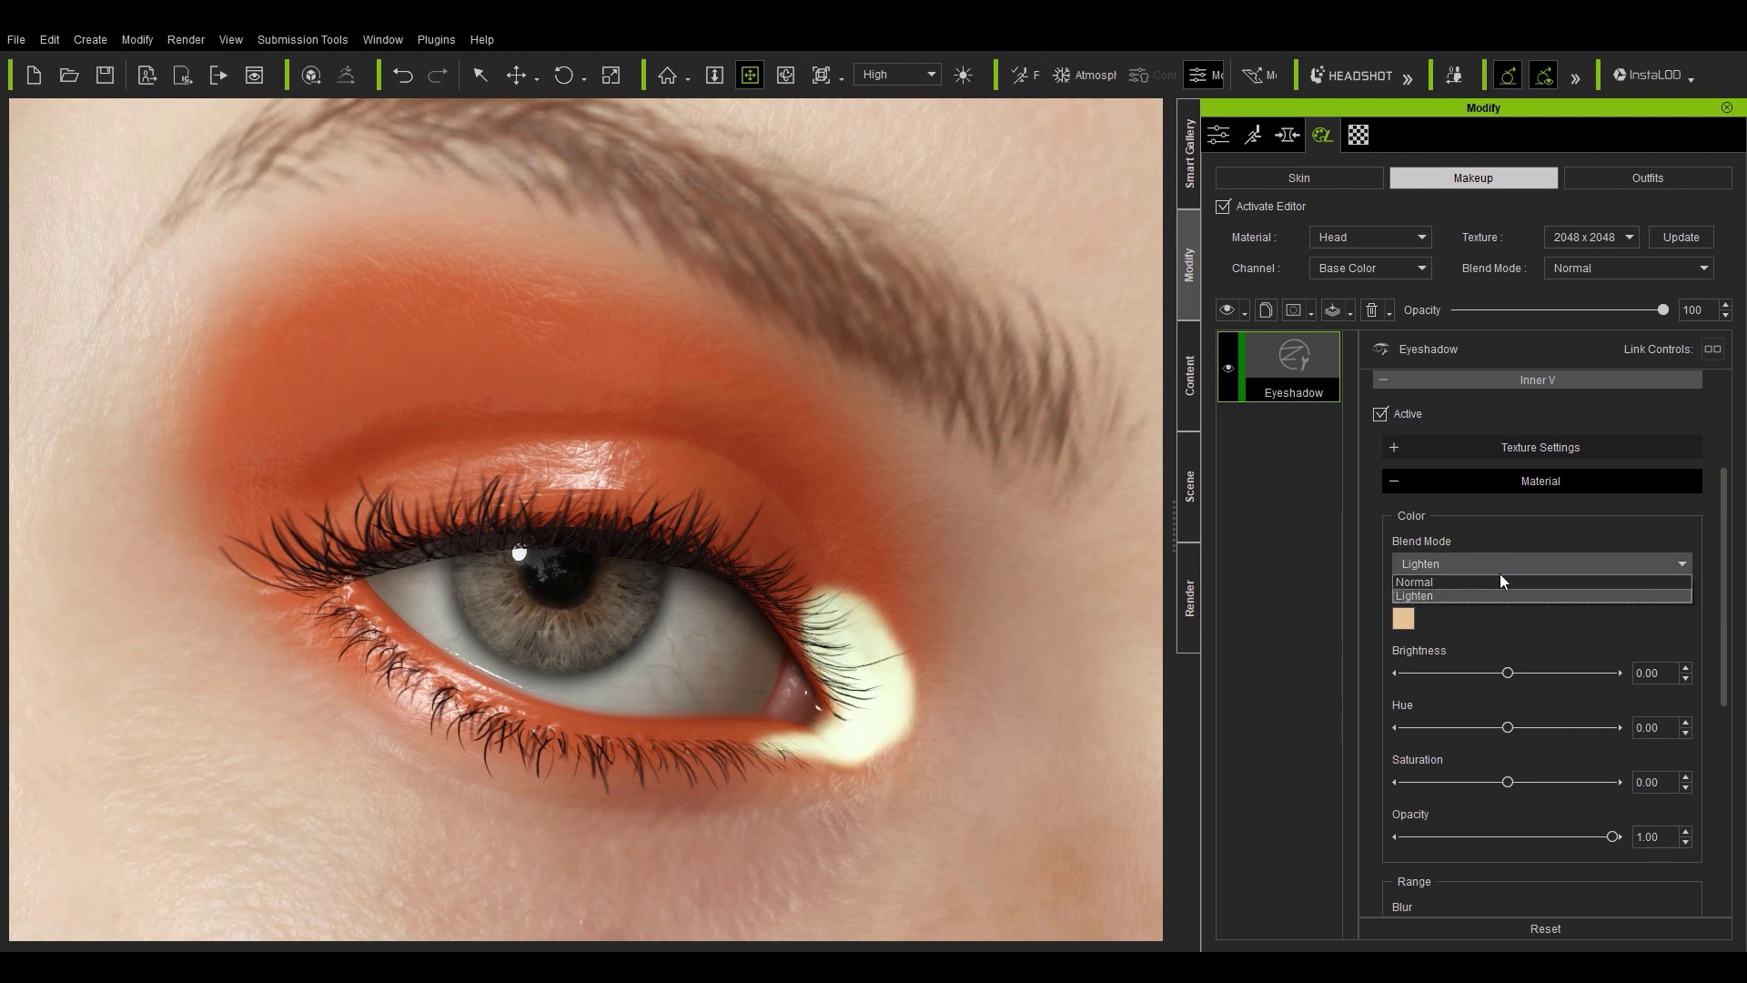
left_click(1494, 580)
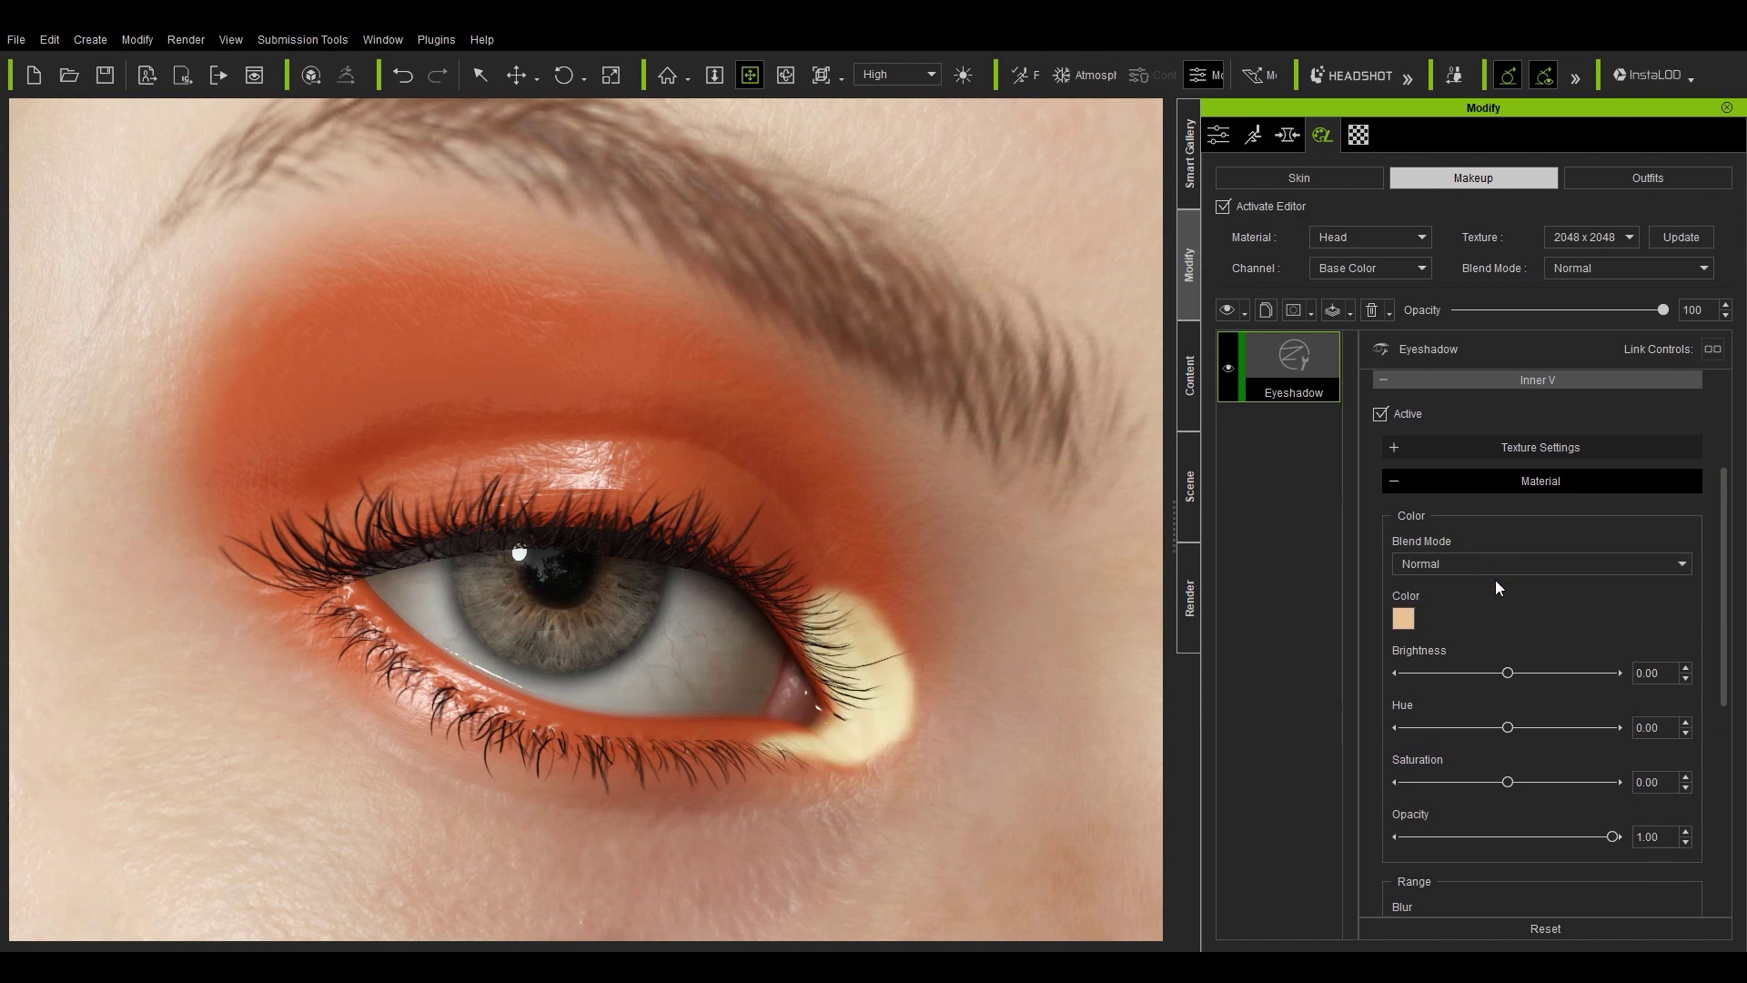
- Deactivate the Inner V region and activate the Highlight region
left_click(1380, 413)
left_click(1383, 380)
left_click(1383, 616)
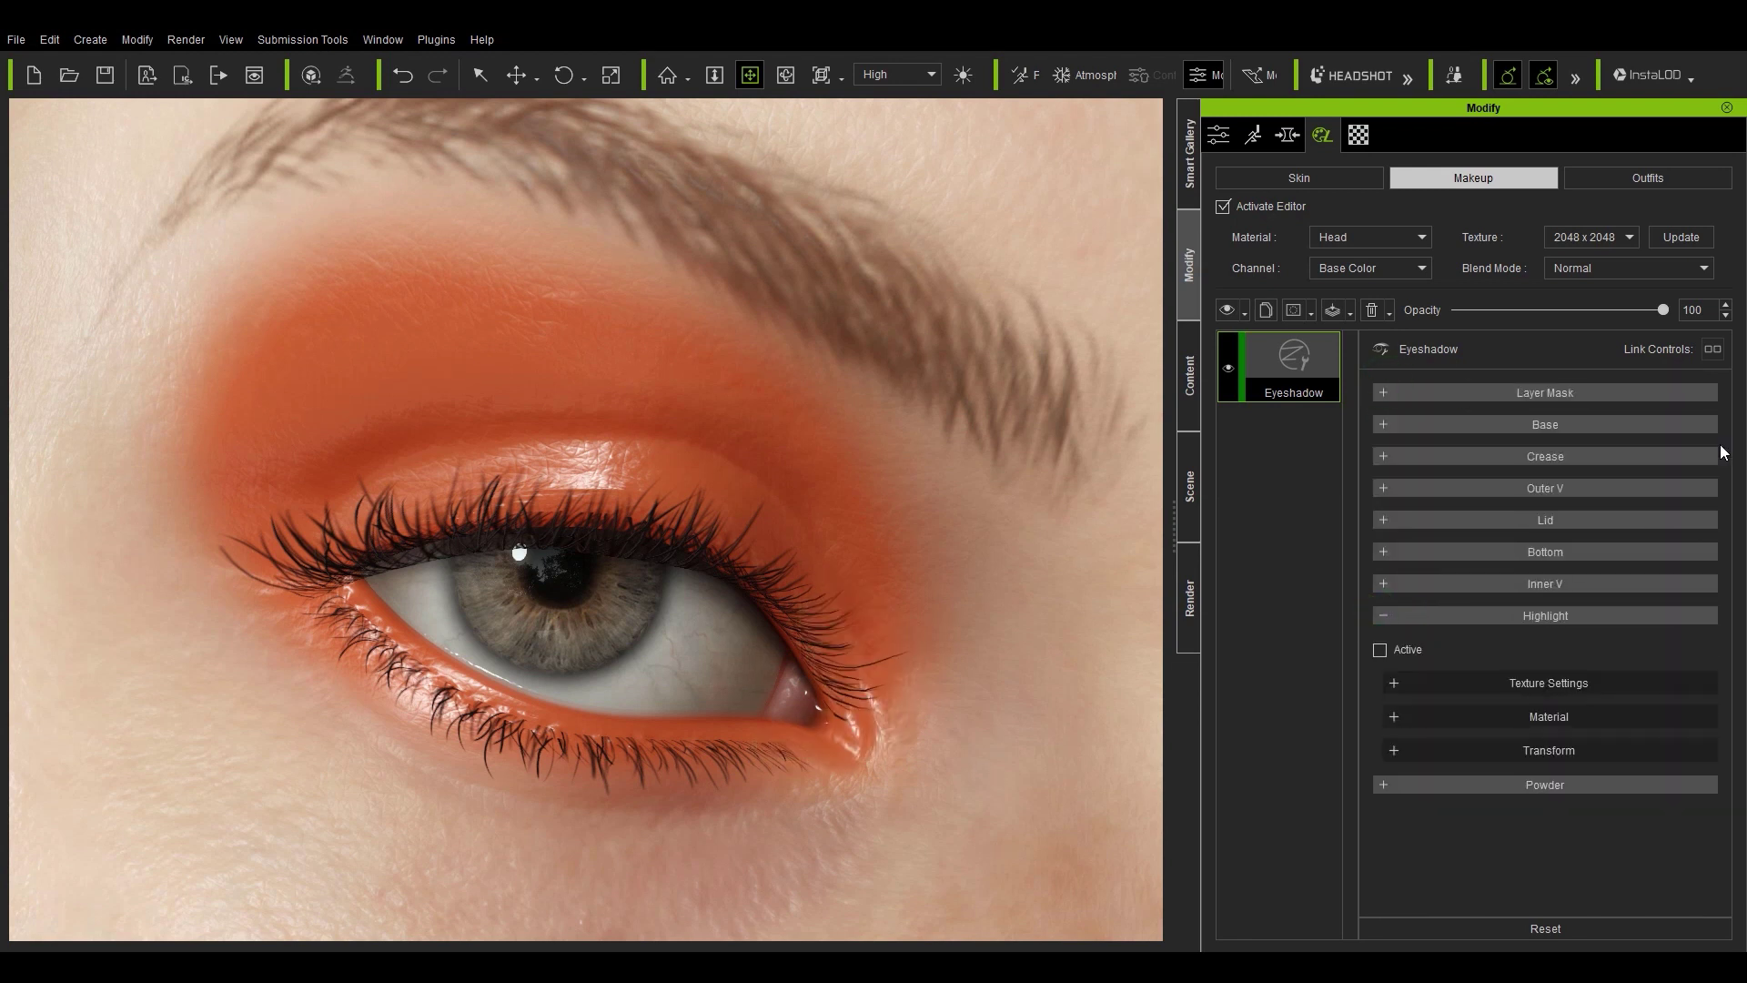
left_click(1381, 650)
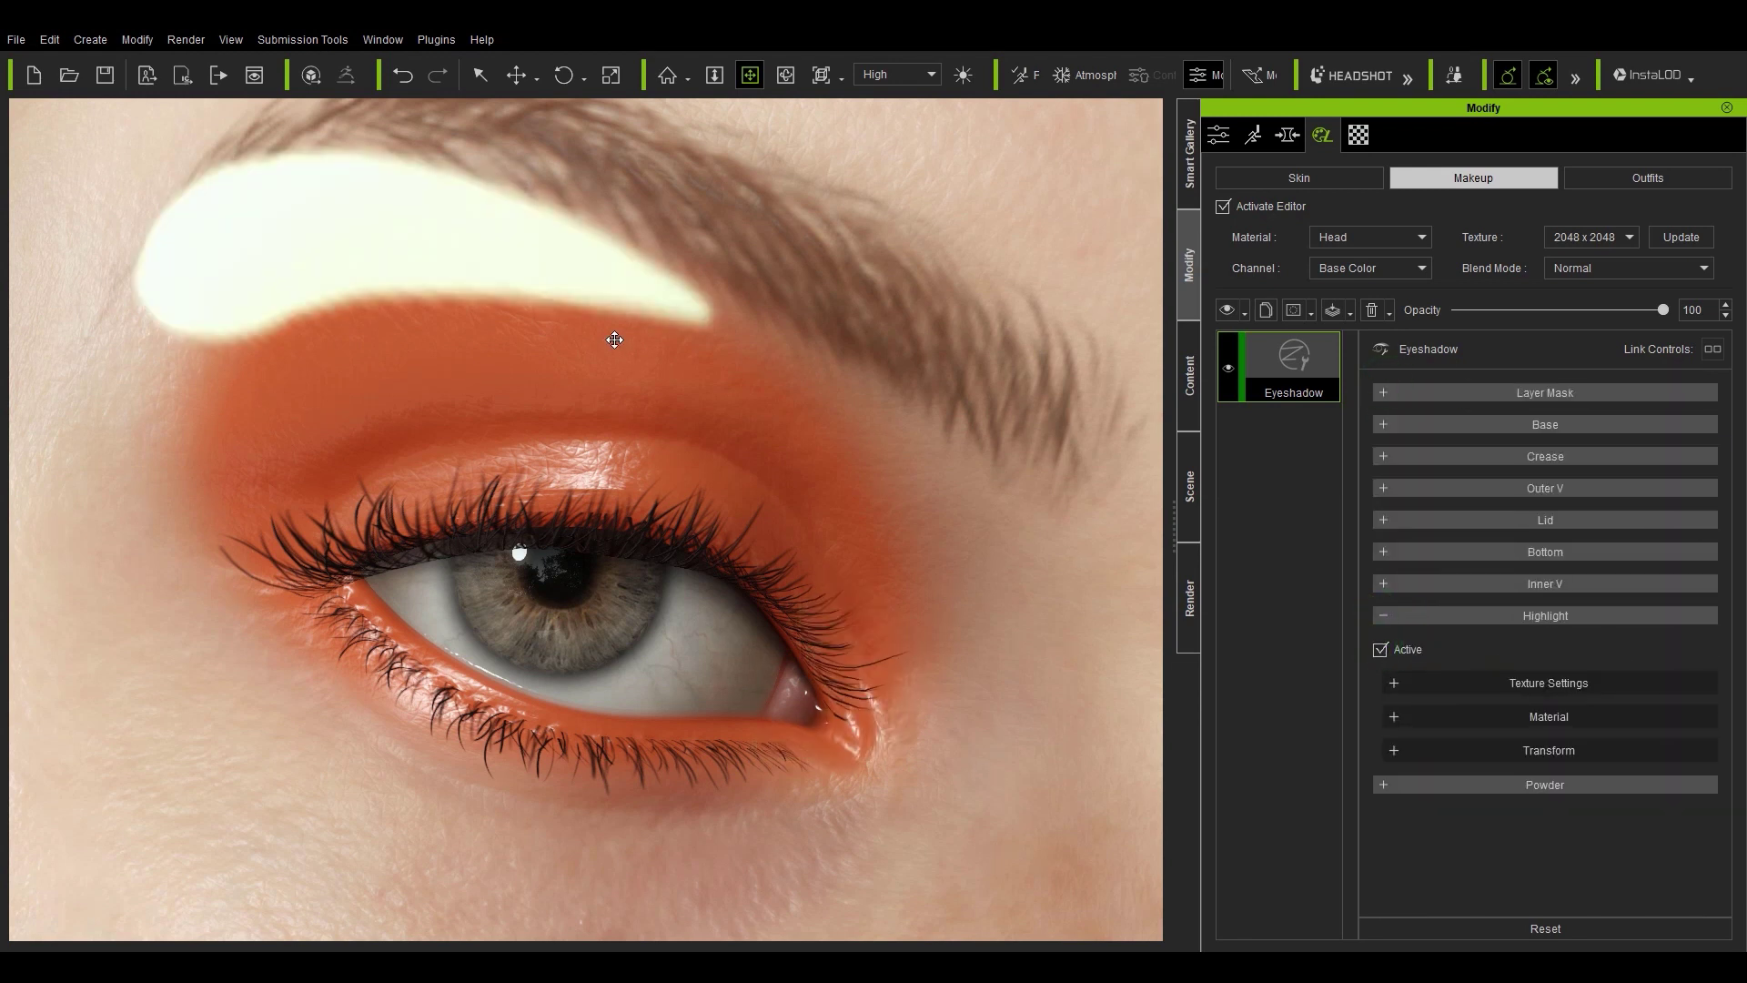
- Use the Highlight's transform offset to move it from the brow bone down onto the upper lash line
left_click(1562, 753)
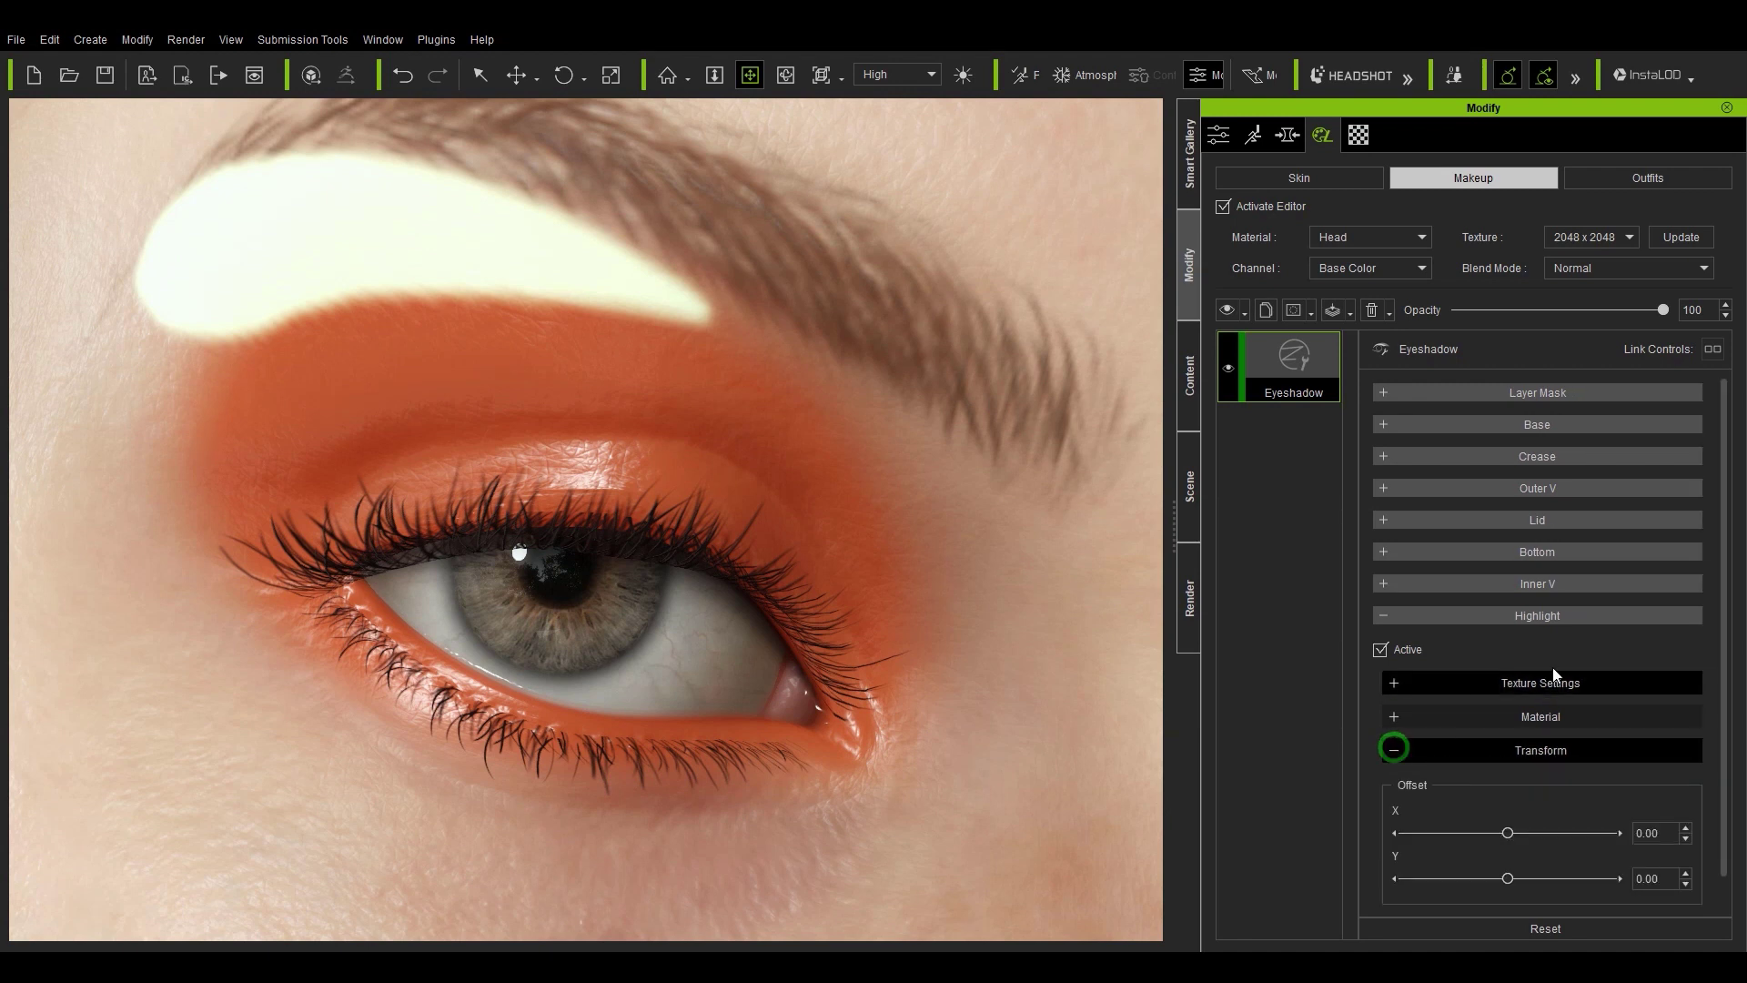
mouse_move(1508, 799)
left_mouse_down()
mouse_move(1494, 845)
mouse_move(1498, 799)
left_mouse_up()
left_click(1389, 719)
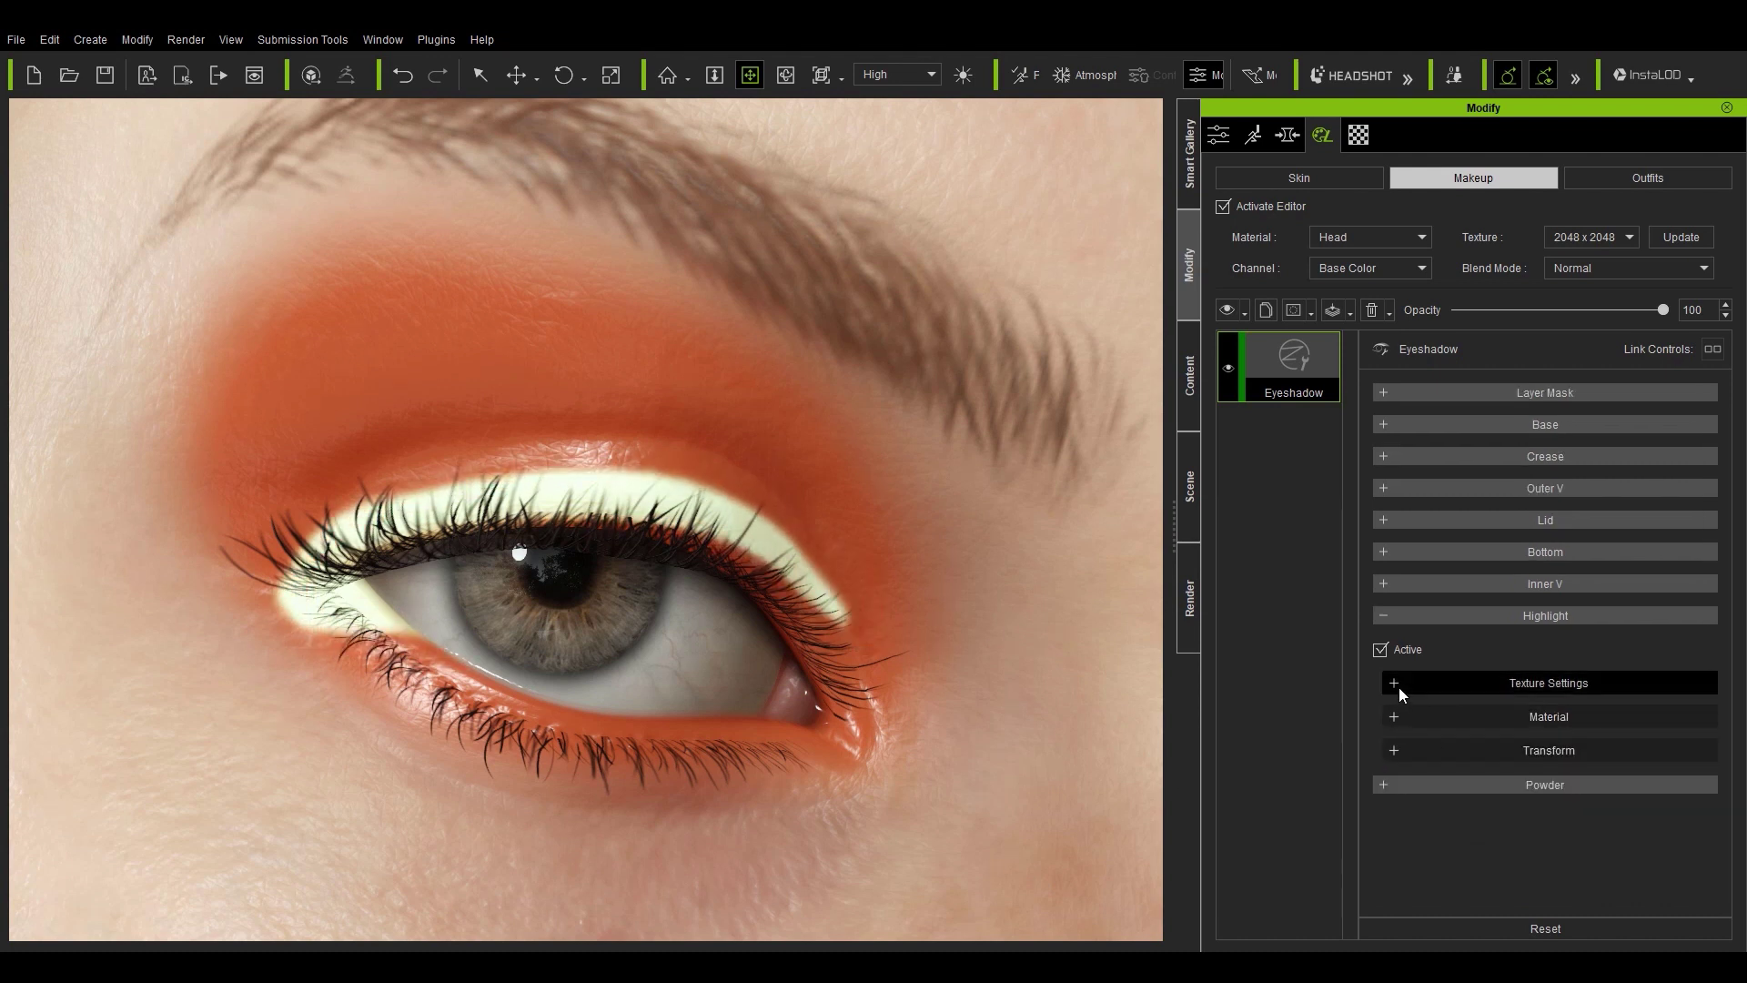
- Examine the Highlight's material settings and available blend modes, keeping Normal selected
left_click(1420, 719)
scroll(1678, 655, "down", 5)
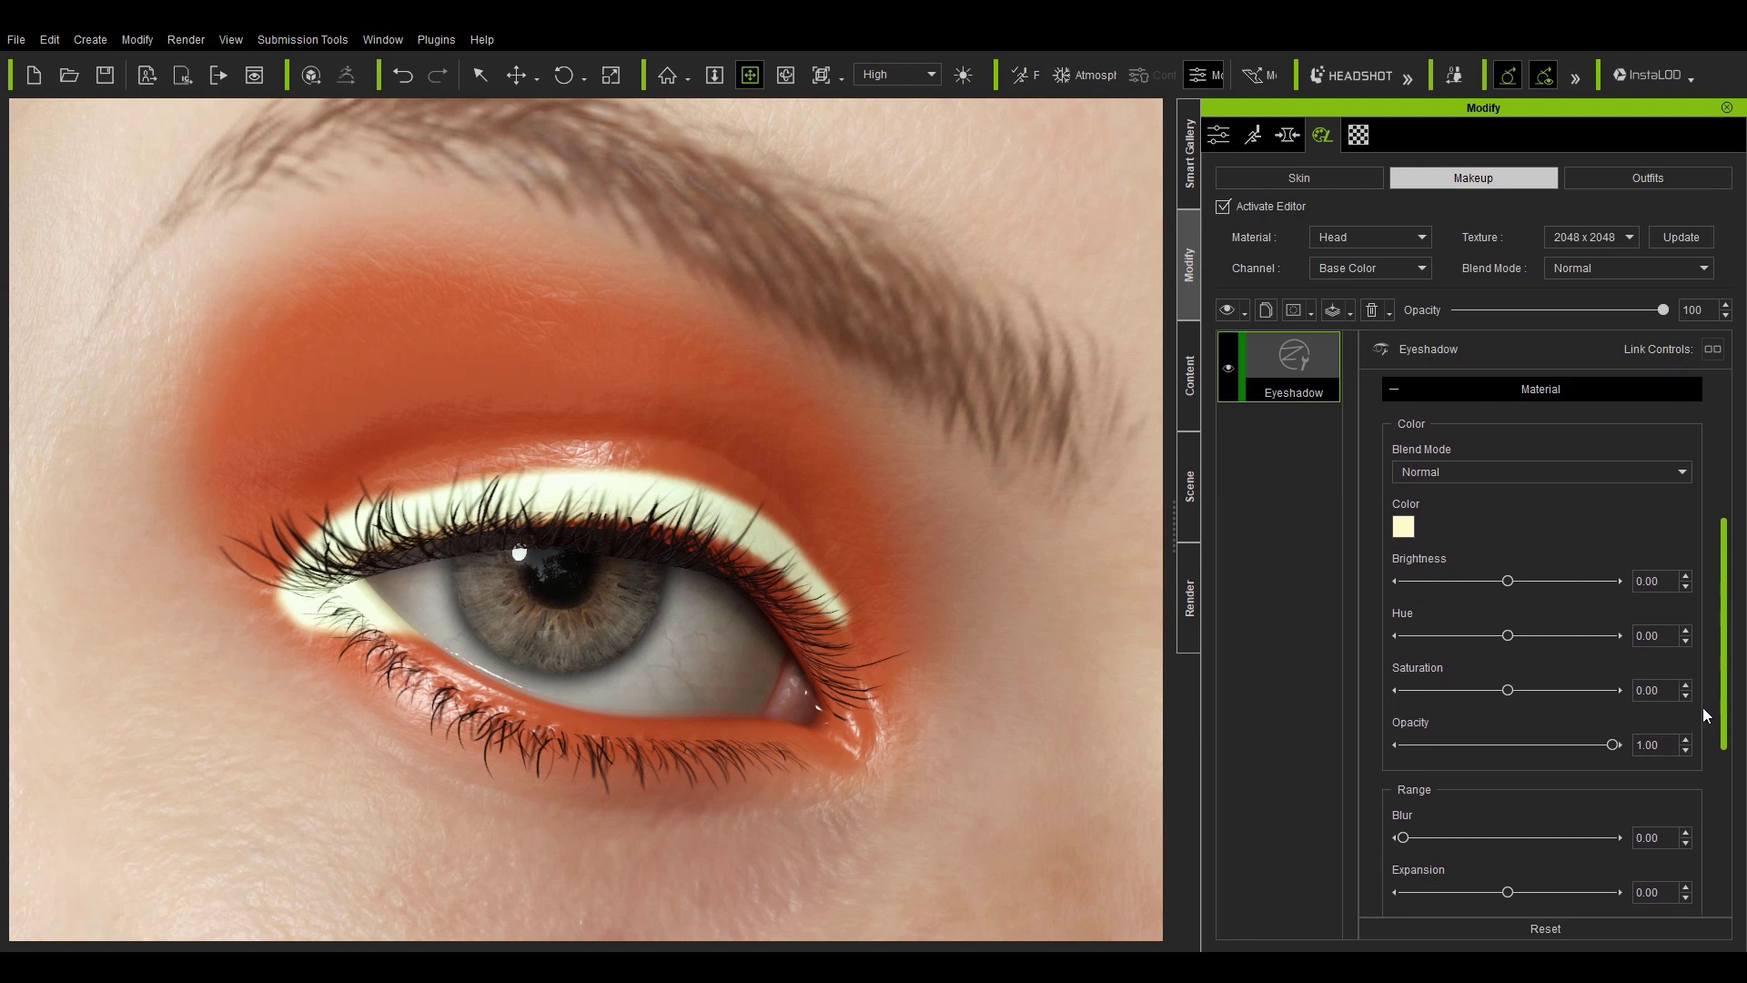
left_click(1548, 473)
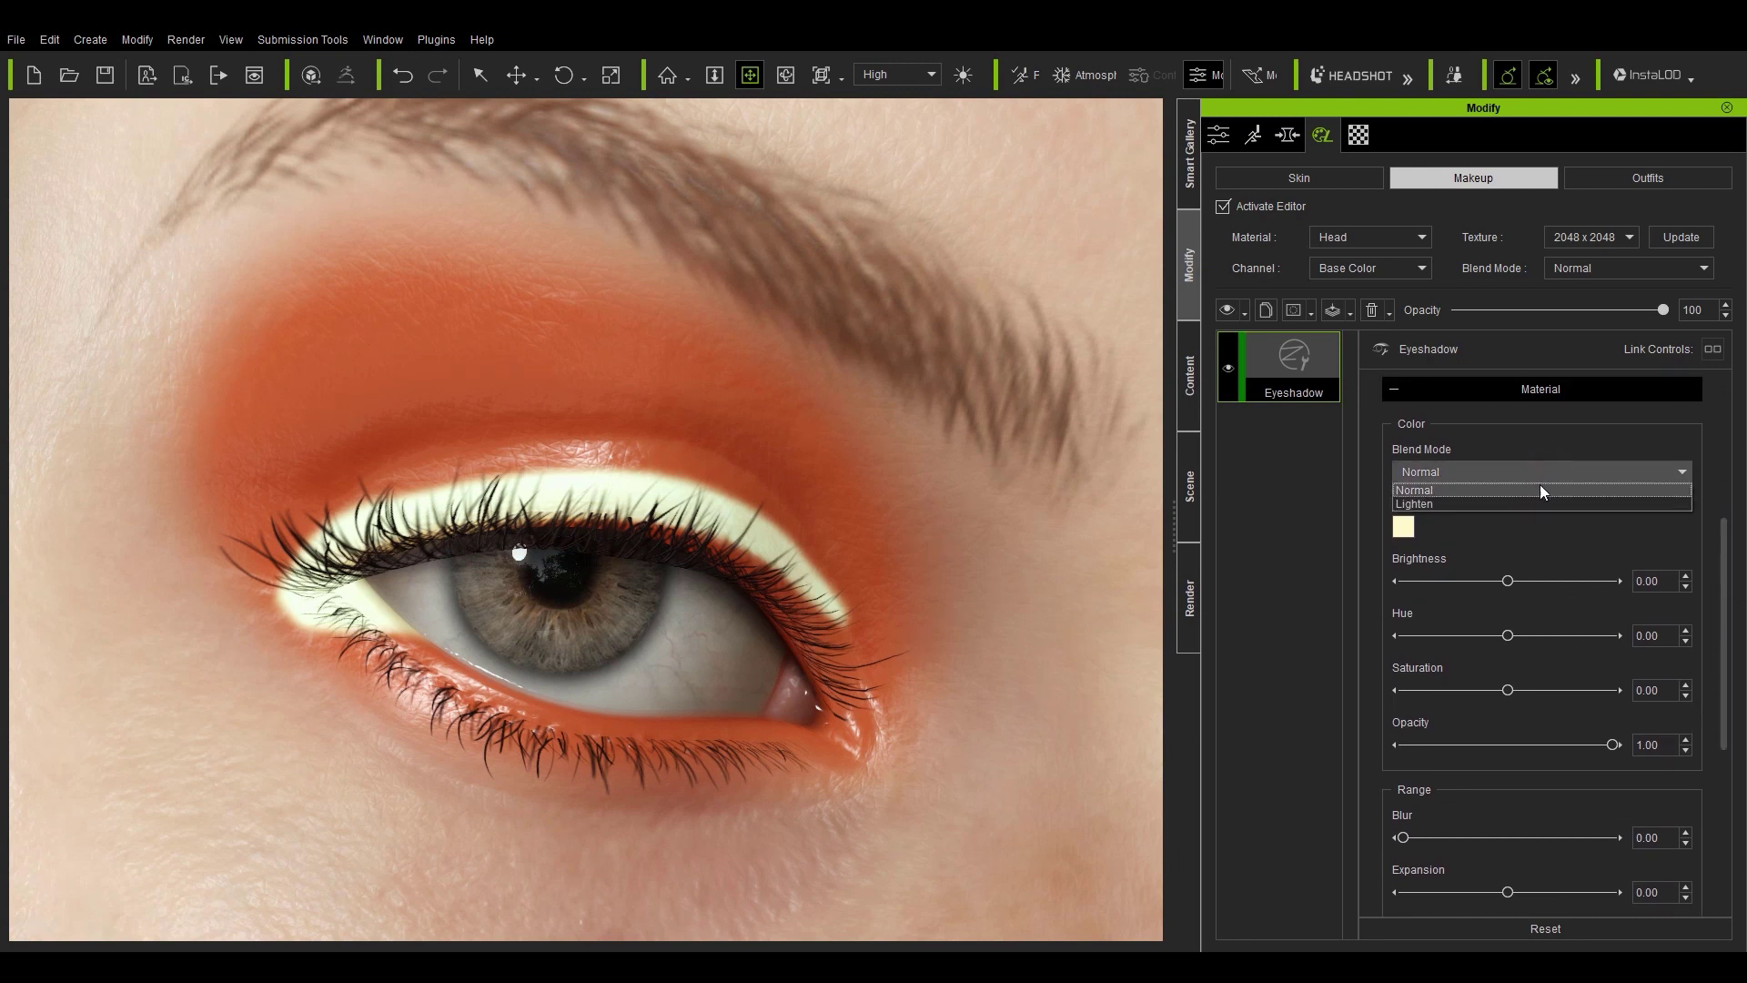
left_click(1540, 484)
left_click_drag(1726, 606, 1726, 643)
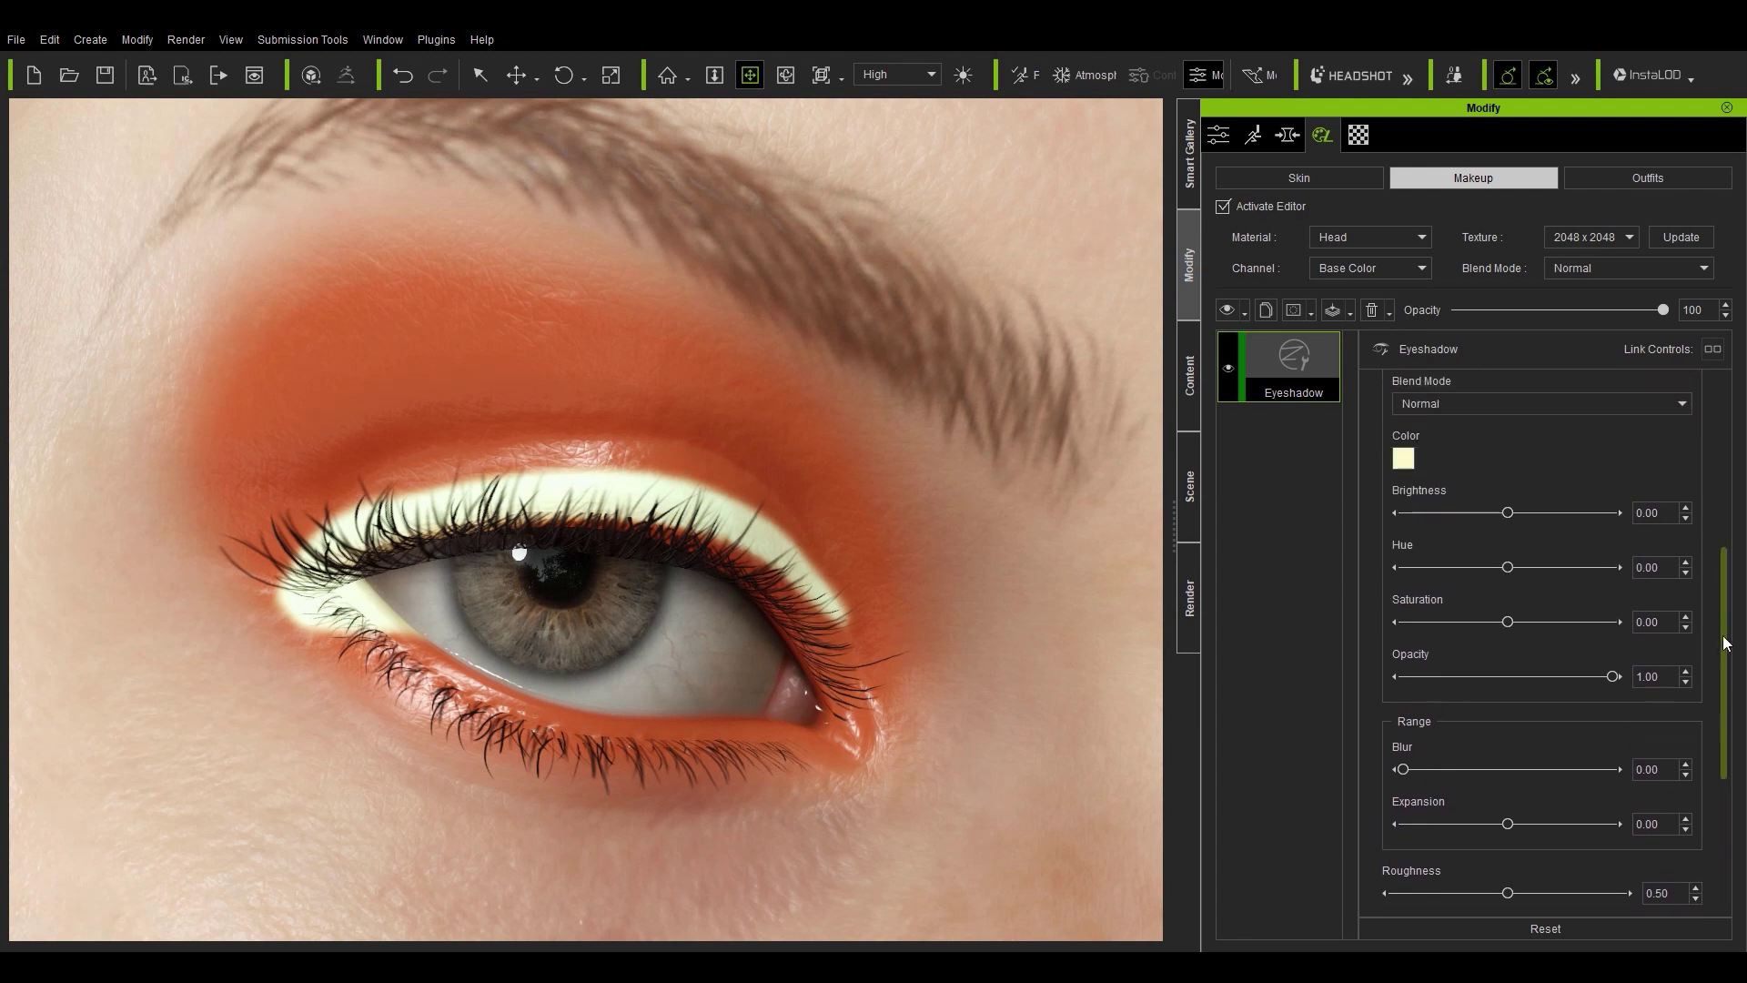
- Set the Highlight's range blur to 1.24 and deactivate the Highlight region
mouse_move(1445, 771)
left_mouse_down()
mouse_move(1499, 773)
mouse_move(1430, 774)
left_mouse_up()
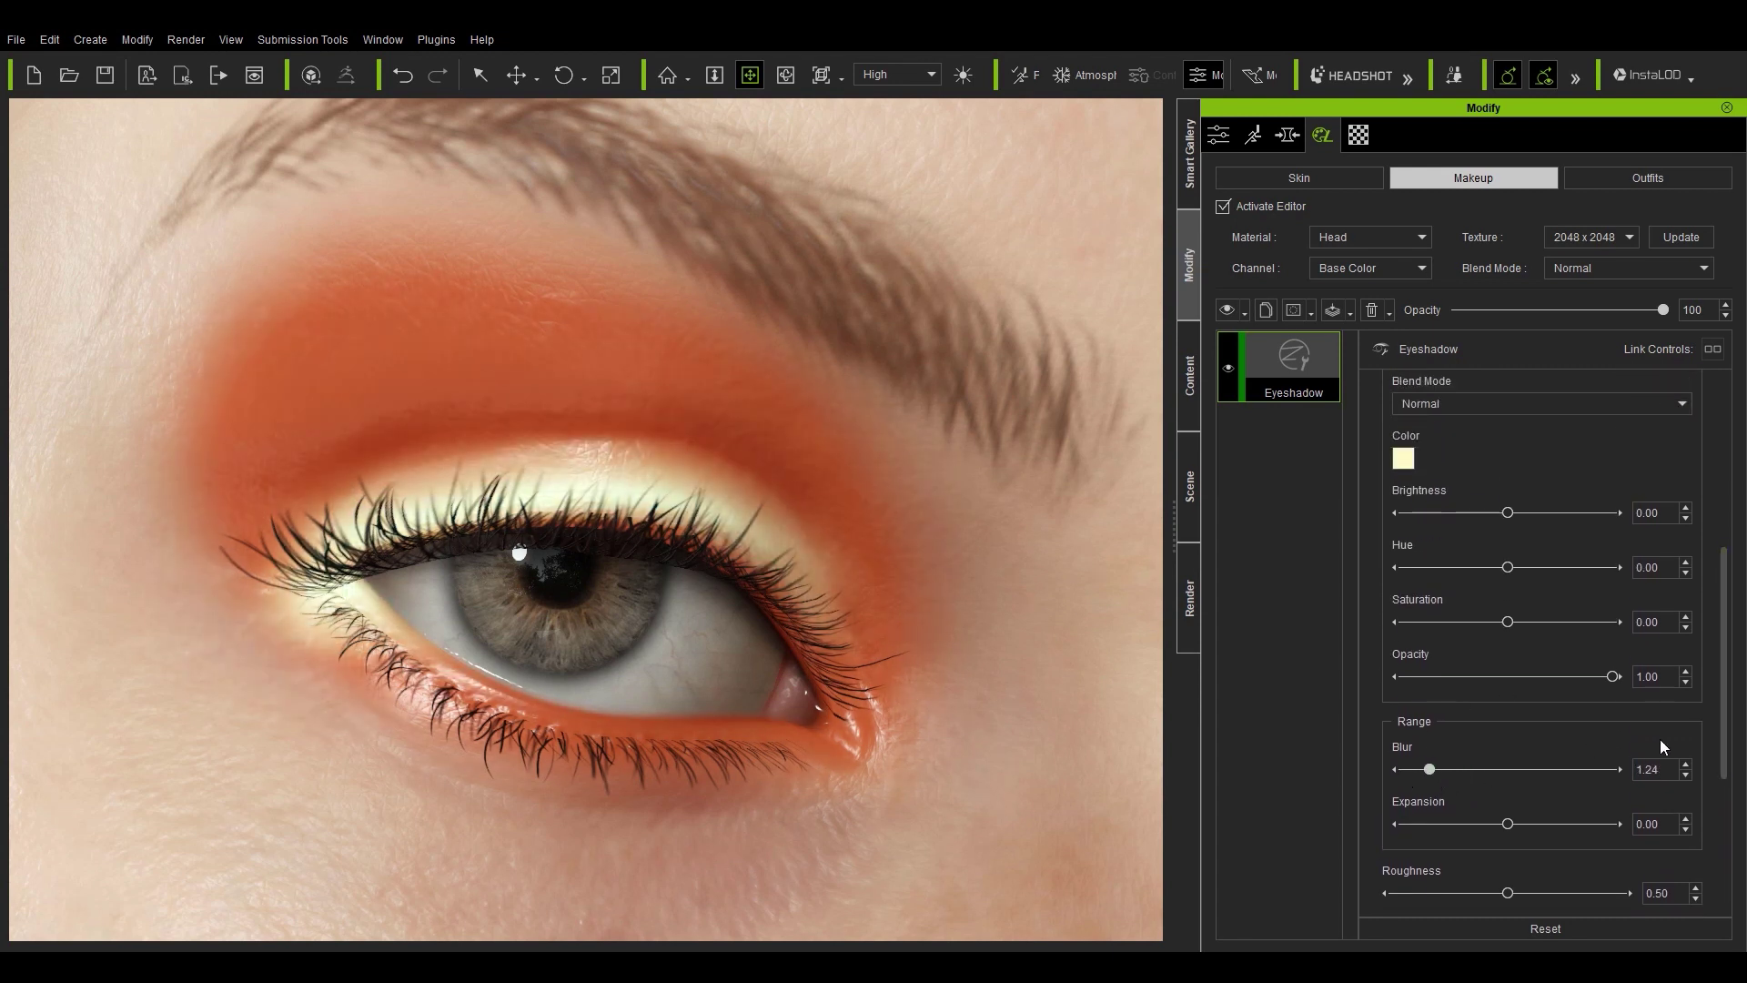
left_click_drag(1720, 672, 1722, 573)
left_click(1394, 555)
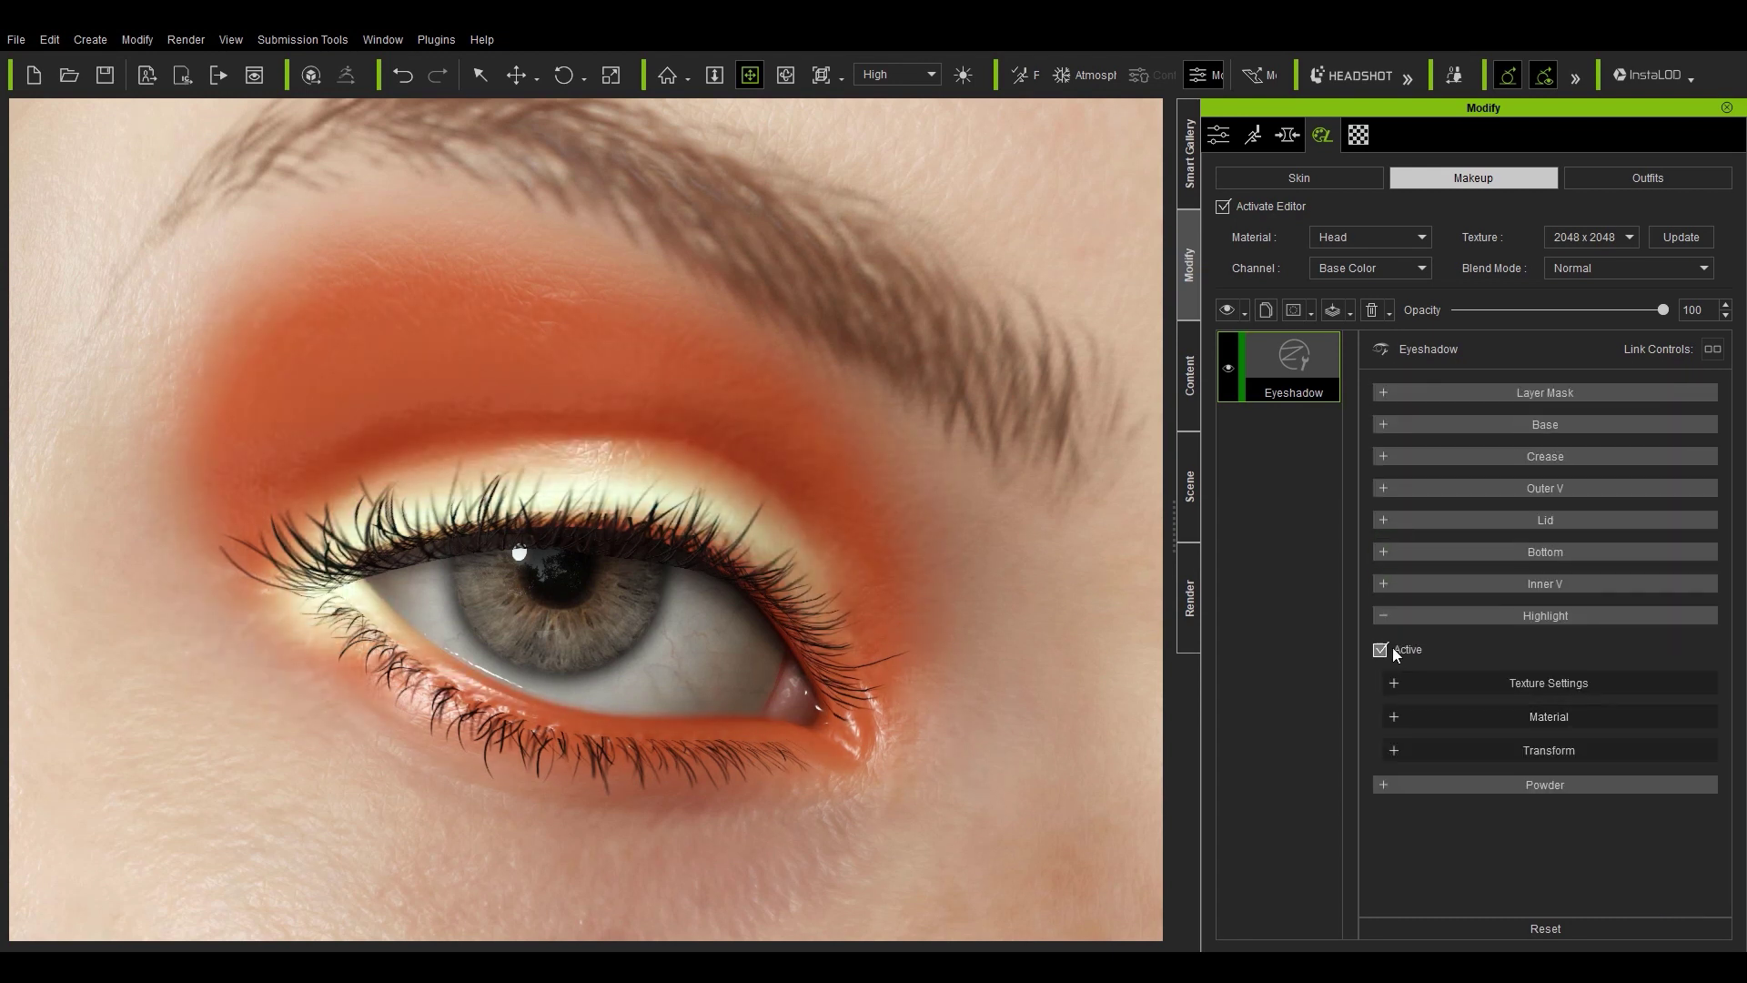
left_click(1380, 651)
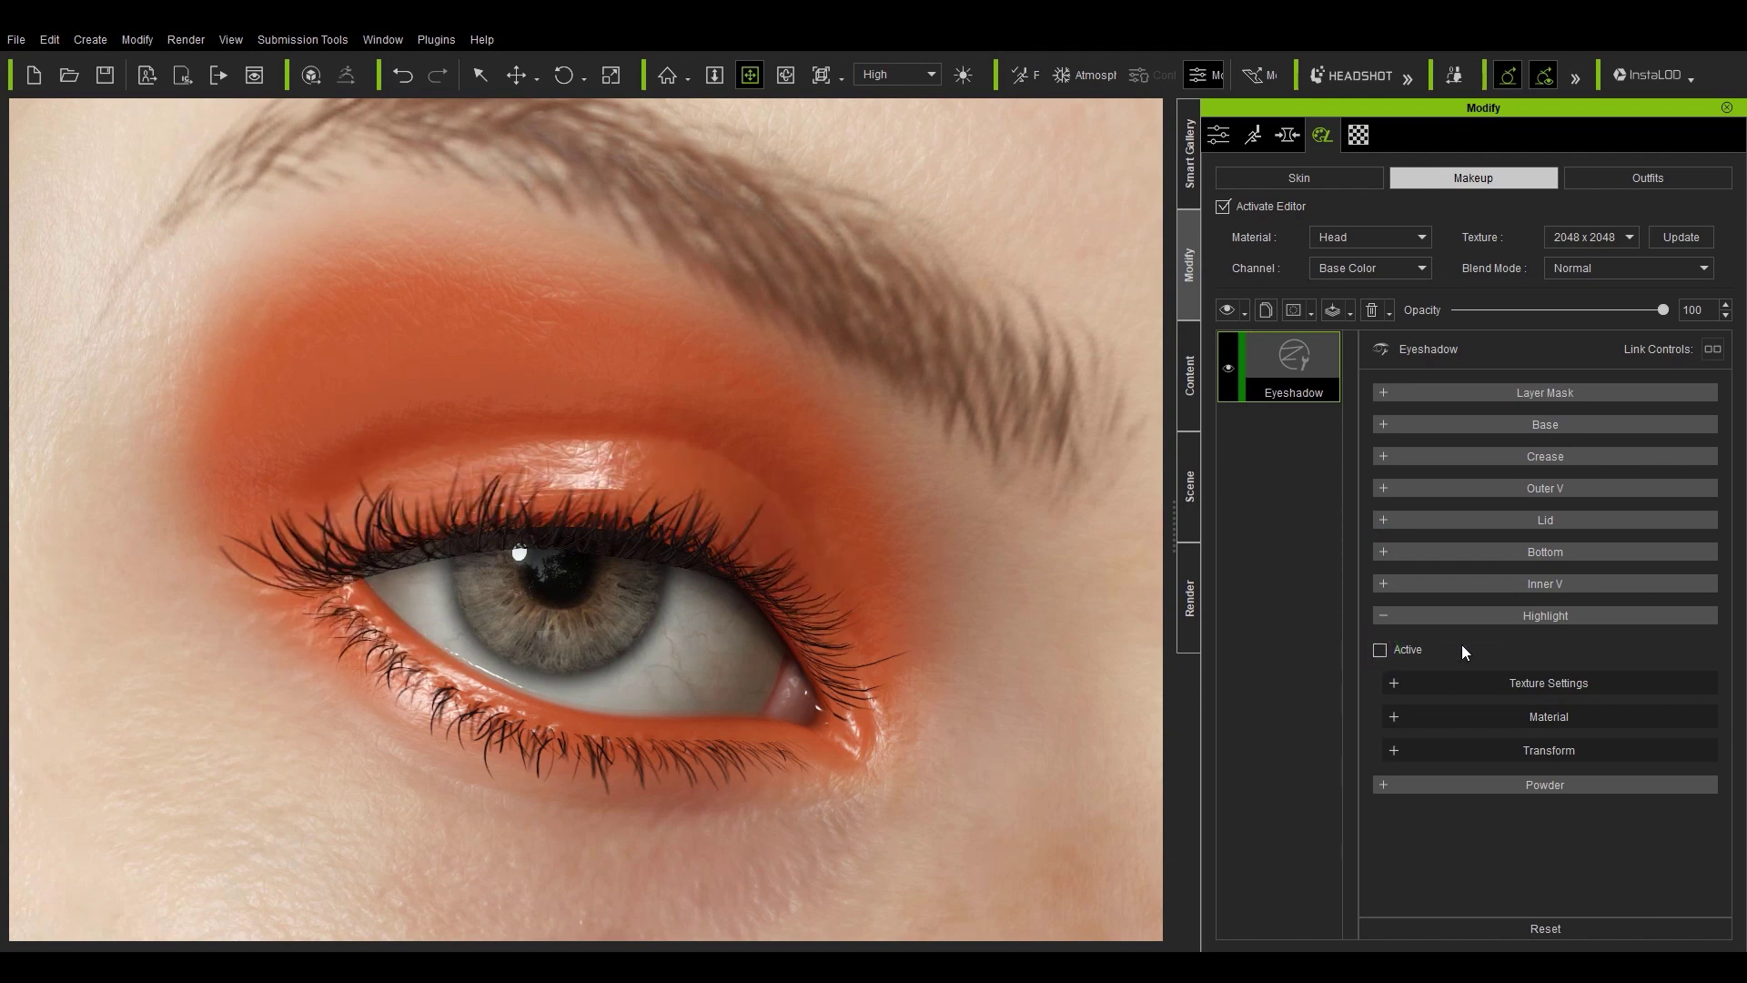
- Collapse the Highlight settings and activate the Powder region of the eyeshadow
left_click(1511, 616)
left_click(1385, 648)
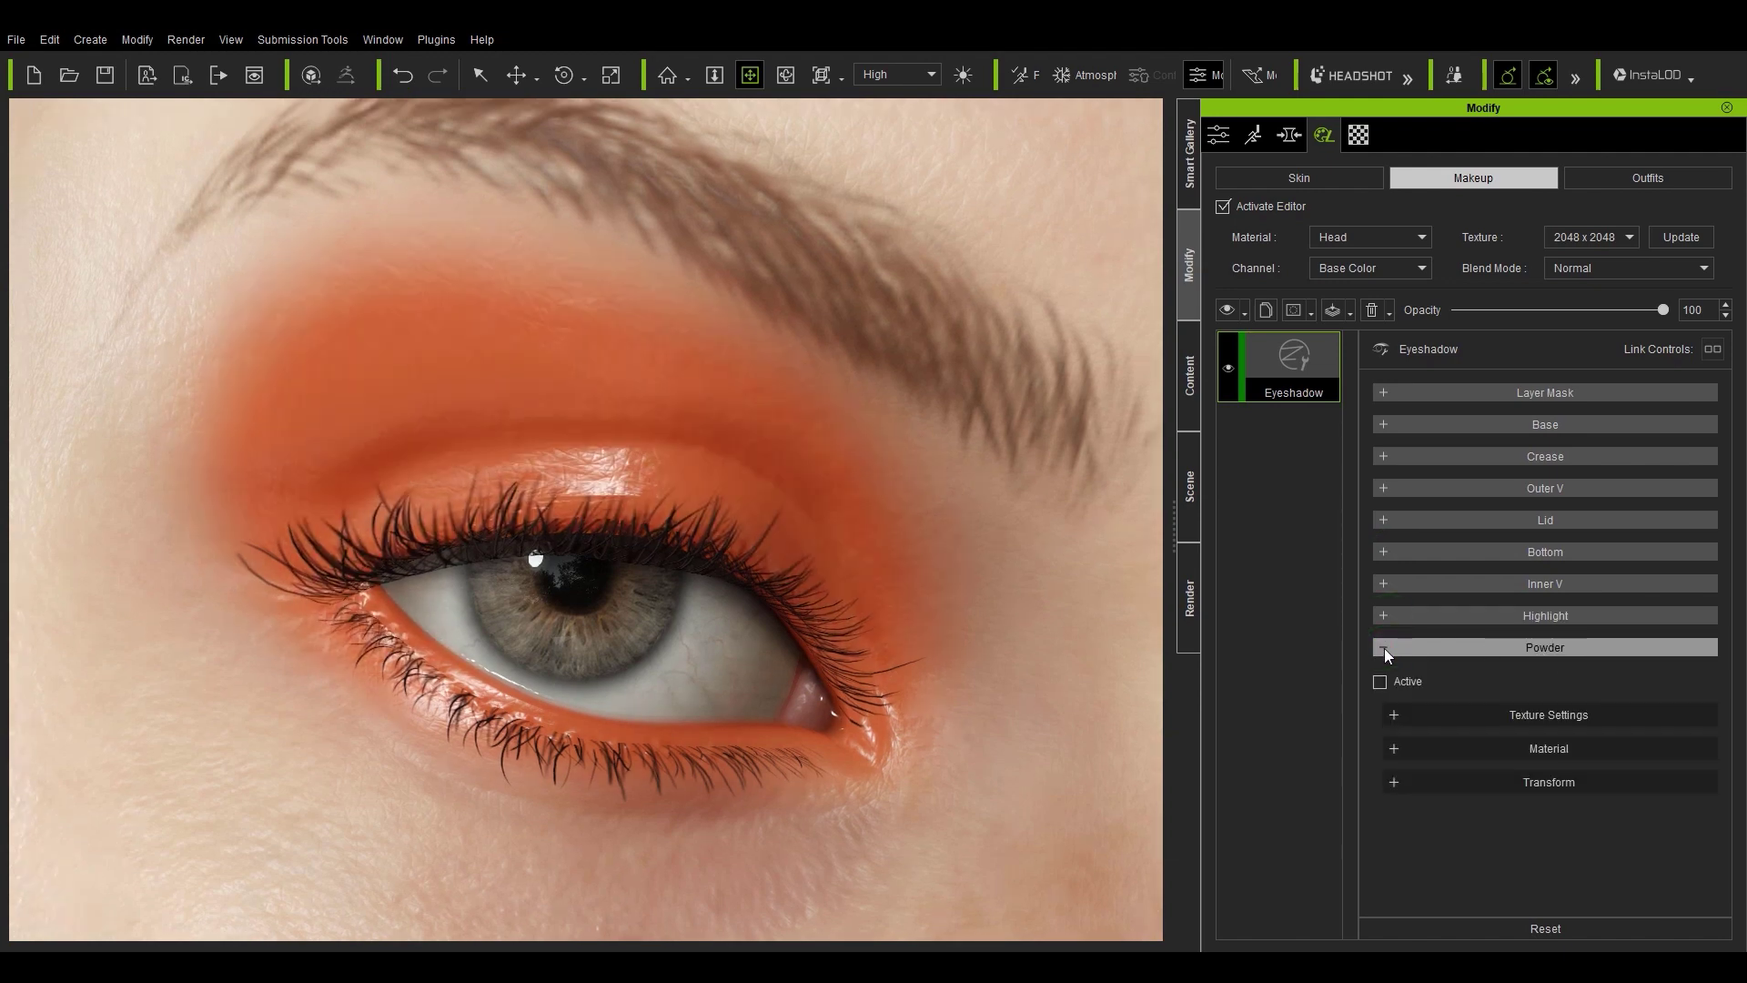
left_click(1379, 680)
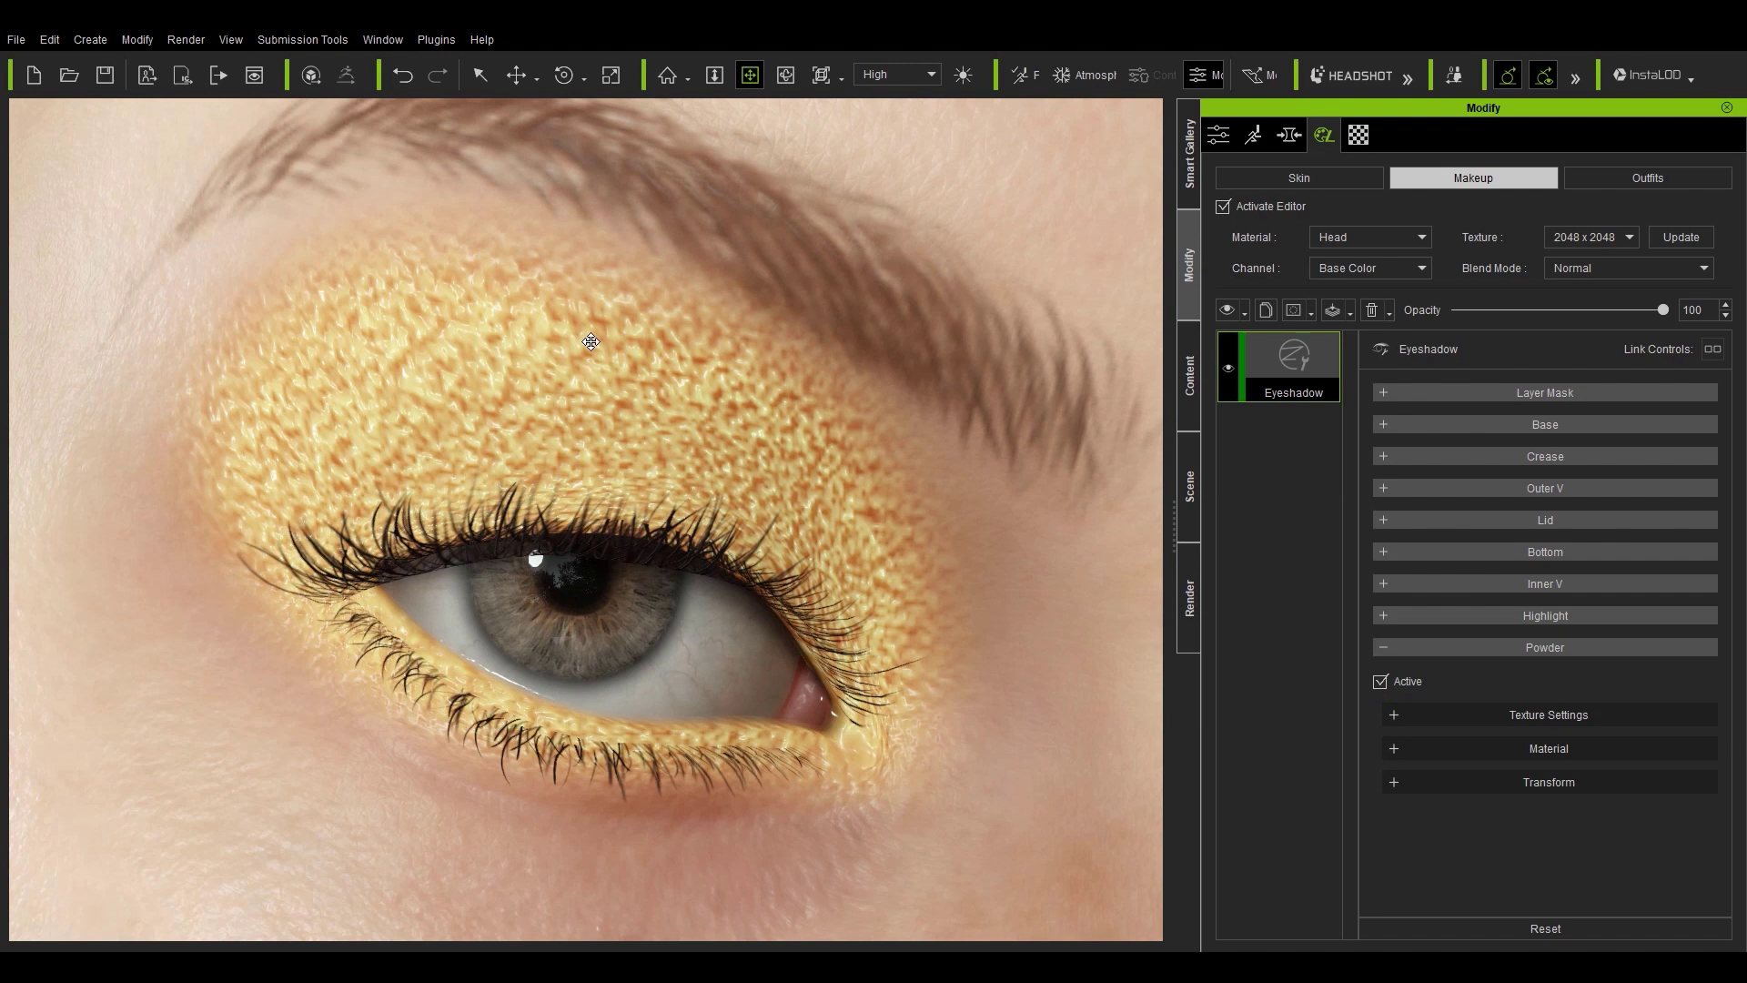
- Try the Crease powder range in the Powder texture settings and activate the Crease region to show it
left_click(1403, 714)
scroll(1469, 756, "down", 3)
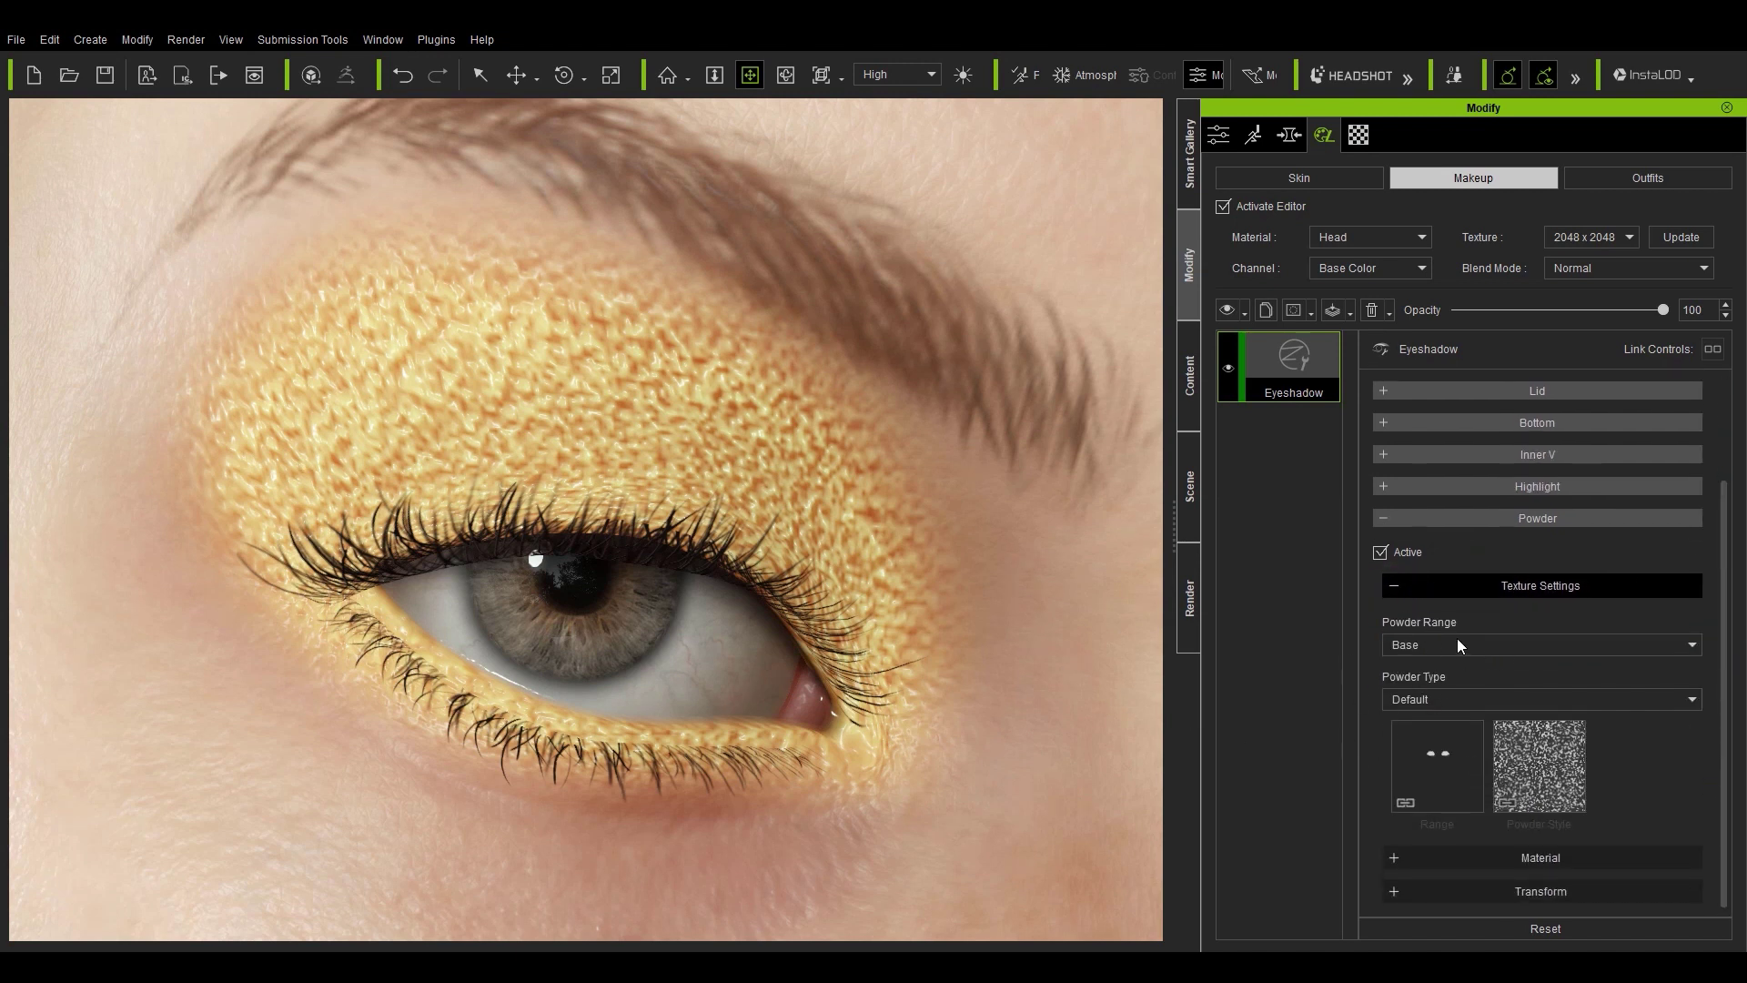
left_click(1467, 647)
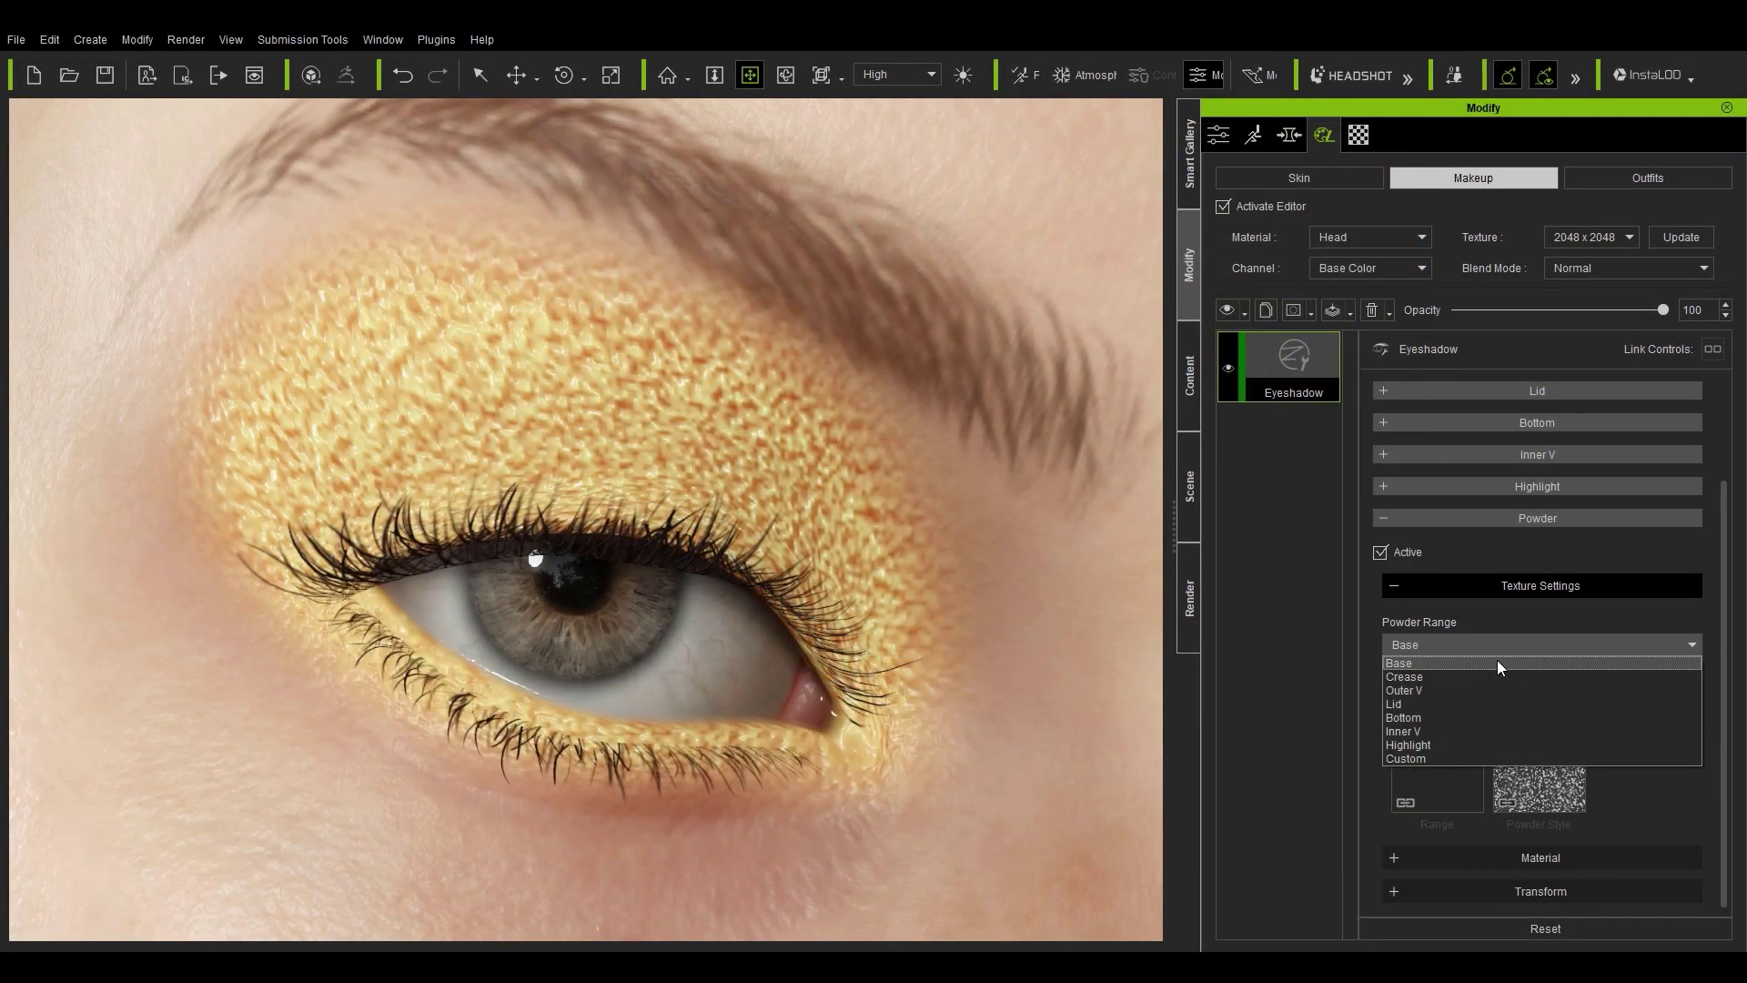
left_click(1471, 677)
scroll(1492, 619, "up", 3)
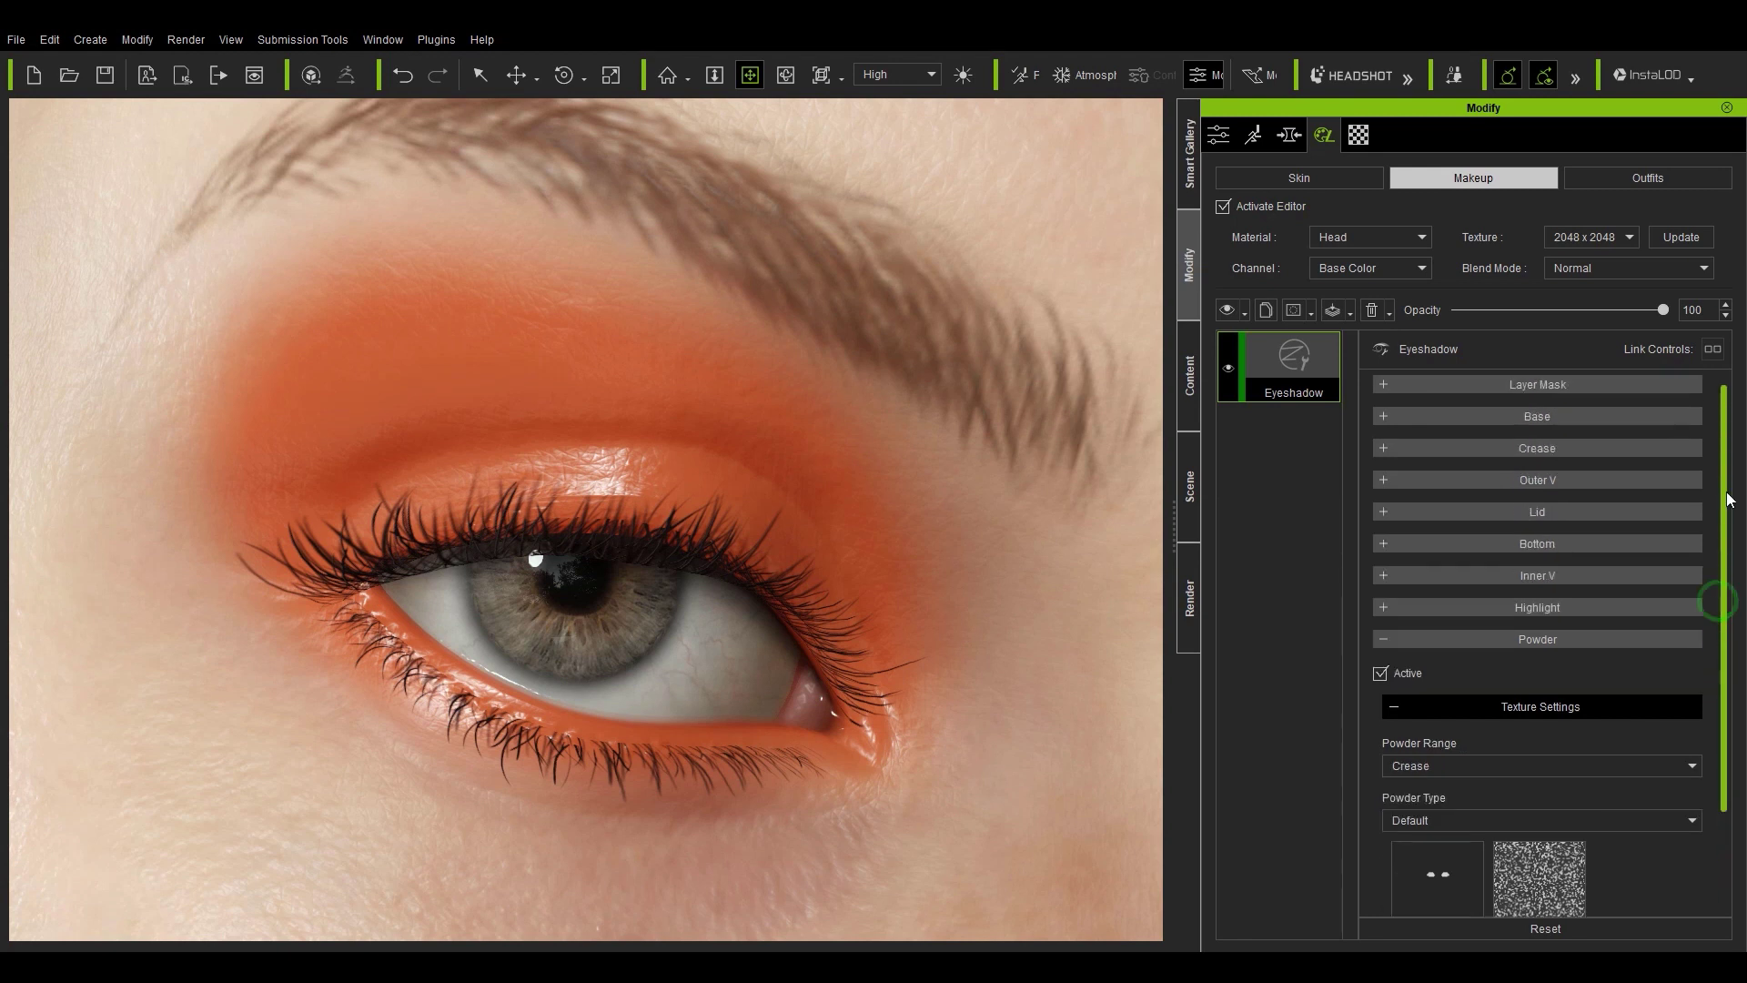
left_click(1384, 456)
left_click(1379, 490)
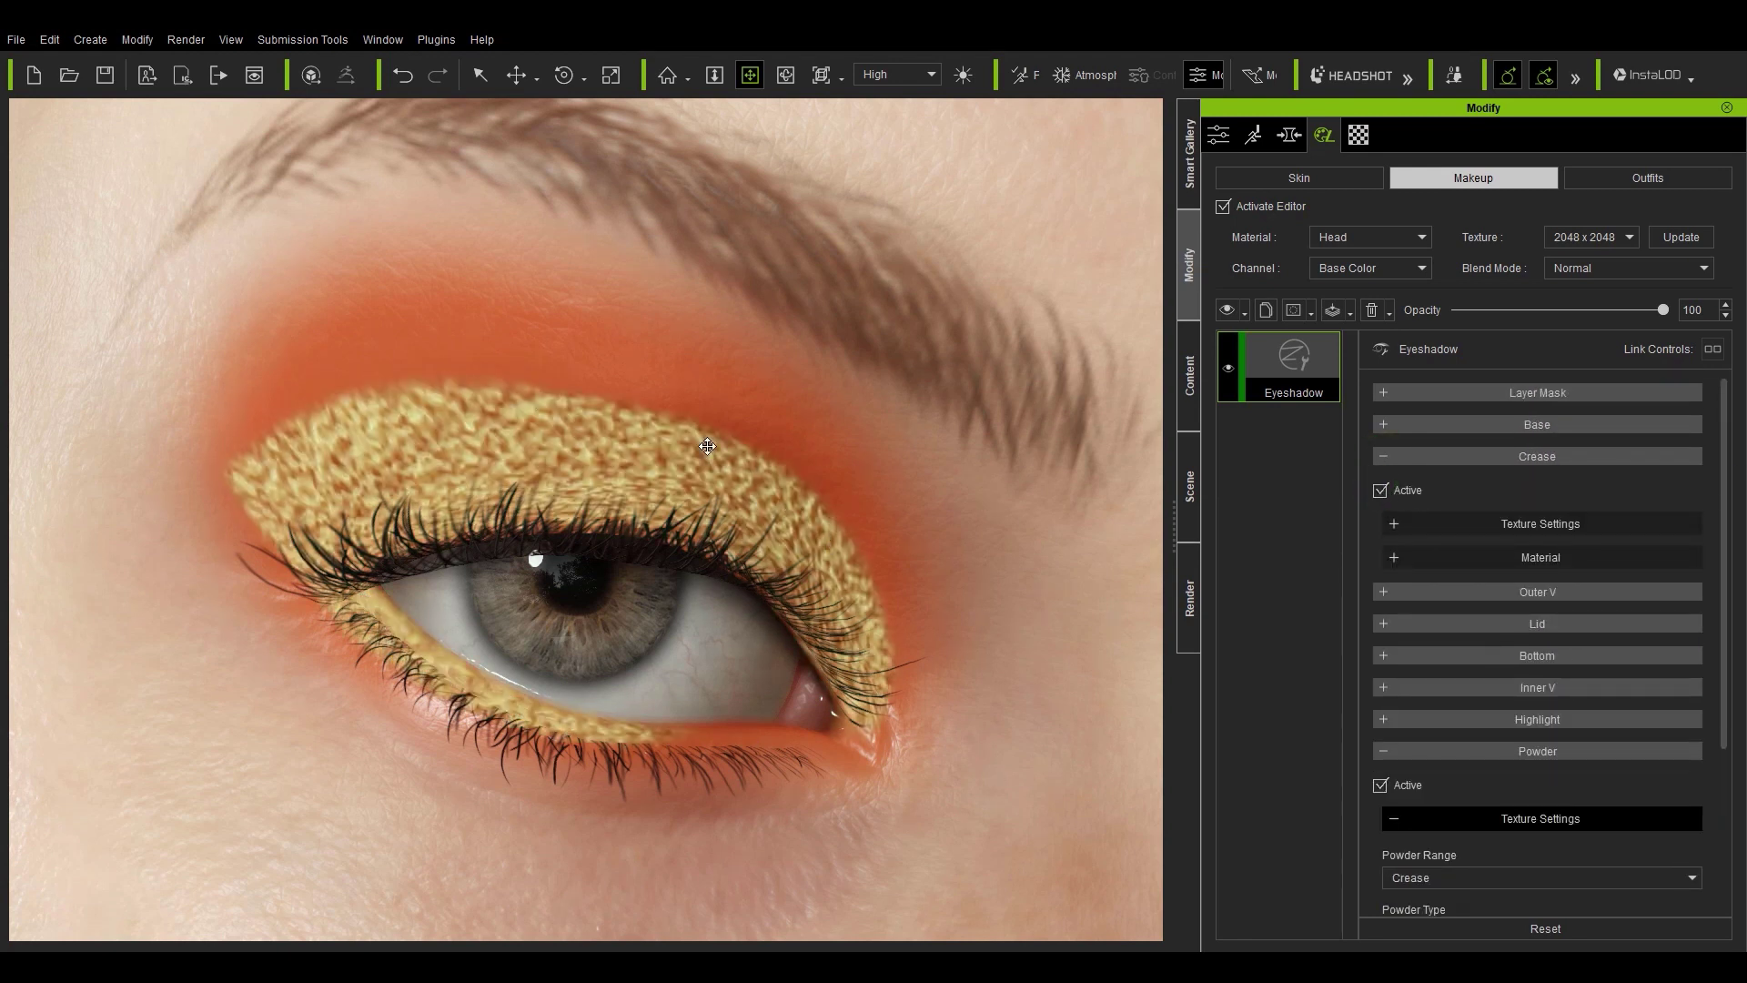
- Deactivate the Crease region and set the Powder Range back to Base
left_click(1380, 490)
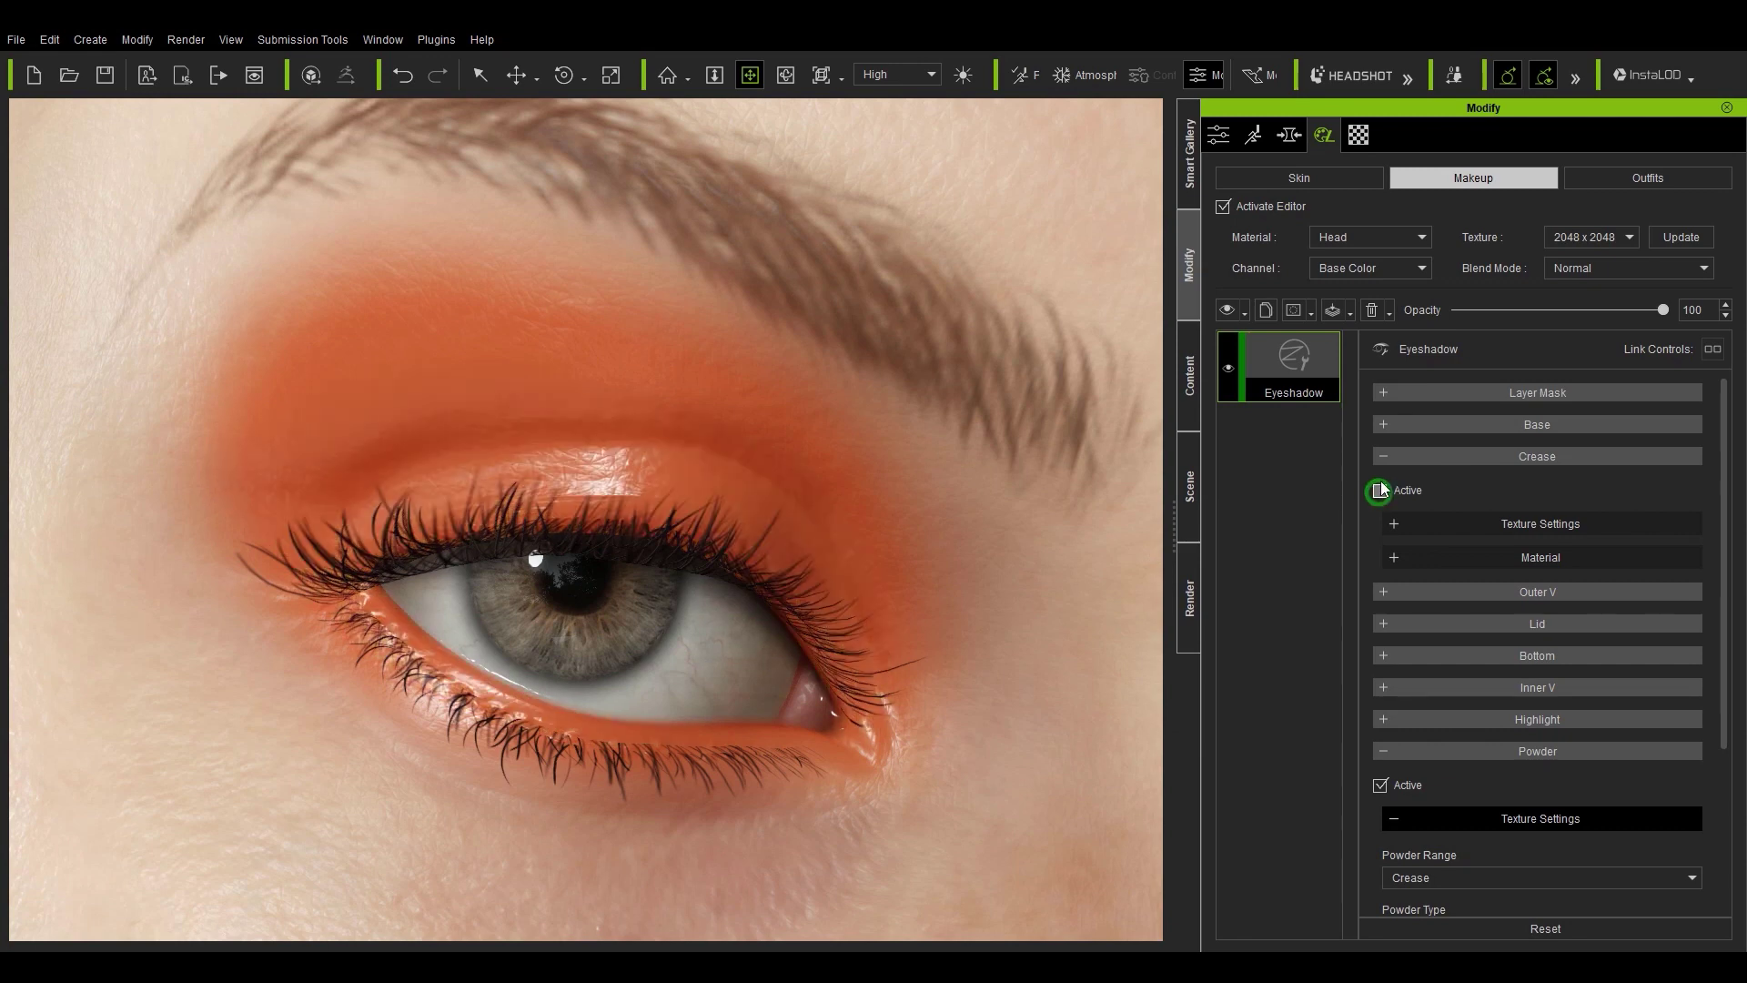
left_click(1383, 456)
scroll(1726, 680, "down", 1)
scroll(1726, 680, "down", 1)
left_click(1469, 645)
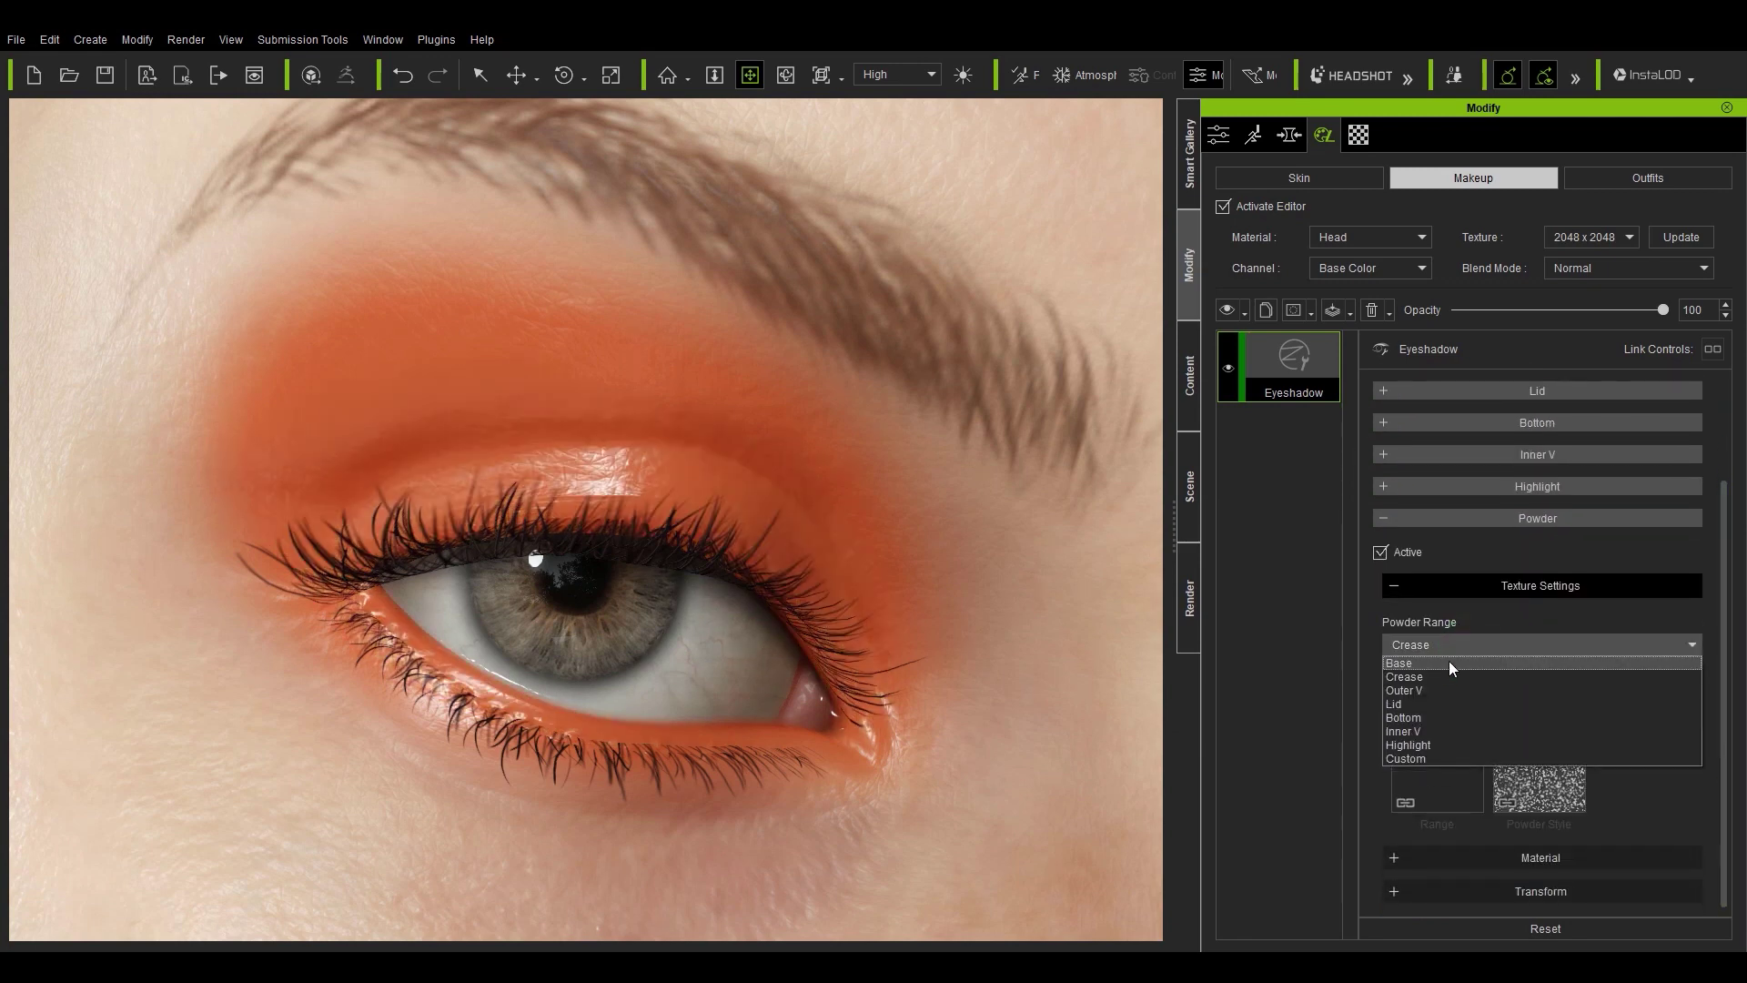
left_click(1448, 661)
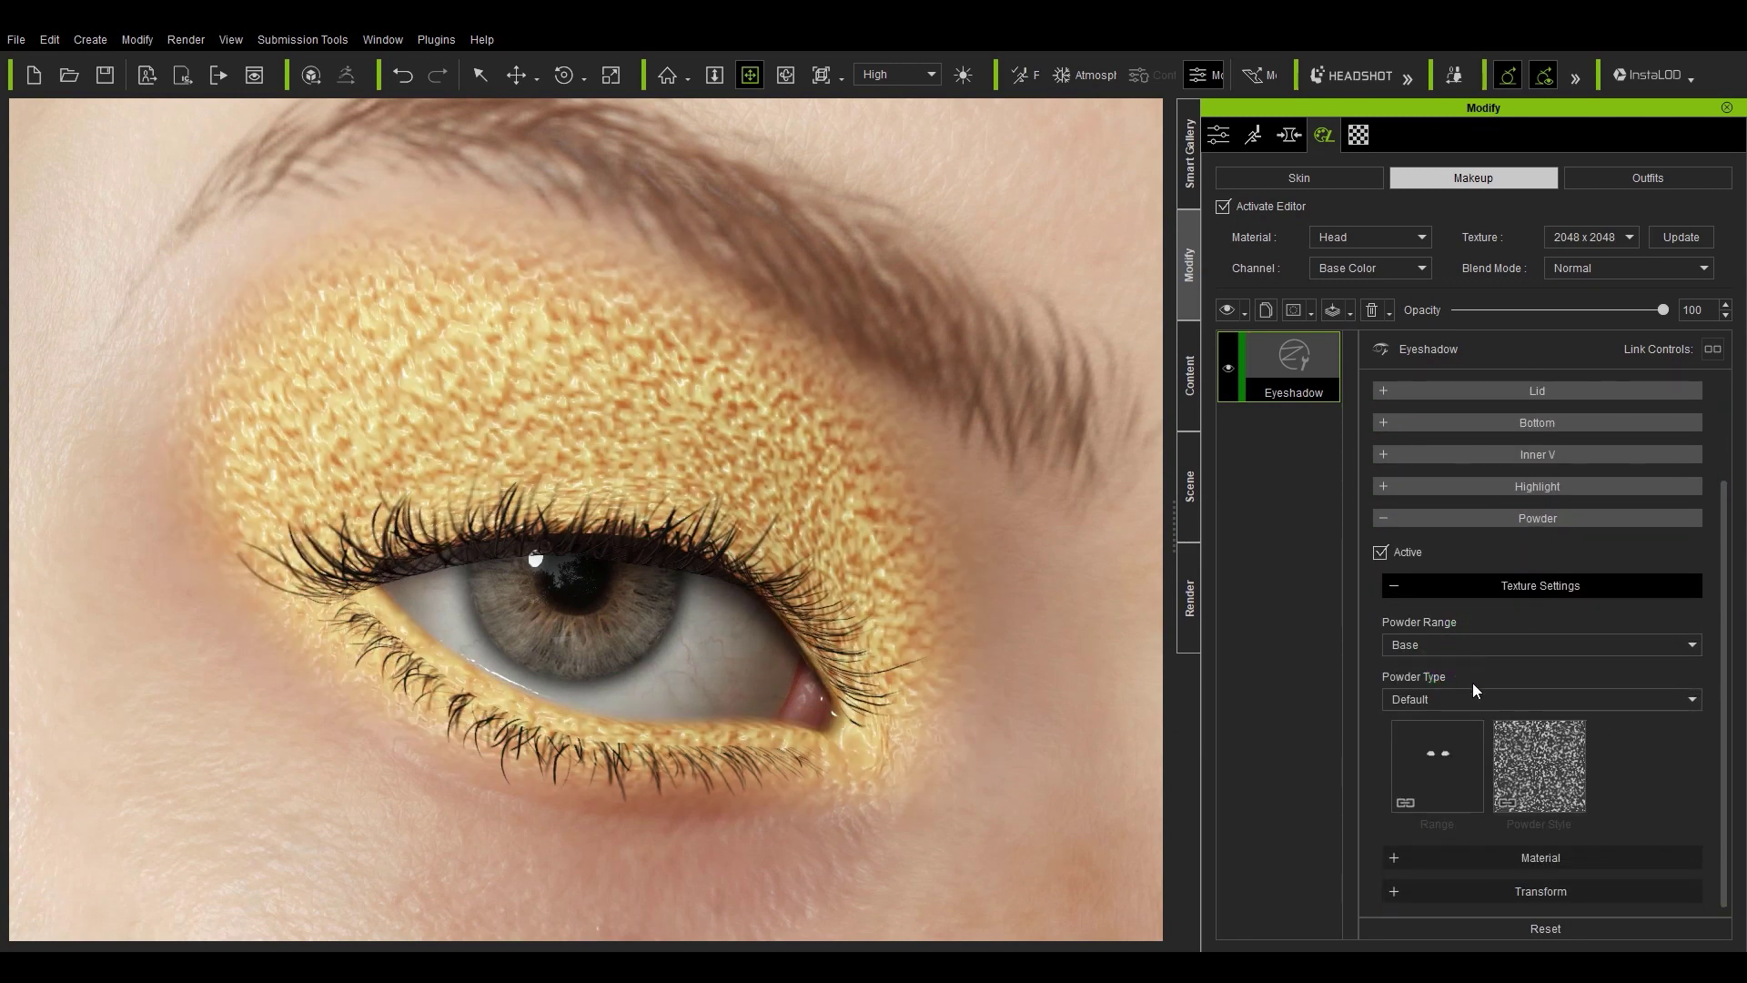
- Set the Powder Type to Custom and browse the pattern images for the Powder Style without loading one
left_click(1557, 701)
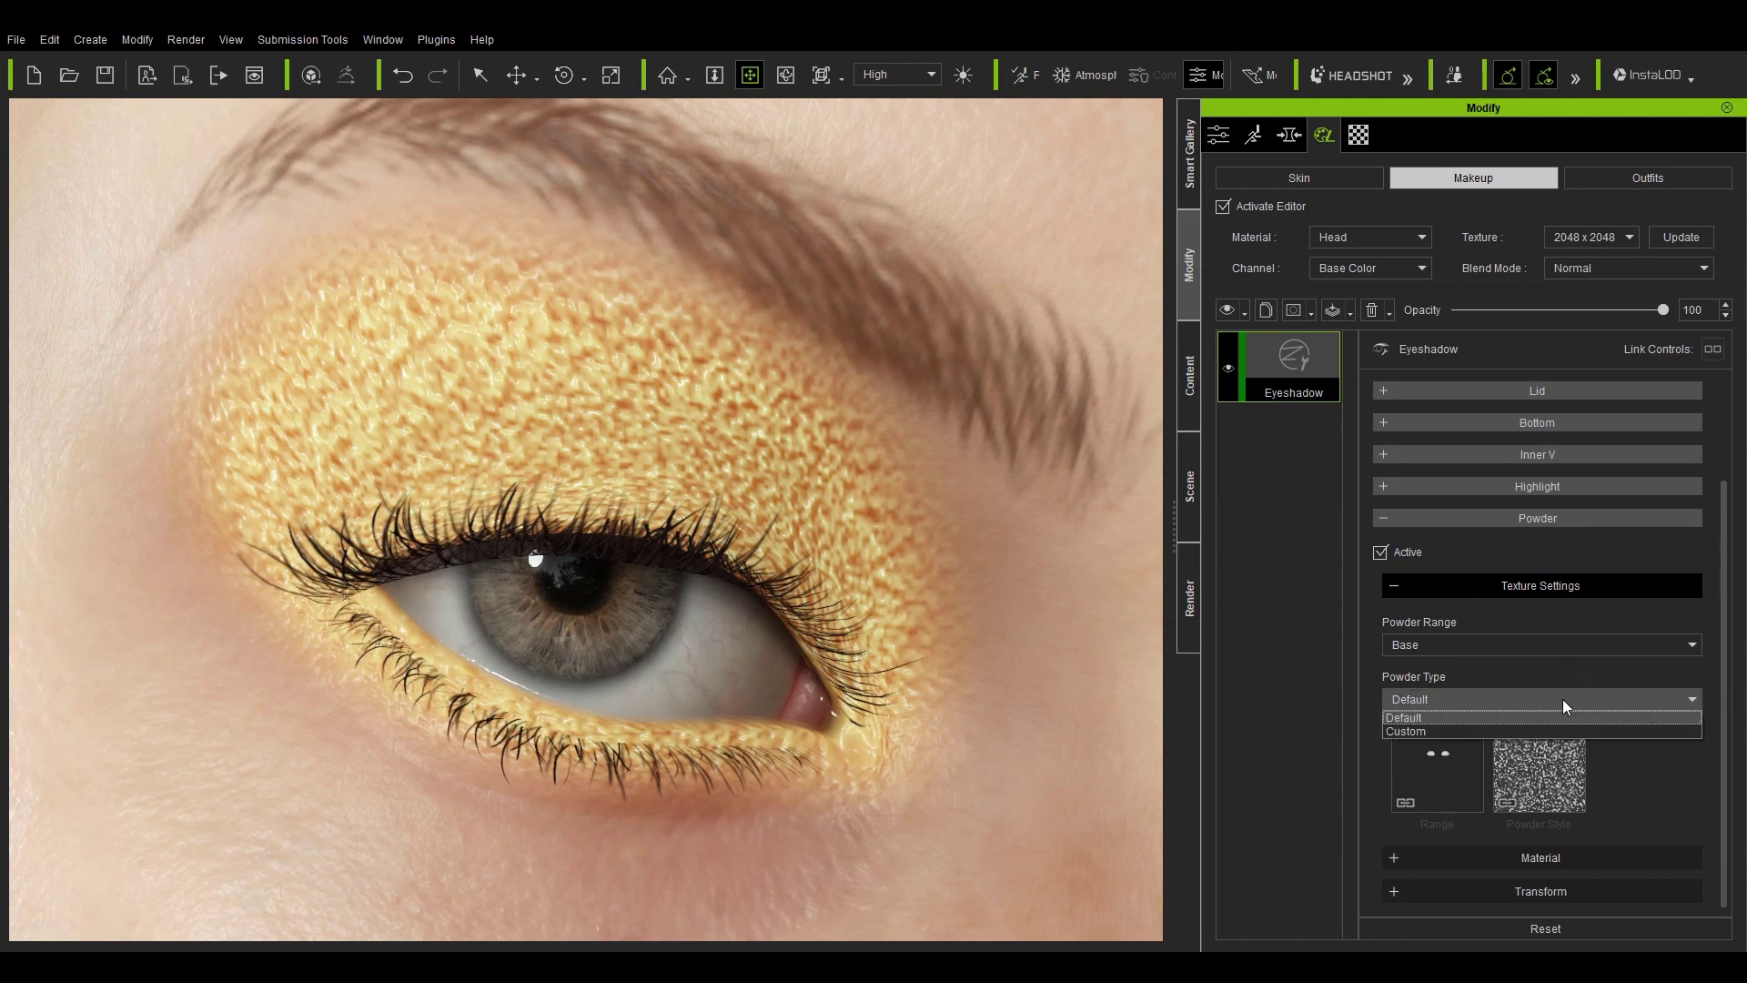
left_click(1526, 728)
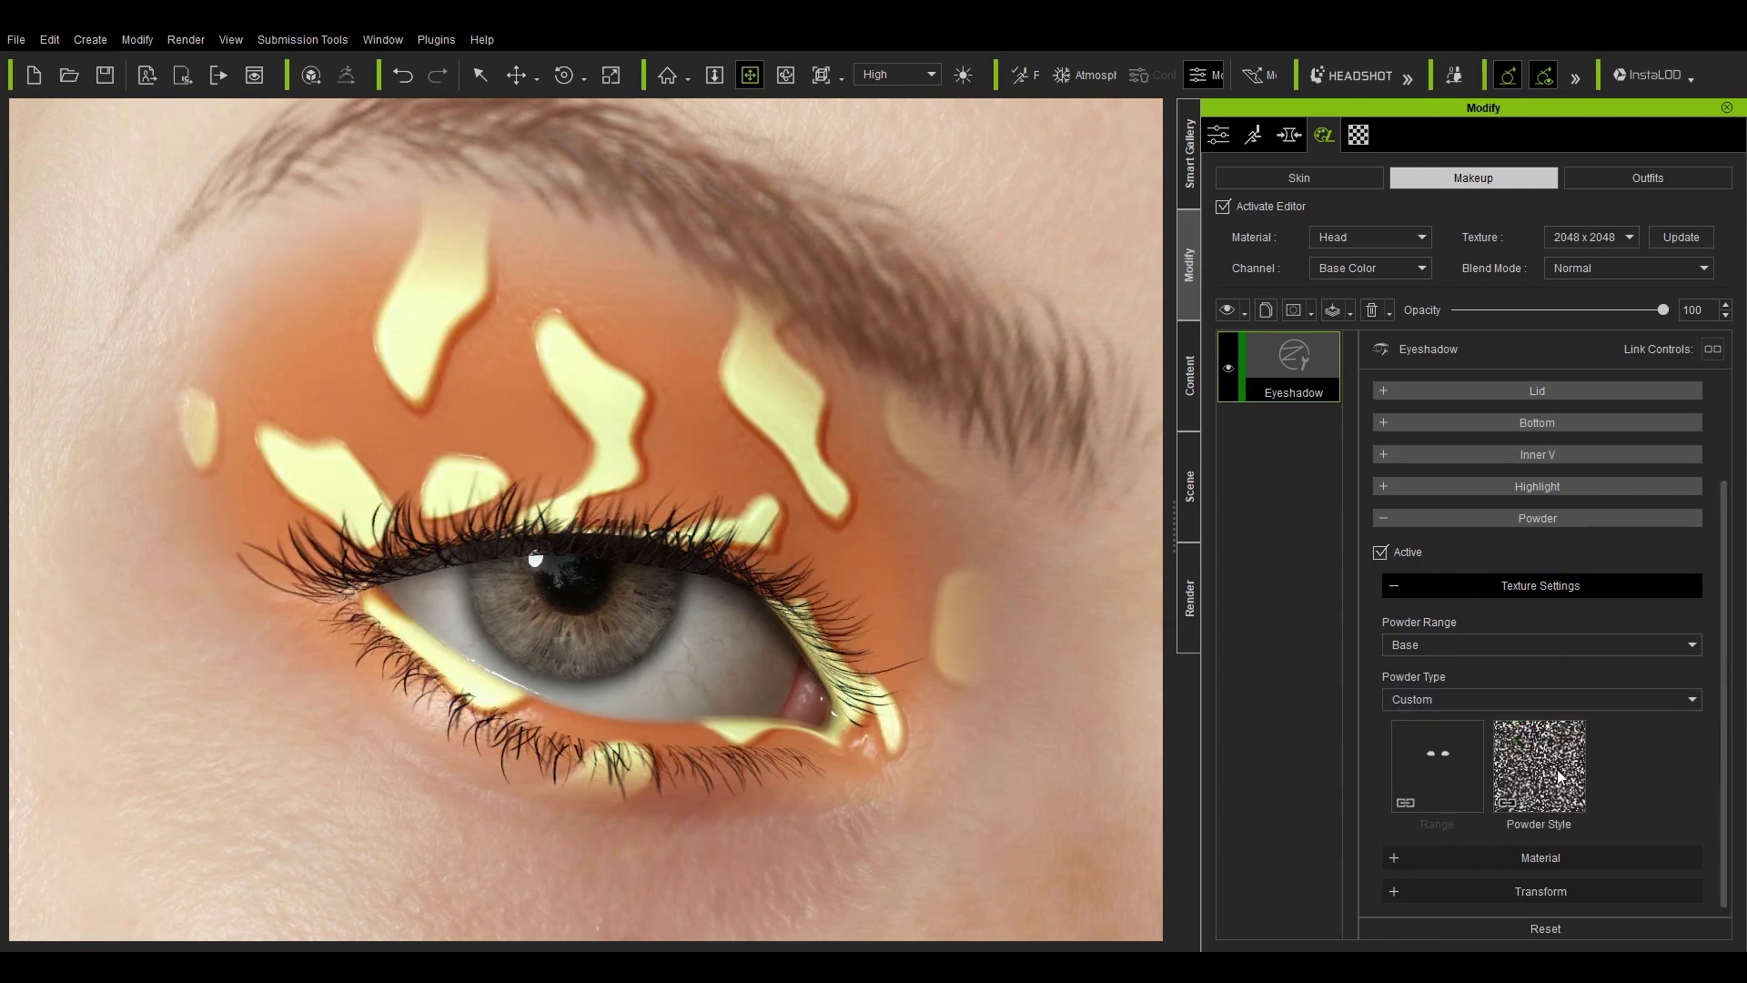
left_click(1558, 768)
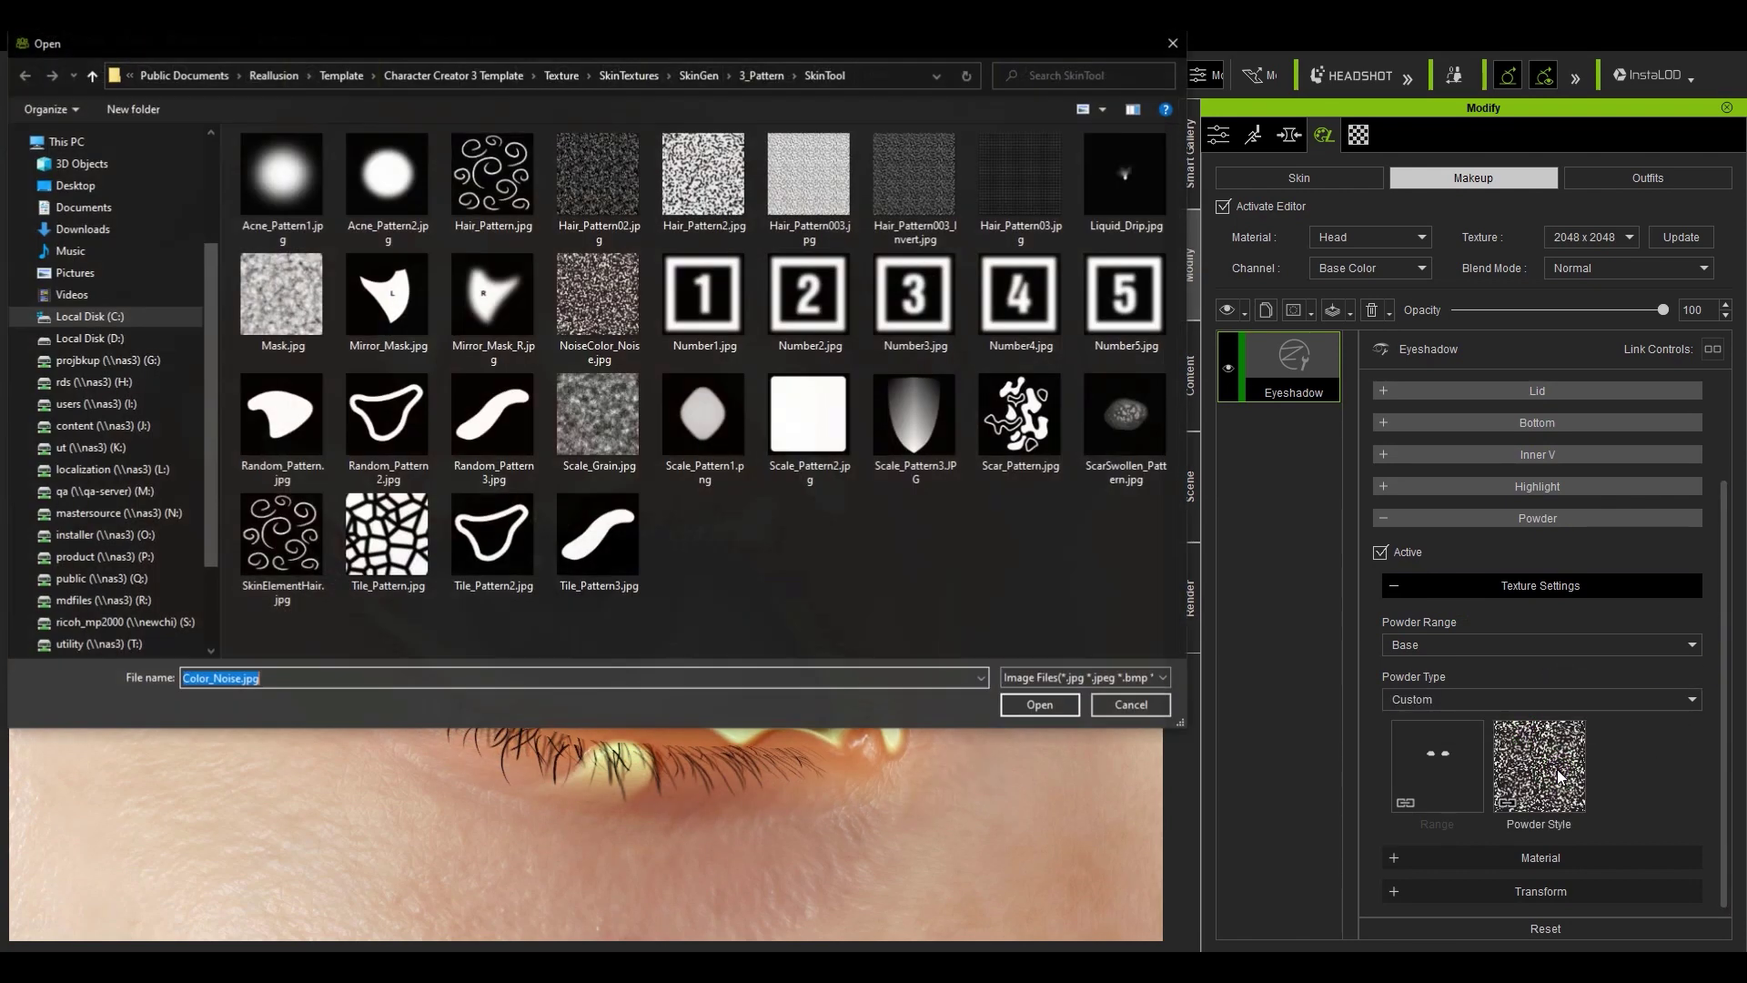
left_click(1155, 708)
- Try the Overlay blend mode on the Powder material and return it to Normal
left_click(1395, 590)
left_click(1394, 748)
left_click_drag(1726, 546, 1707, 695)
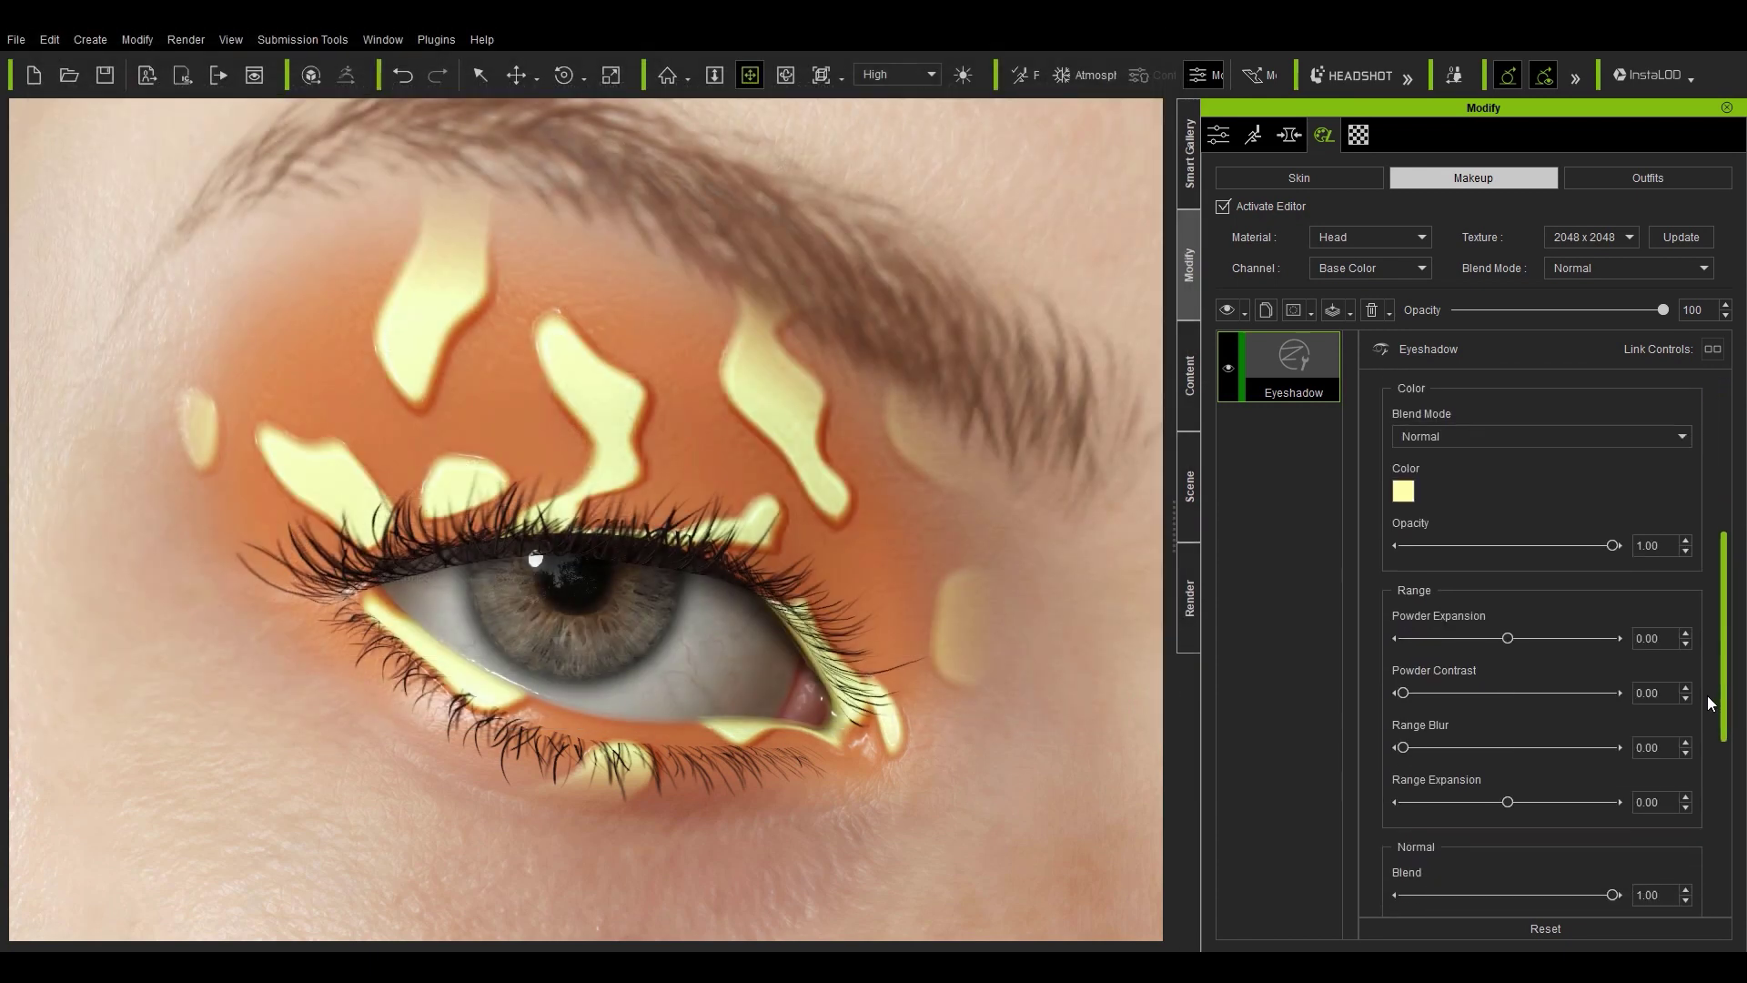
left_click(1556, 423)
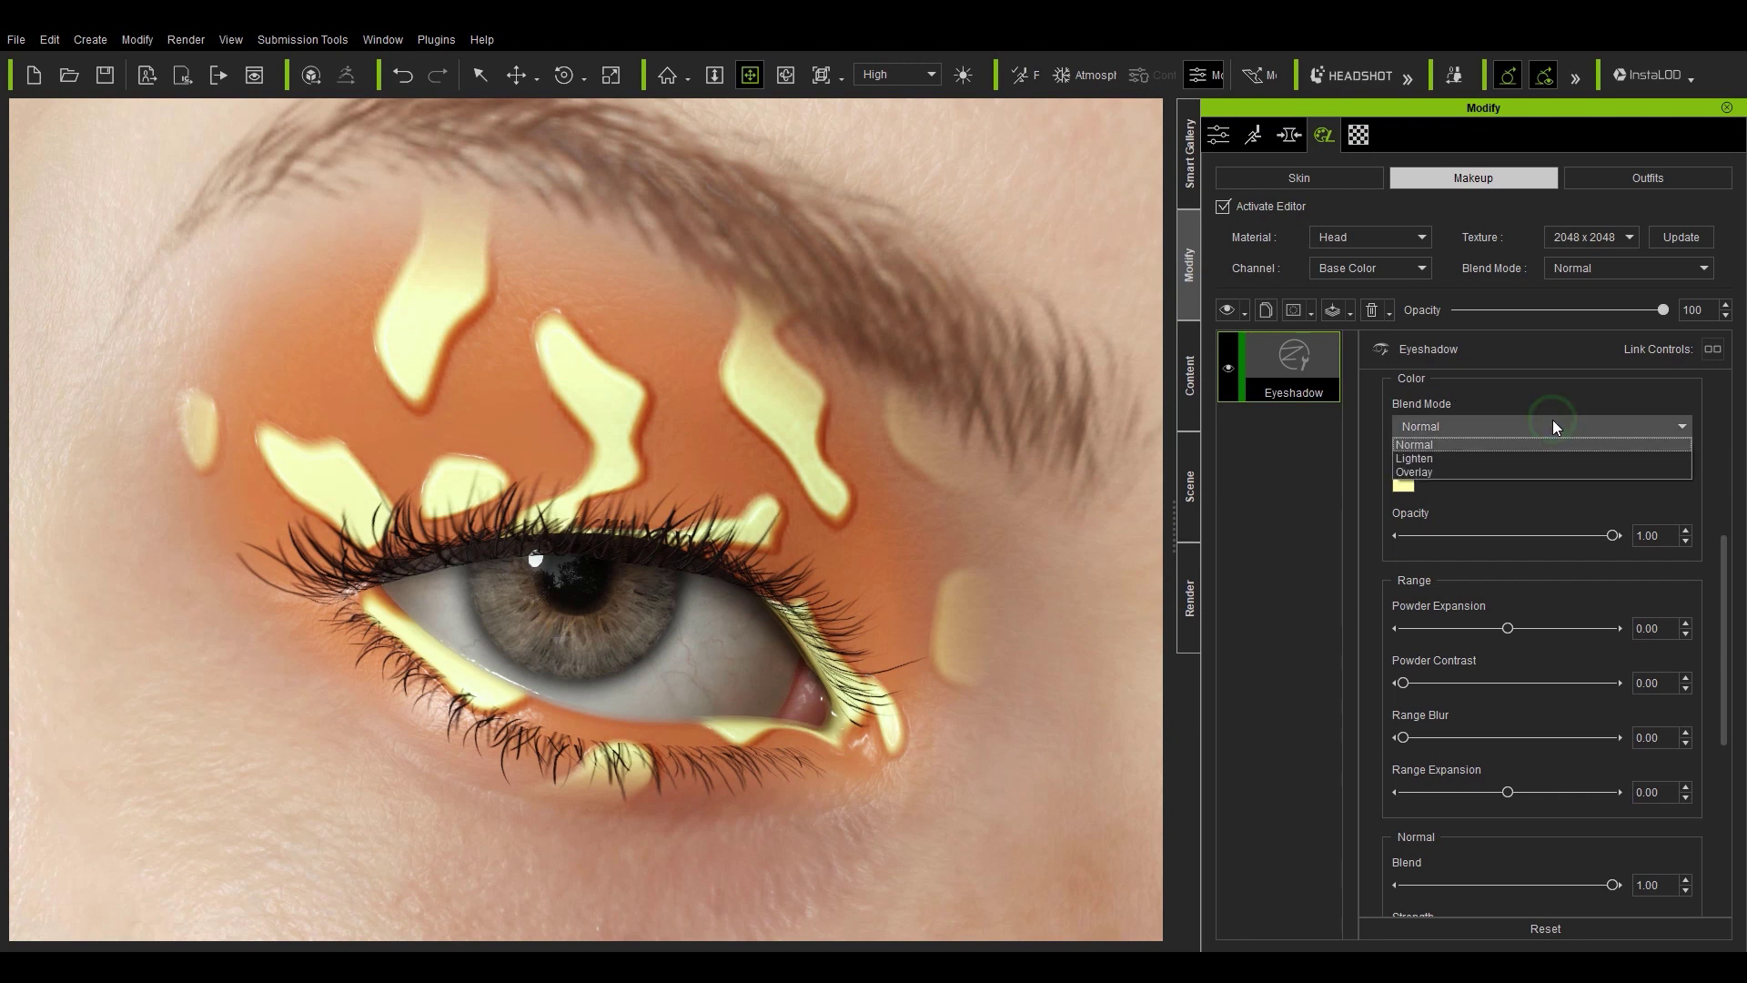
left_click(1434, 472)
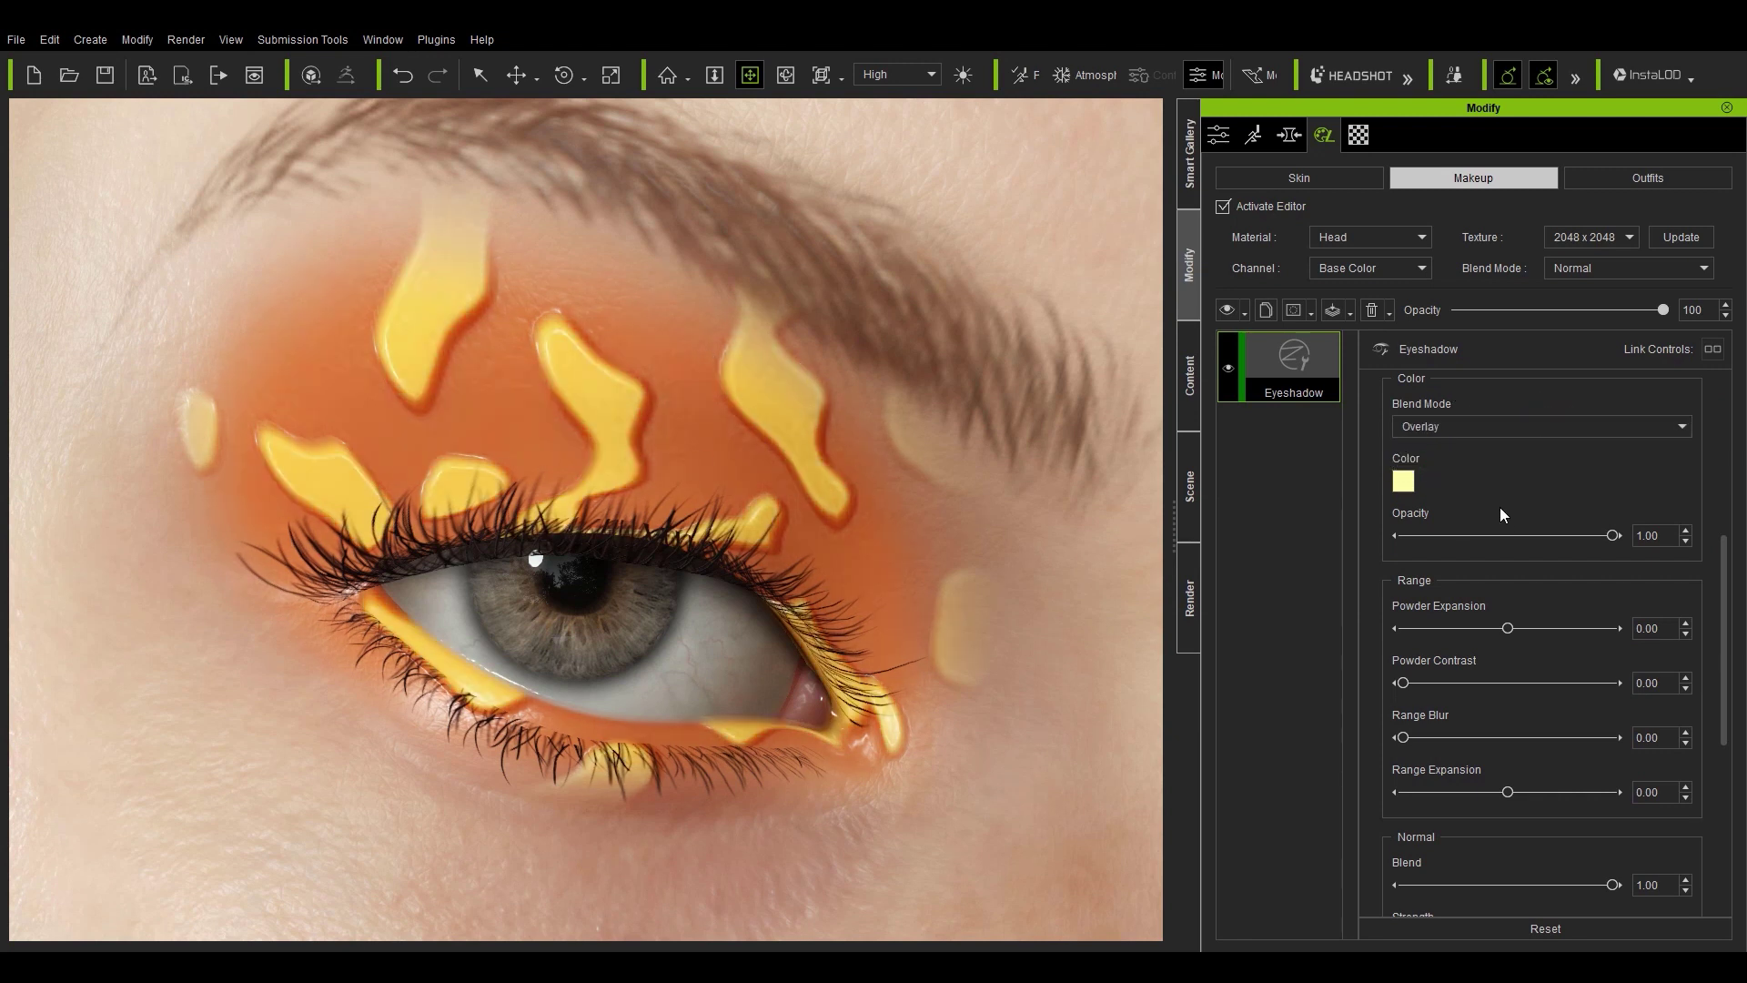
left_click(1492, 426)
left_click(1439, 439)
- Set the Powder's range values to powder expansion -0.05, powder contrast 0.38, range blur 1.44 and range expansion -0.52
scroll(1406, 453, "down", 5)
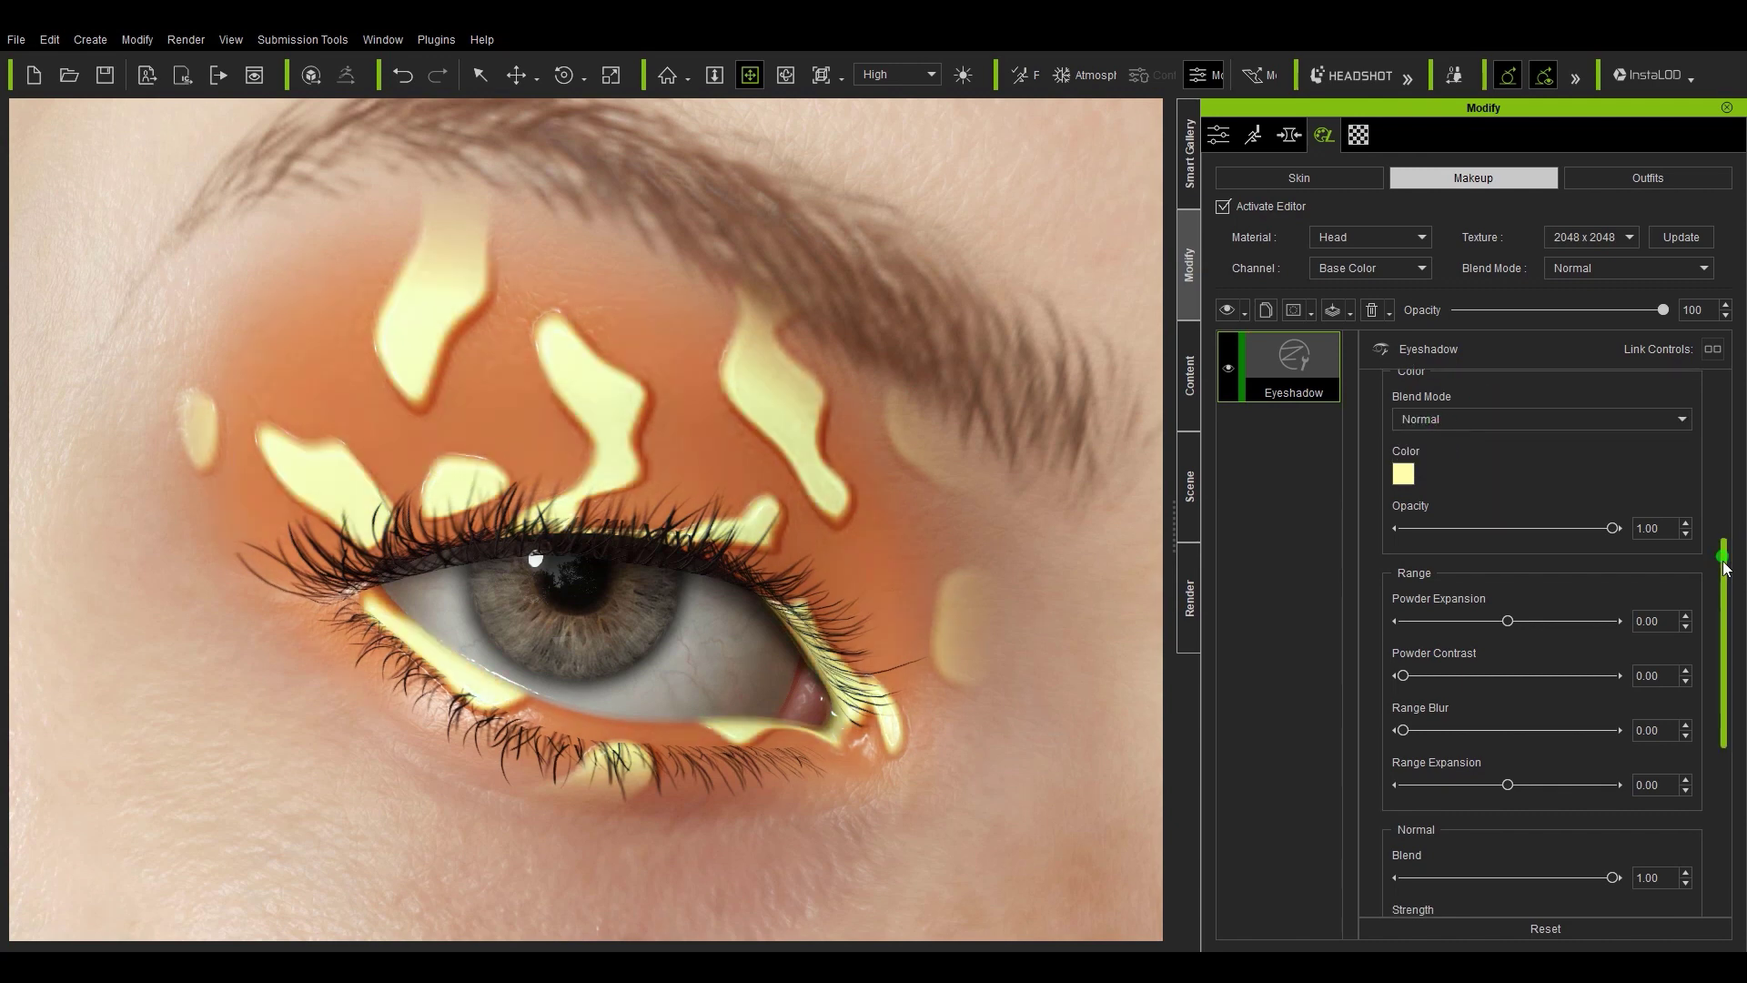
mouse_move(1508, 438)
left_mouse_down()
mouse_move(1613, 450)
mouse_move(1404, 440)
mouse_move(1502, 440)
left_mouse_up()
left_click_drag(1406, 493, 1482, 493)
left_click_drag(1411, 549, 1464, 546)
left_click_drag(1508, 602, 1454, 602)
- Set the Powder's normal blend to 0.65, normal strength and roughness to 0.00 and metallic to 1.00, toggling Glow on and back off
left_click_drag(1613, 694, 1539, 695)
mouse_move(1473, 750)
left_mouse_down()
mouse_move(1363, 661)
mouse_move(1487, 737)
left_mouse_up()
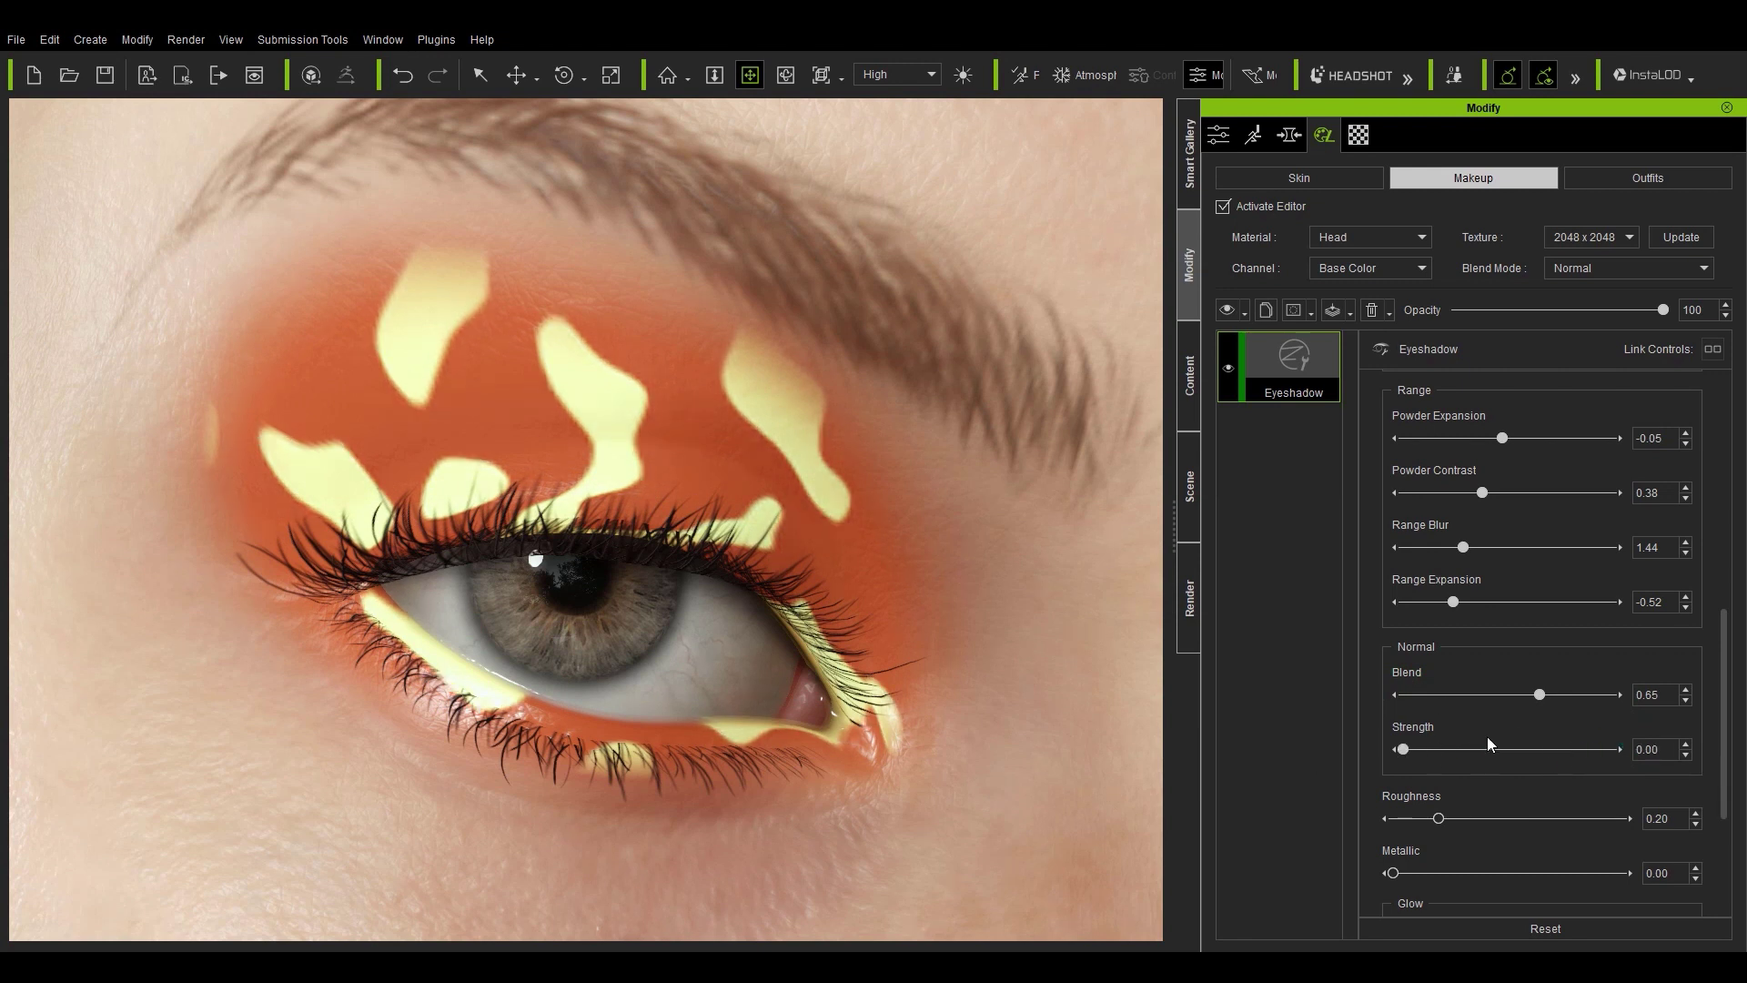
scroll(1493, 760, "down", 3)
left_click_drag(1438, 604, 1706, 626)
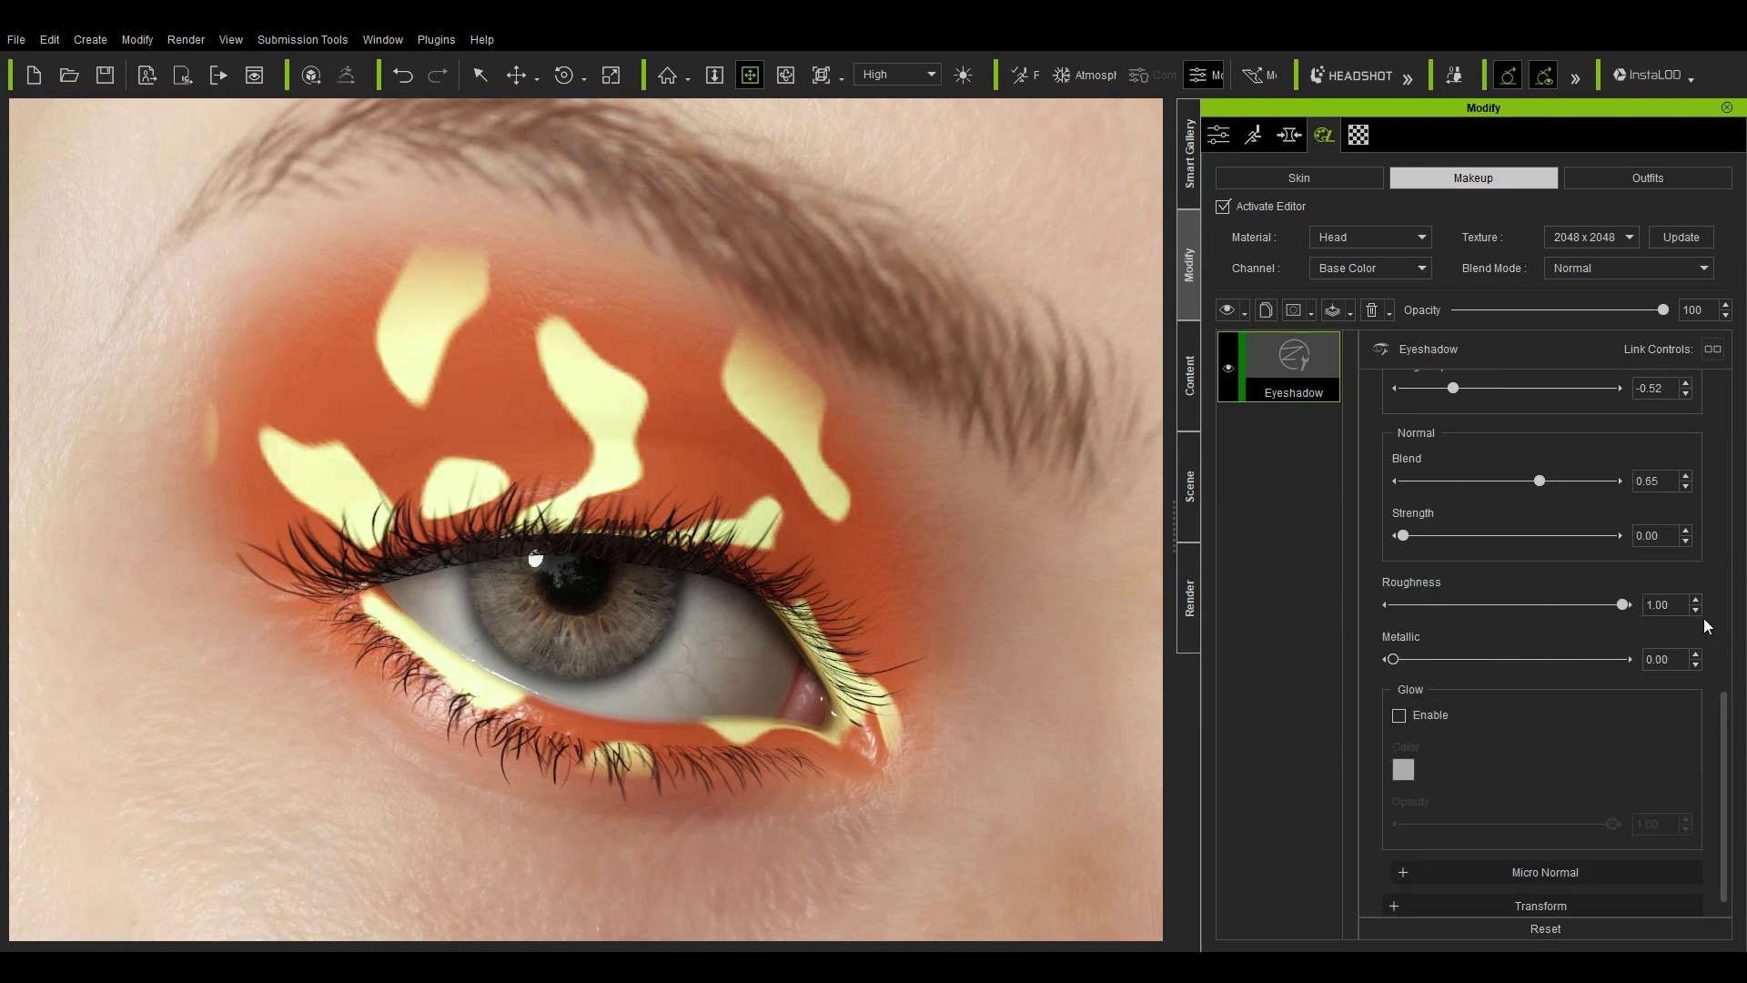
left_click_drag(1394, 659, 1328, 592)
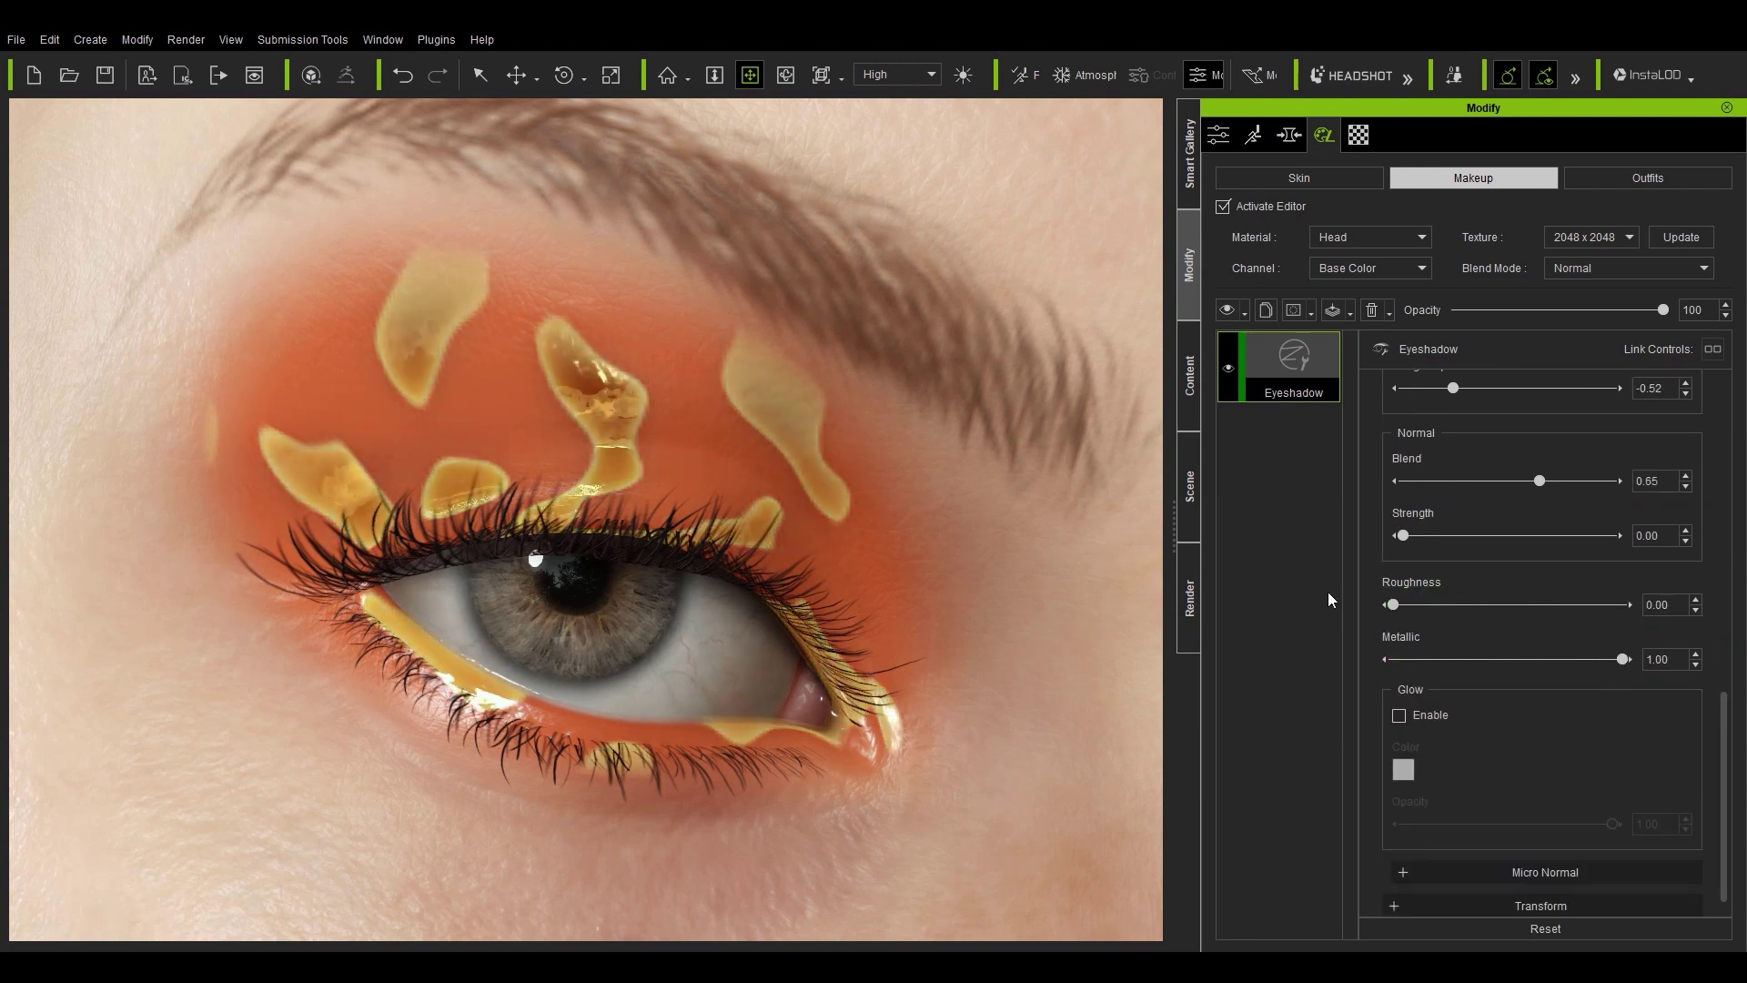
left_click(1400, 715)
left_click(1404, 715)
- Slightly reduce the Powder pattern's transform scale and shift its X and Y offsets
left_click(1541, 905)
left_click_drag(1723, 718, 1723, 789)
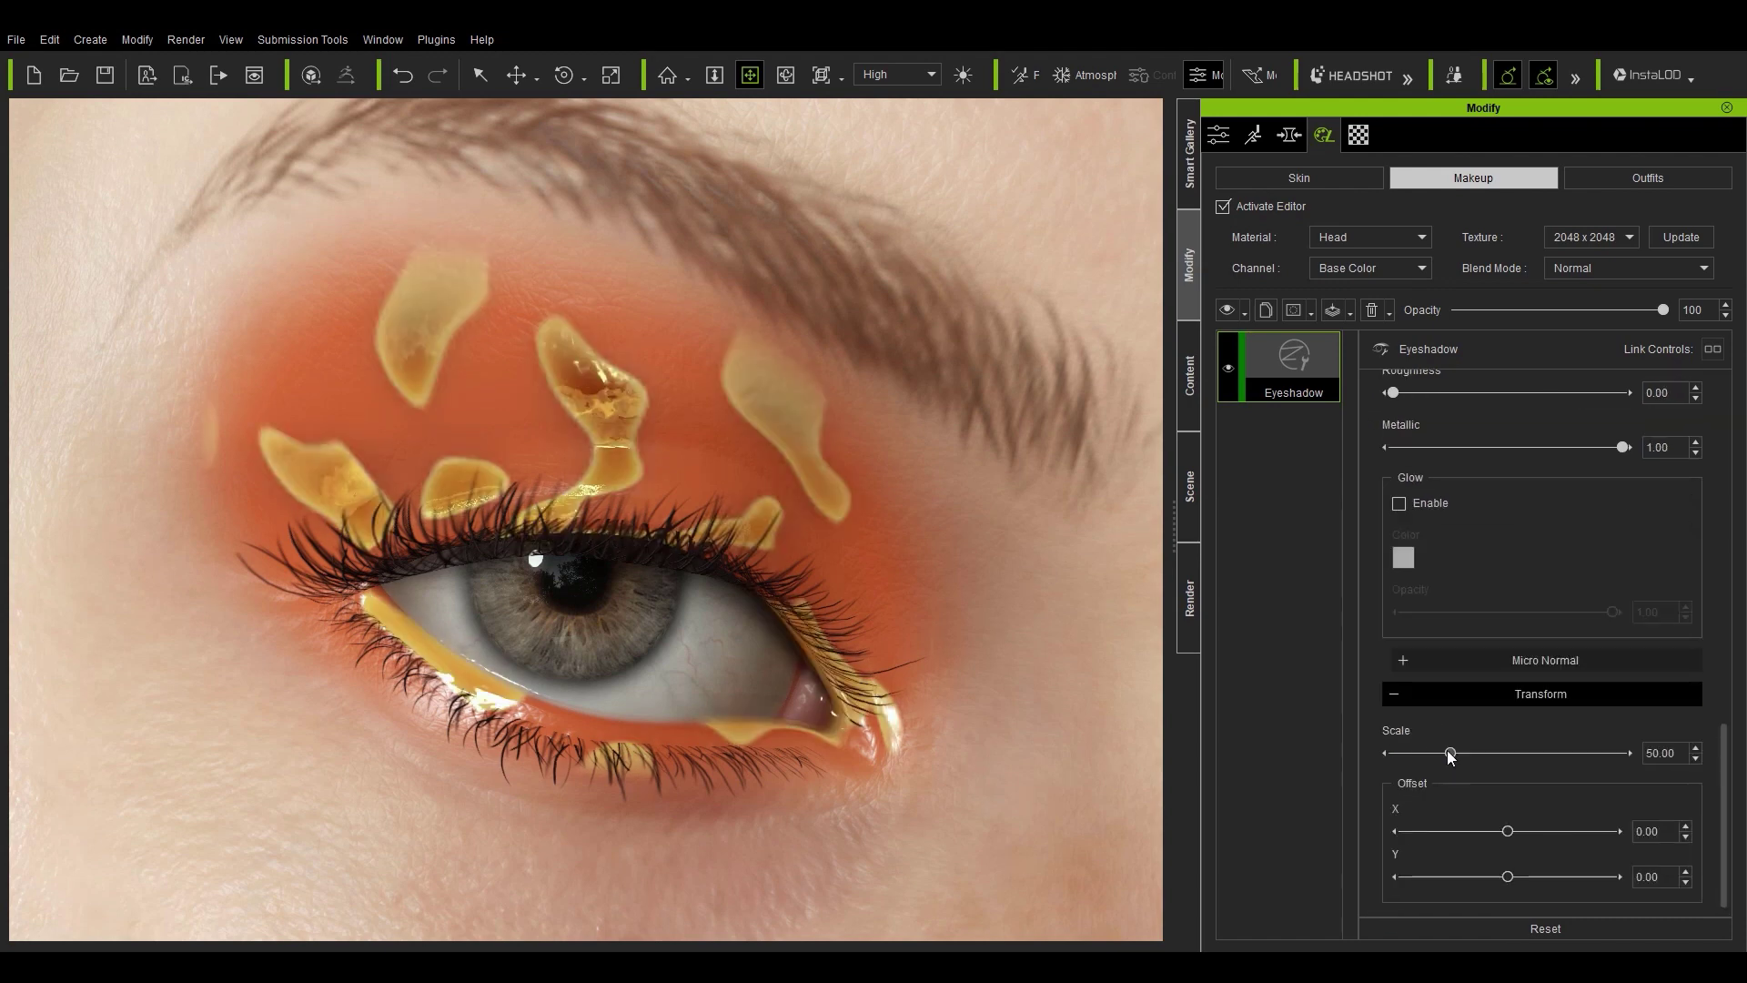
mouse_move(1449, 753)
left_mouse_down()
mouse_move(1478, 752)
mouse_move(1438, 752)
left_mouse_up()
left_click_drag(1507, 831, 1492, 876)
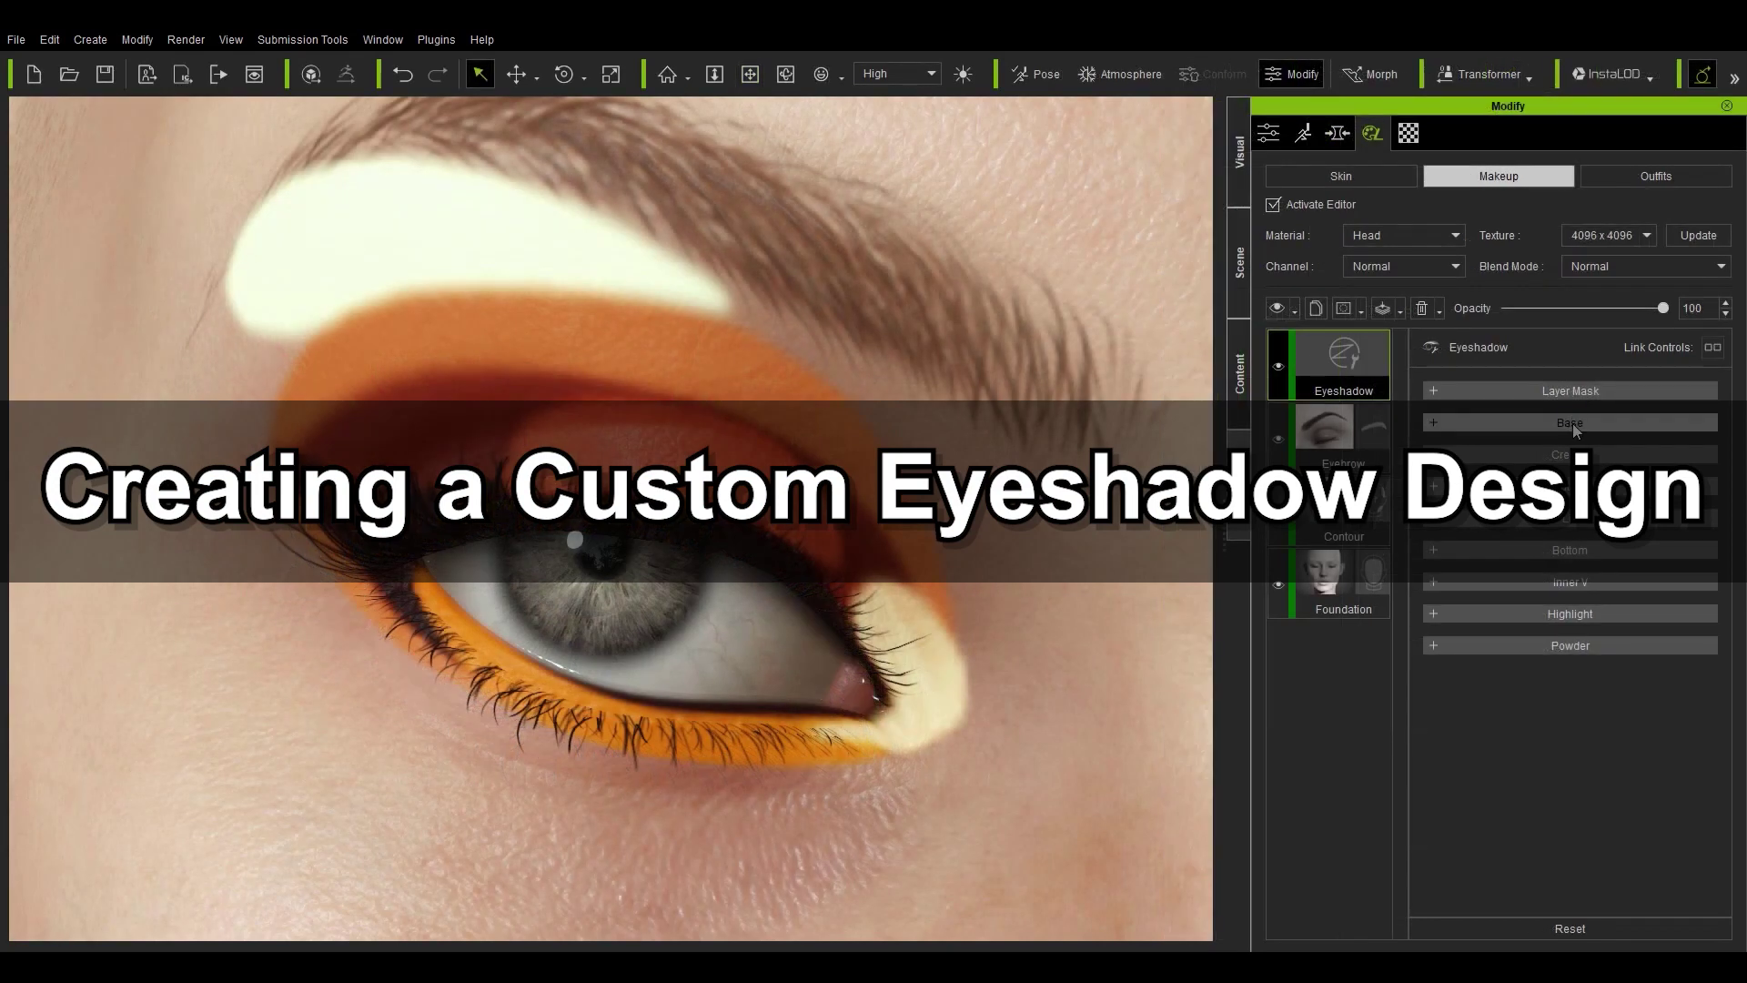
- Load S1B_LargeUpper.jpg from the Eyeshadow 1_Base folder as the Base region's texture
left_click(1572, 423)
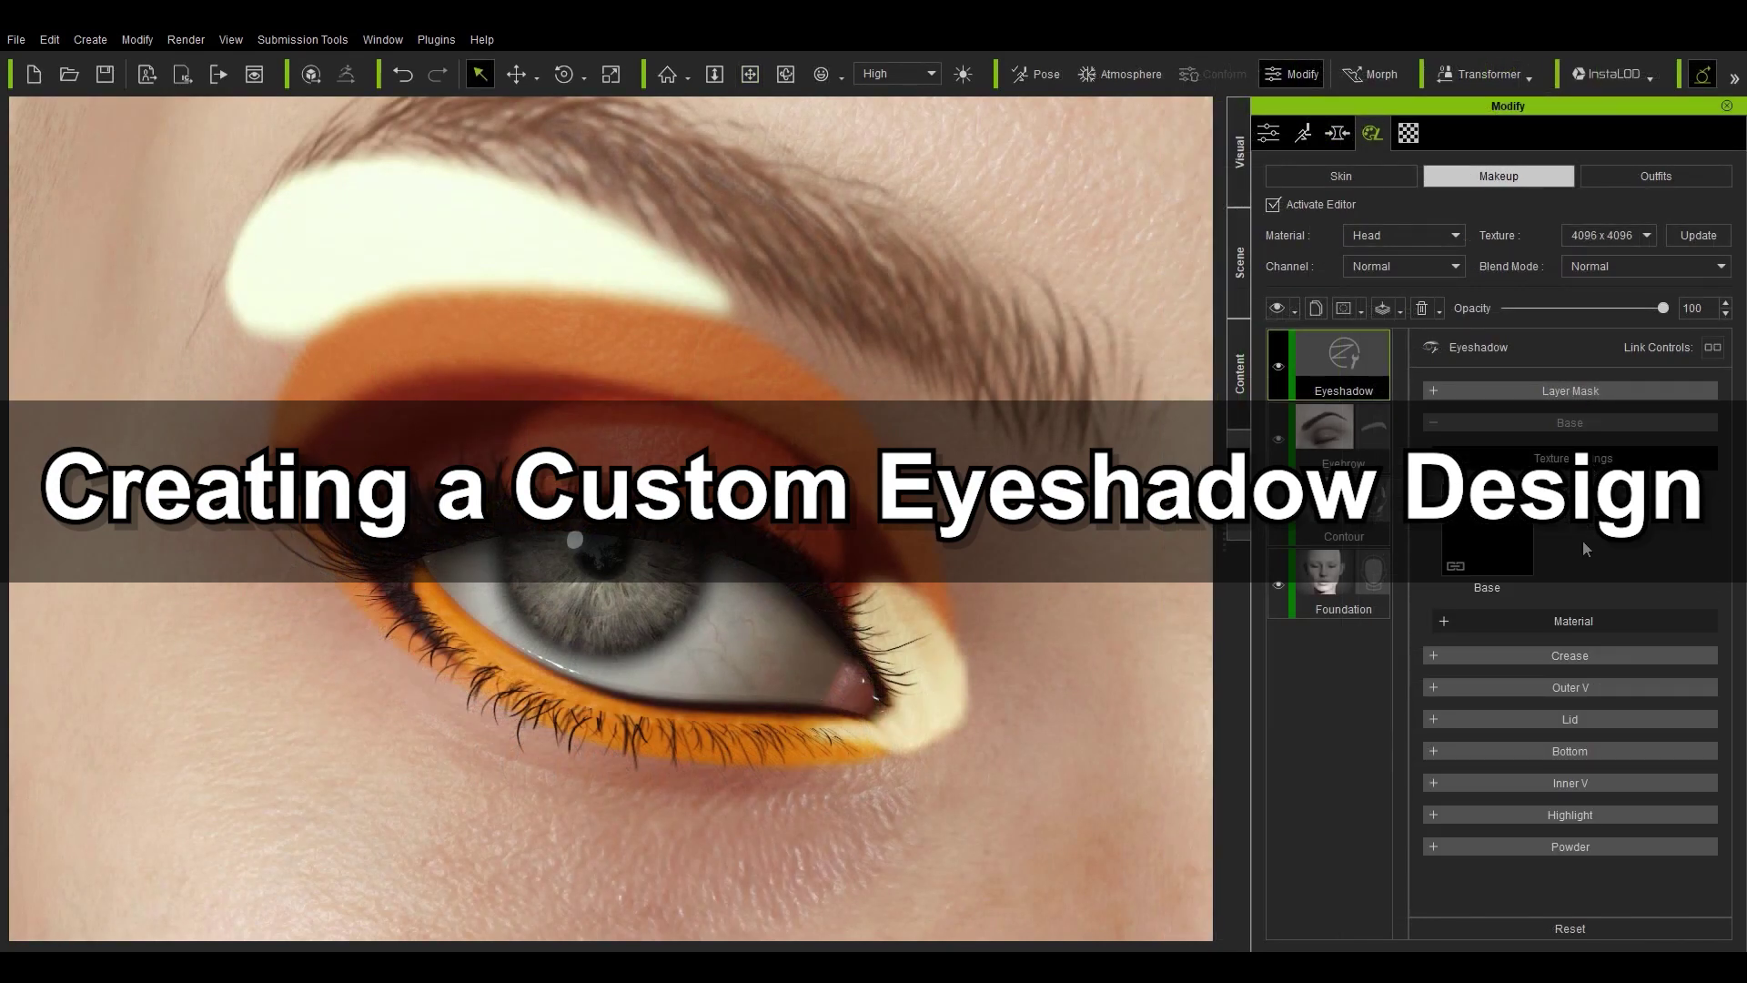
left_click(1509, 550)
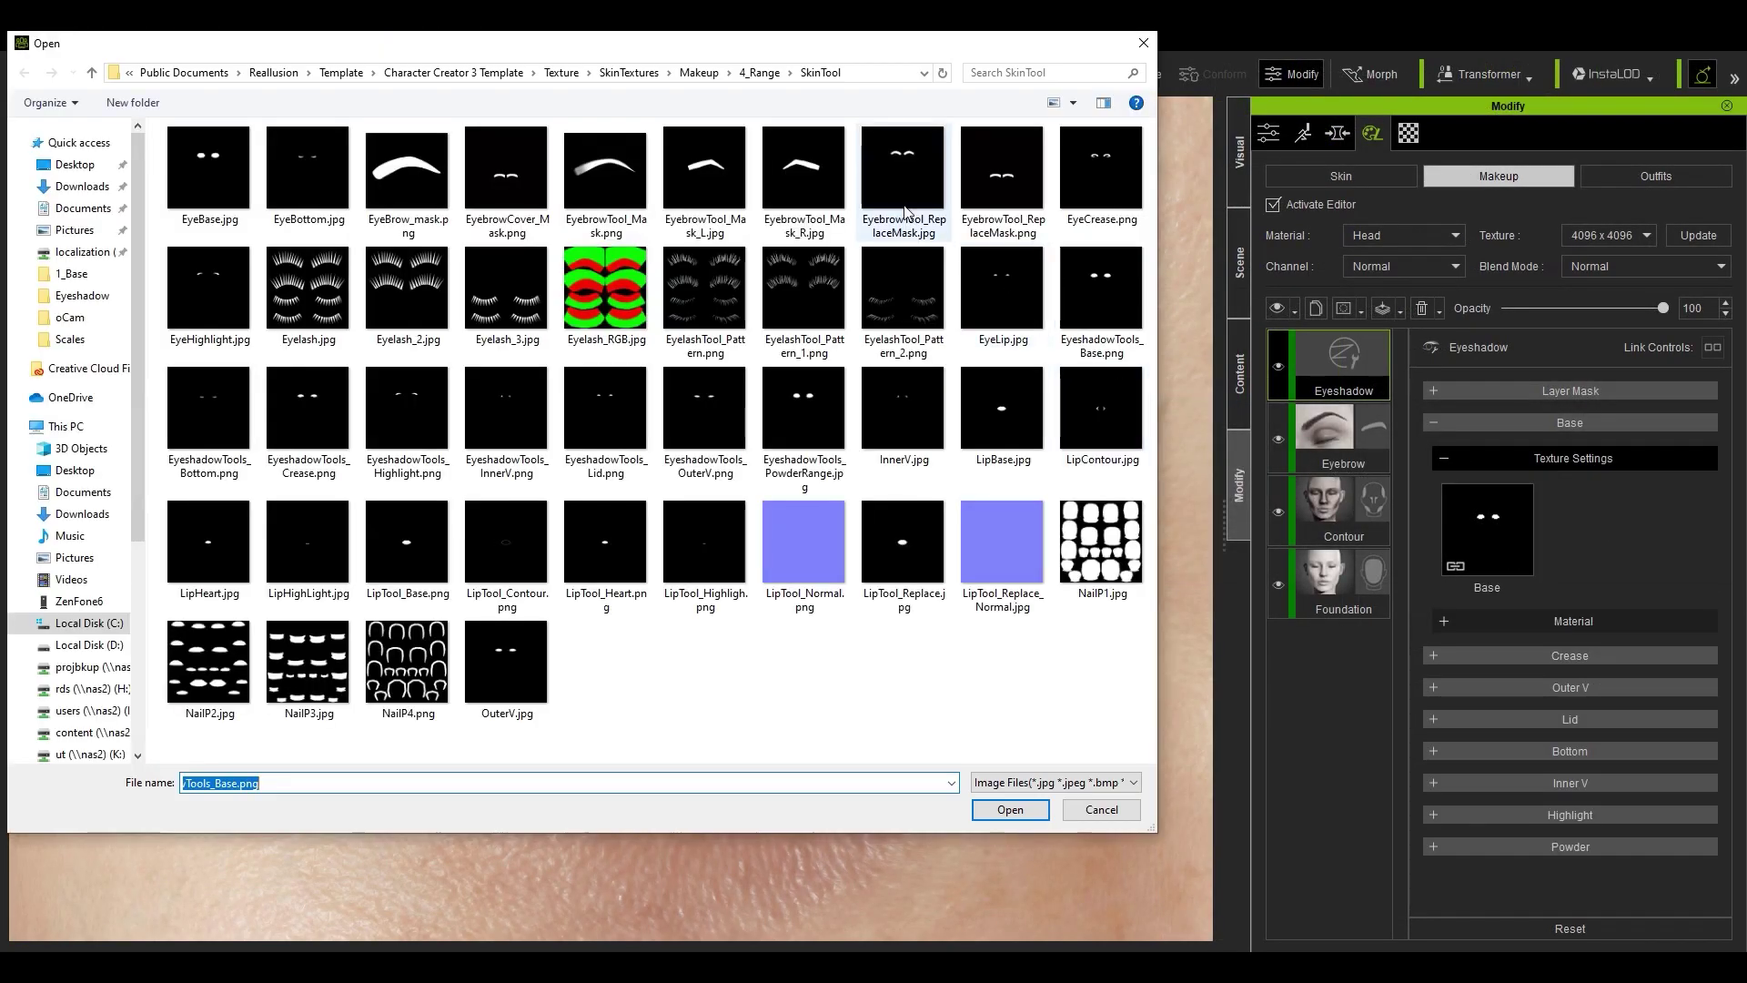
left_click(760, 71)
double_click(306, 248)
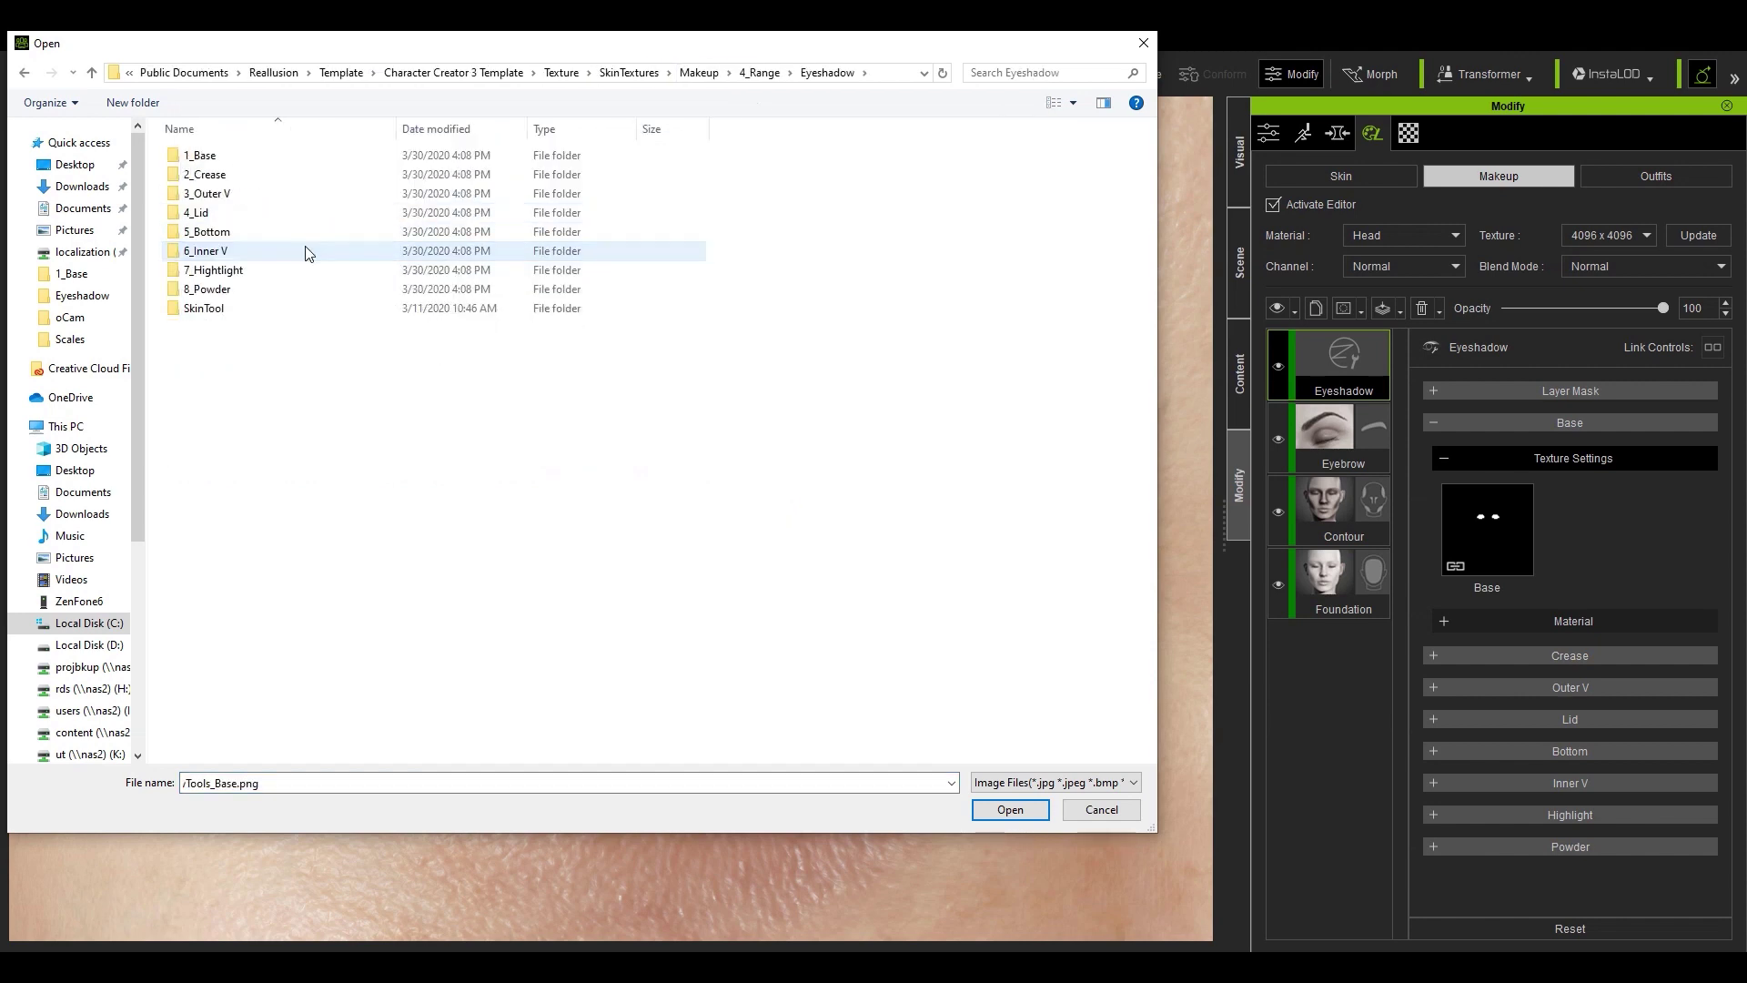
double_click(273, 156)
left_click(446, 303)
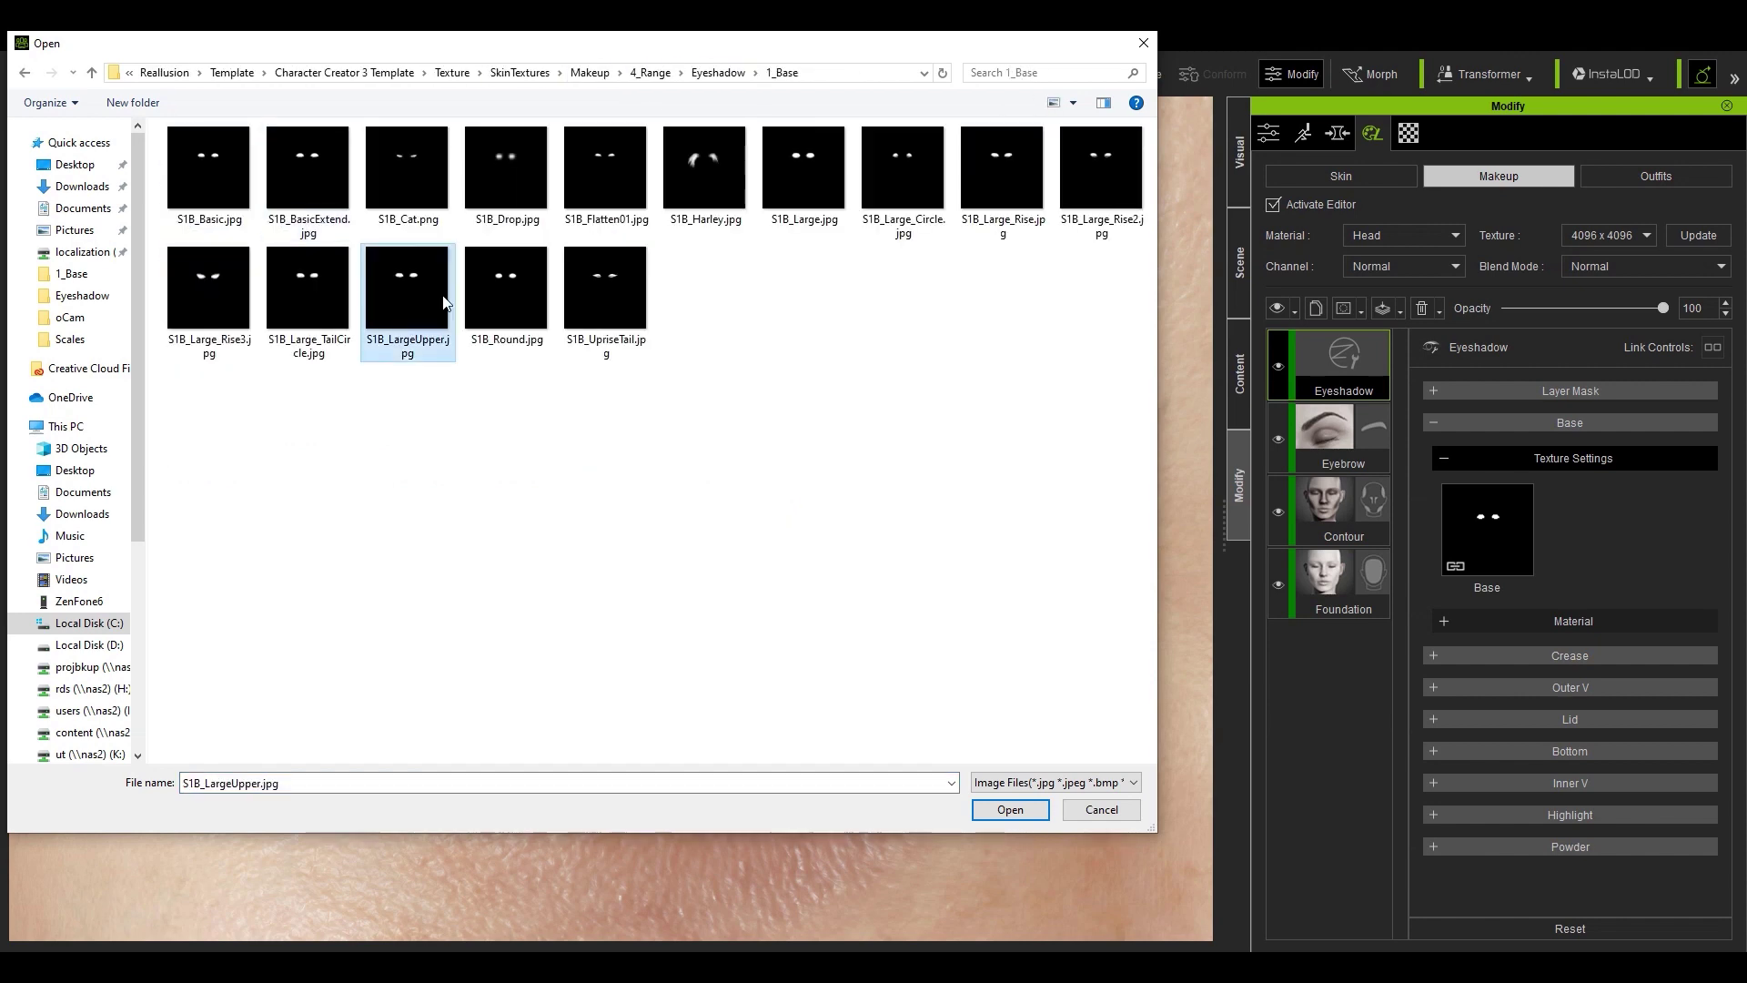
left_click(1042, 804)
- Change the Base region's material color to light blue
left_click(1620, 620)
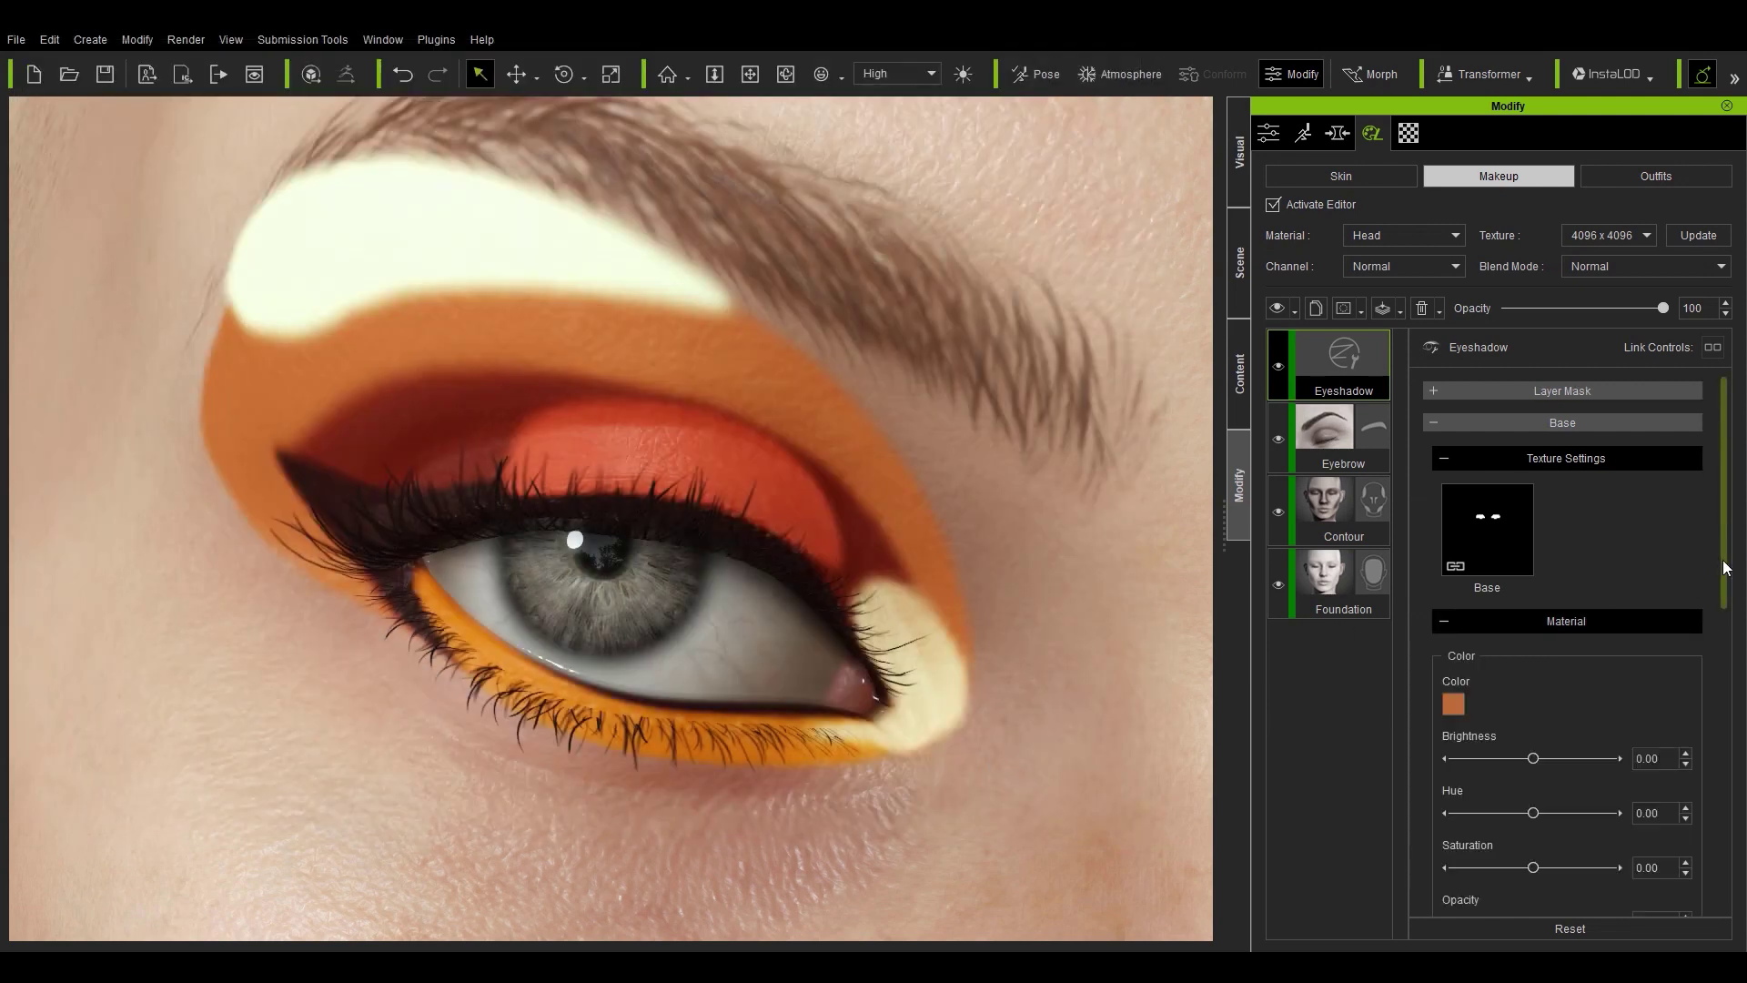
left_click_drag(1722, 570, 1723, 666)
left_click(1454, 475)
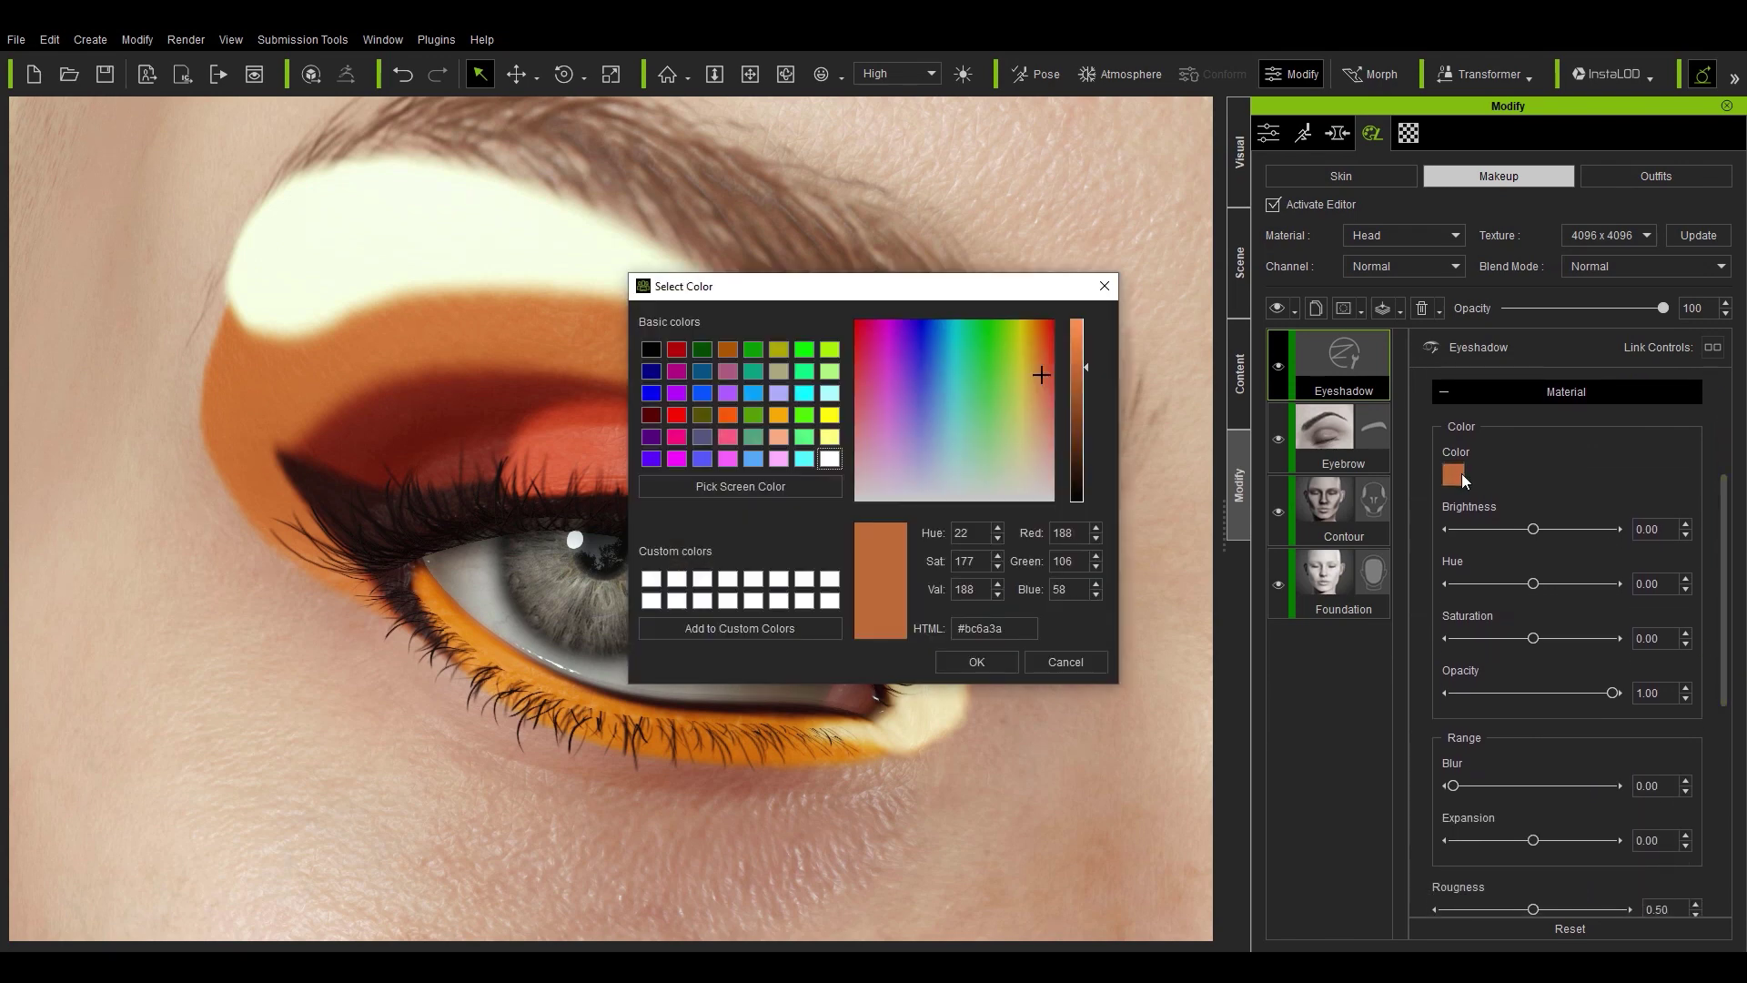
left_click(948, 446)
left_click_drag(948, 451, 948, 469)
left_click(976, 661)
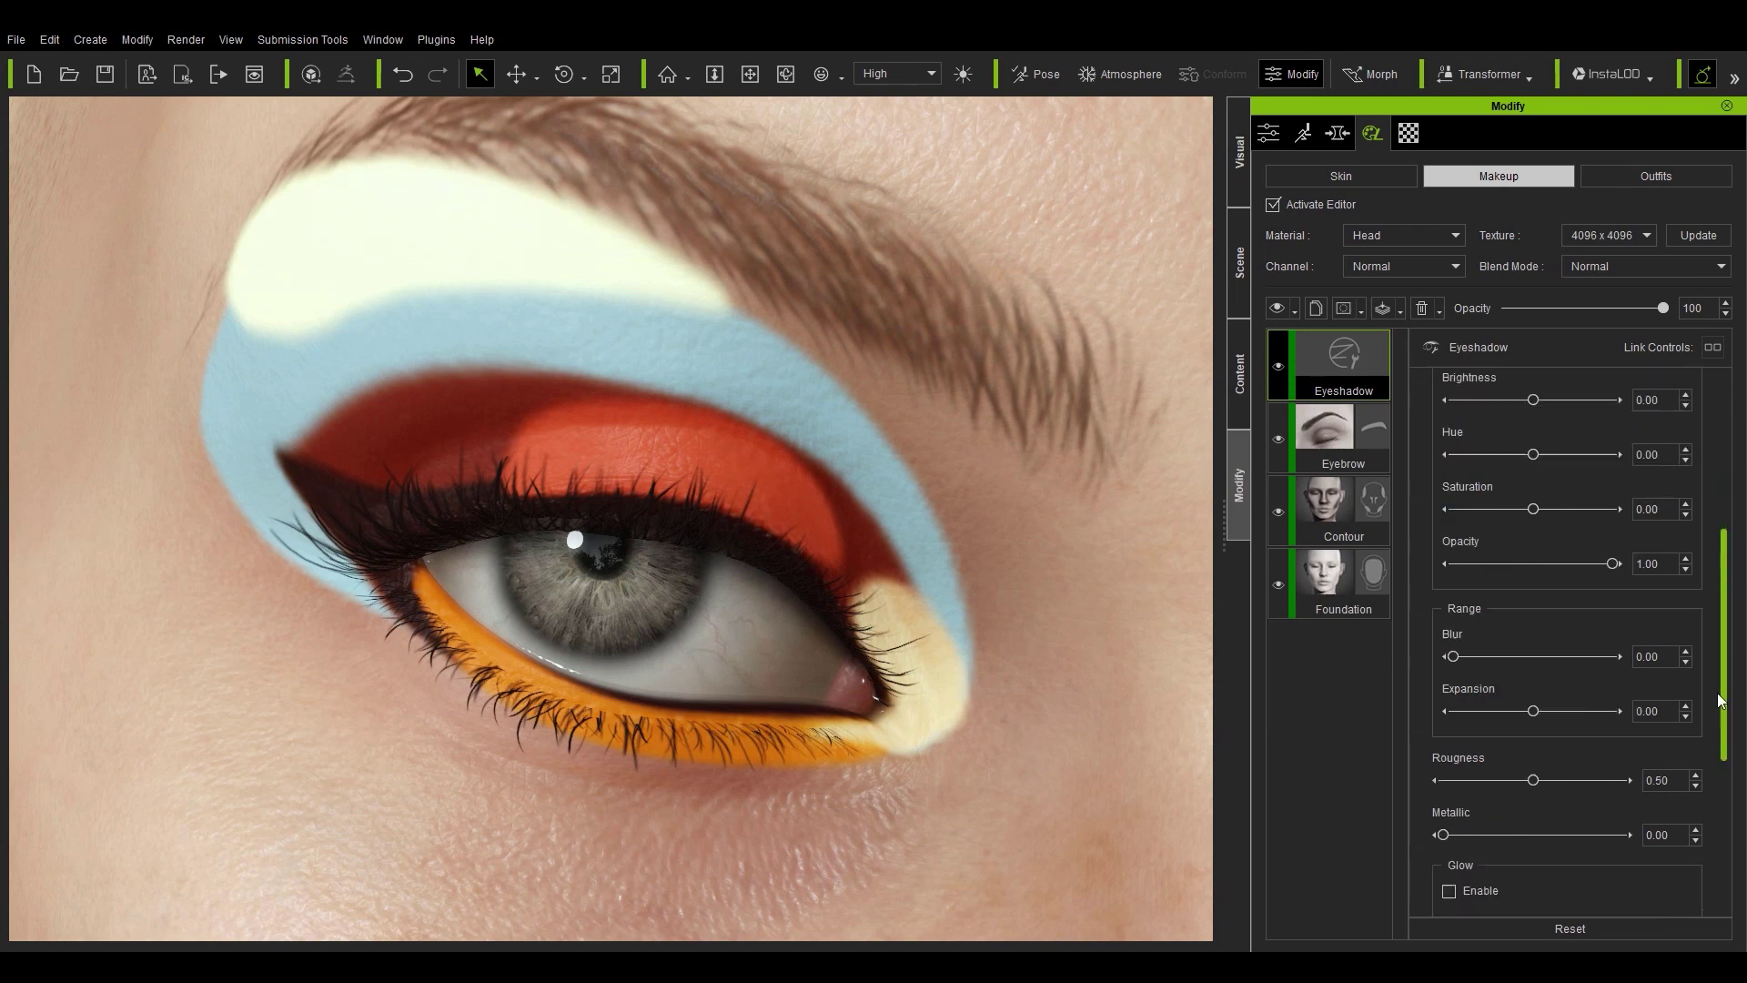
- Set the Base region's range blur to 5.00 and its metallic value to 0.34
scroll(1554, 702, "down", 3)
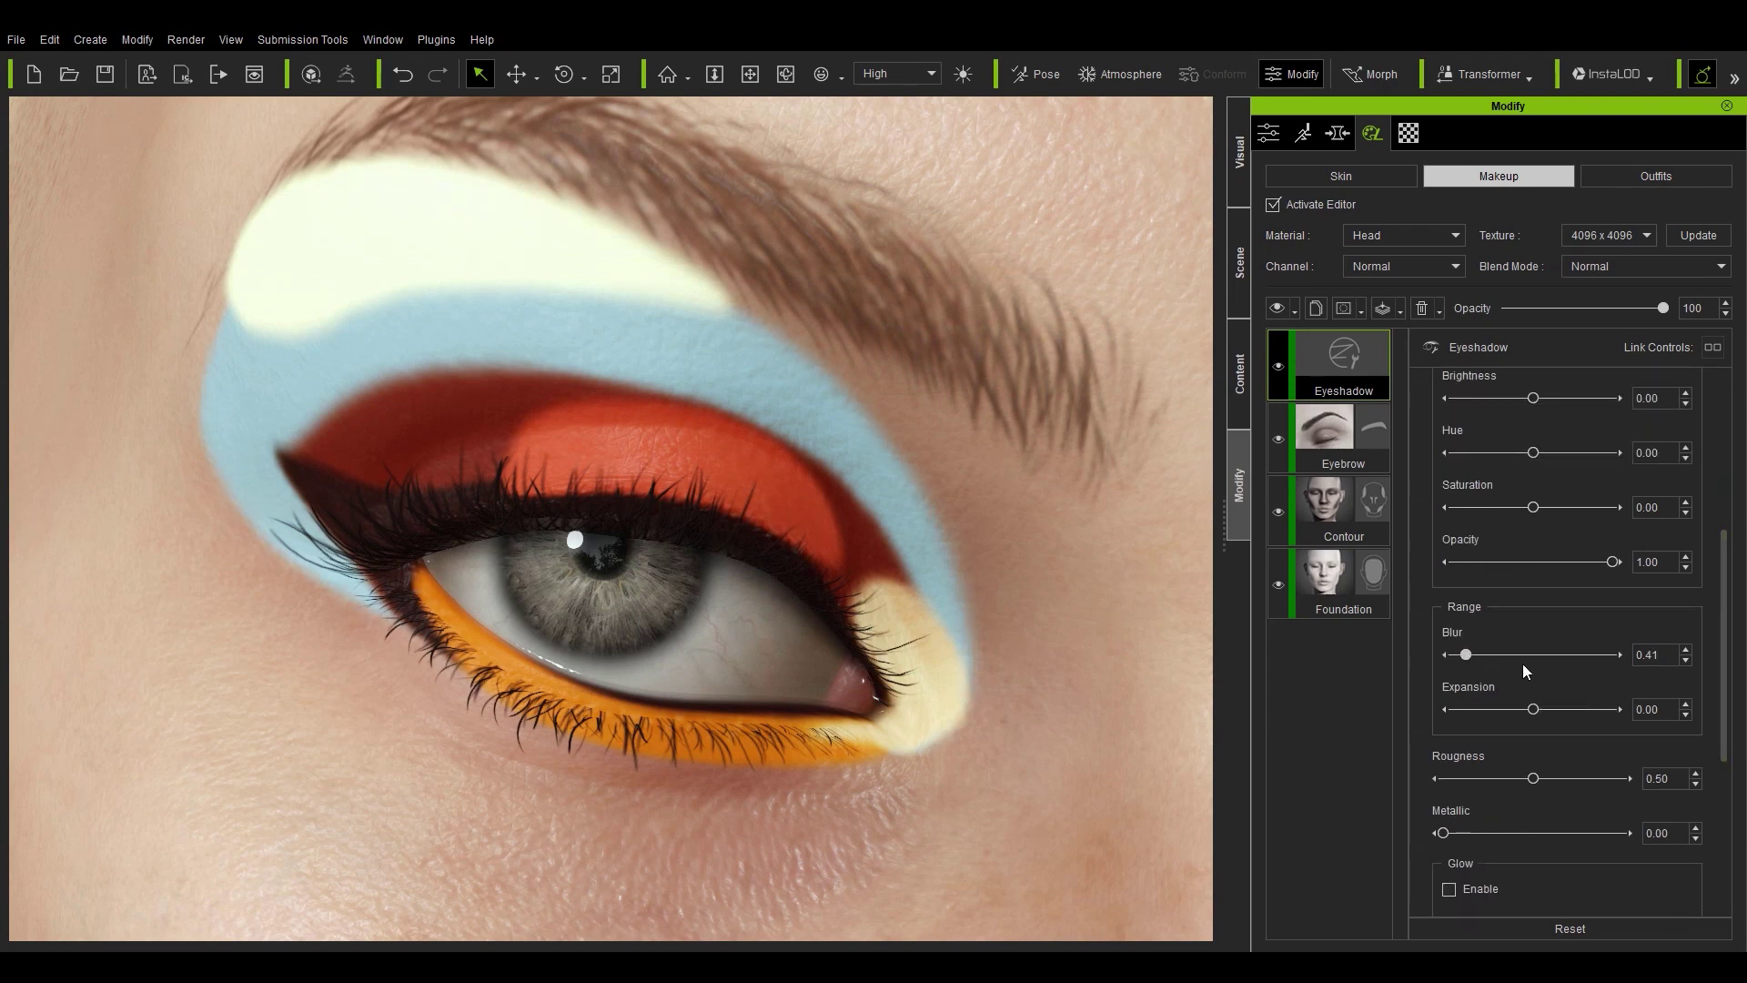
left_click_drag(1465, 655, 1641, 669)
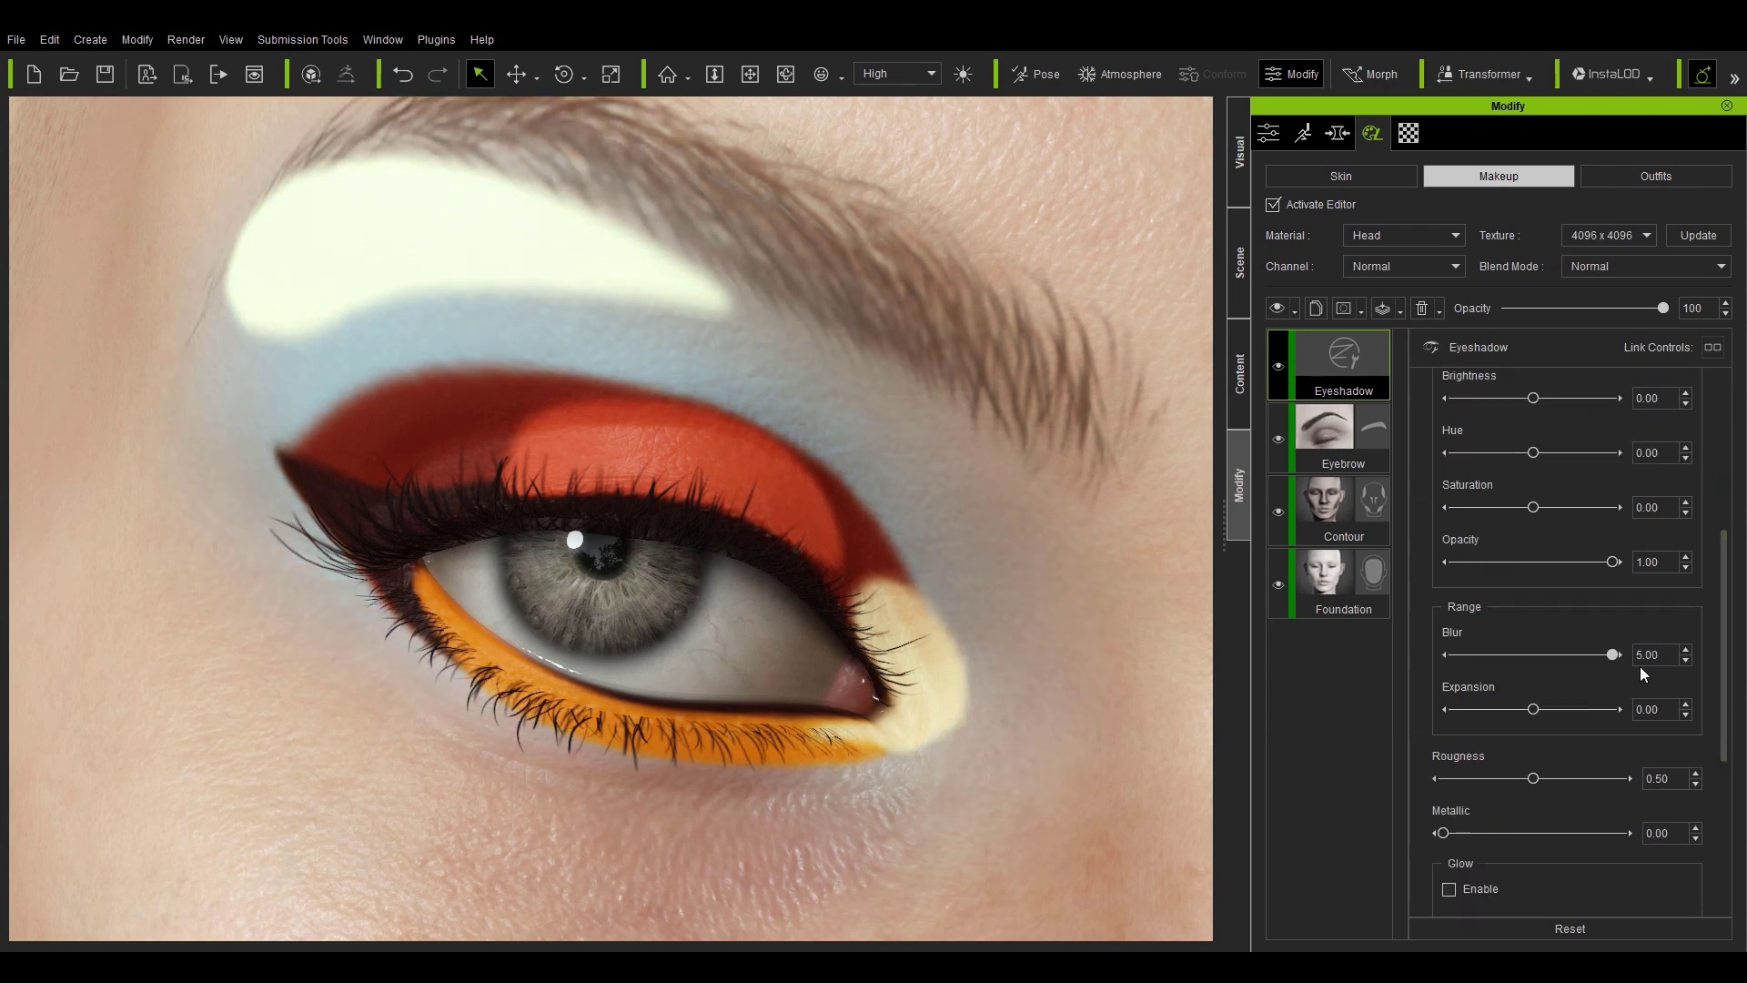
scroll(1734, 657, "down", 2)
left_click_drag(1444, 715, 1504, 716)
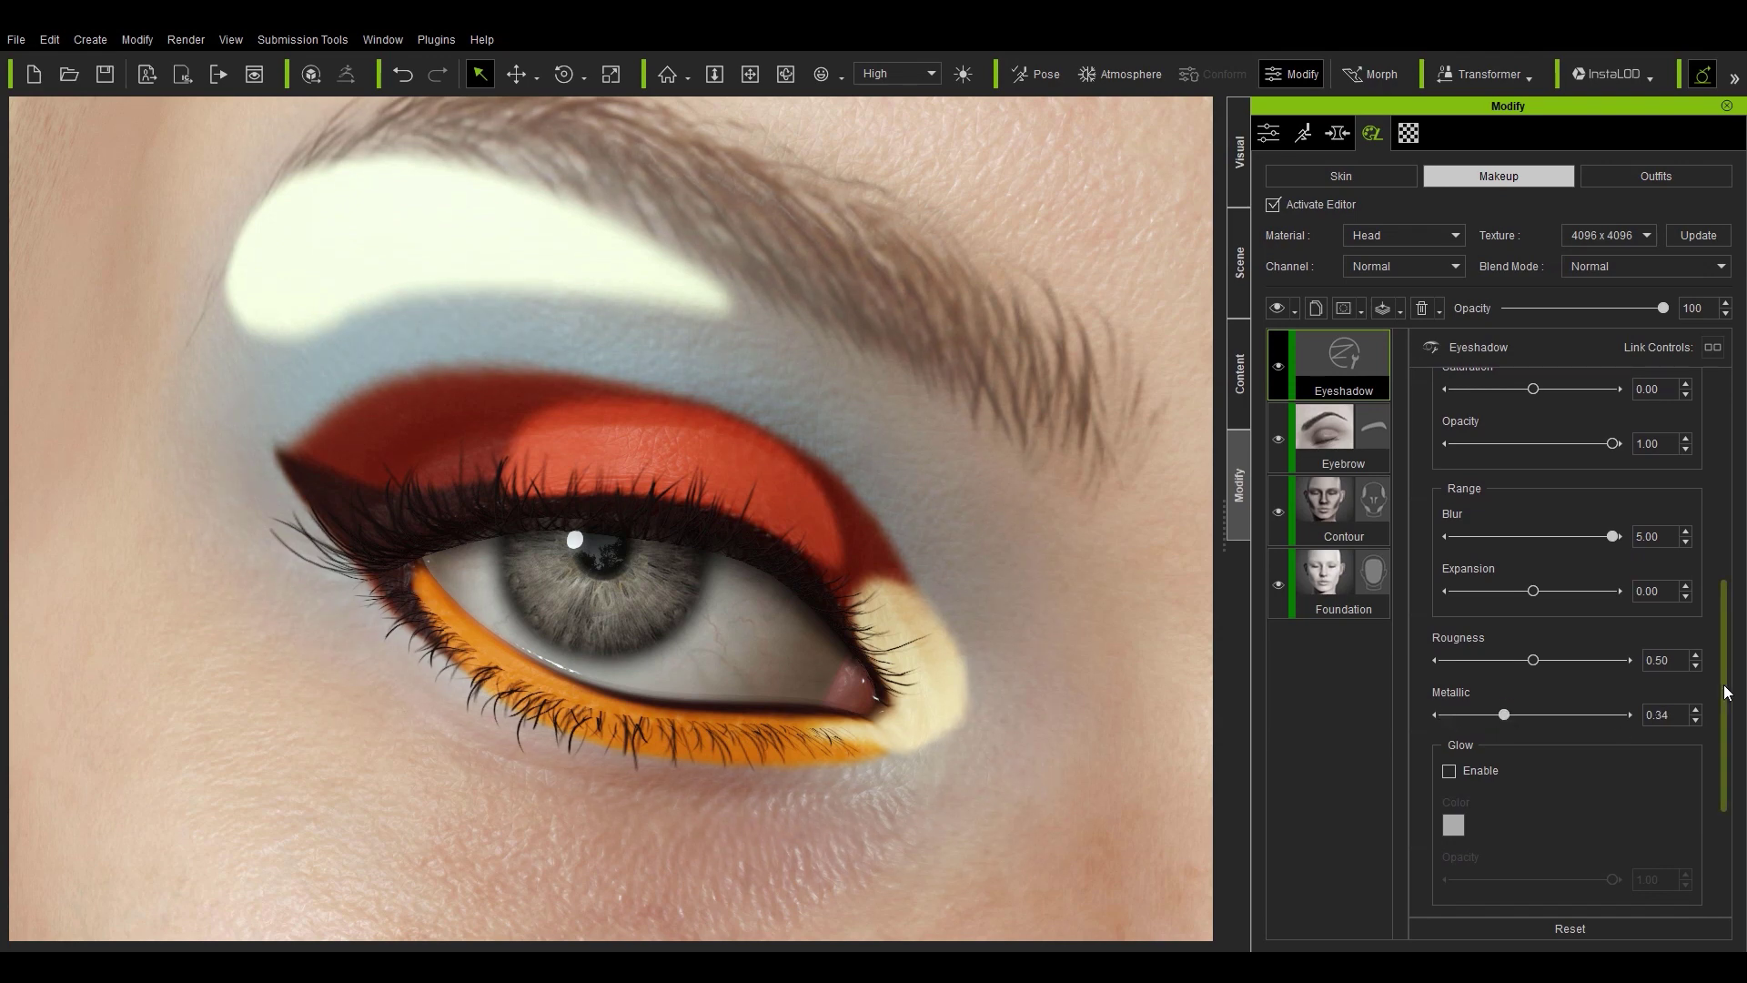
- Load a larger crease shape from the Eyeshadow 2_Crease folder as the Crease region's texture
left_click_drag(1727, 692, 1734, 781)
left_click(1647, 702)
scroll(1565, 460, "down", 5)
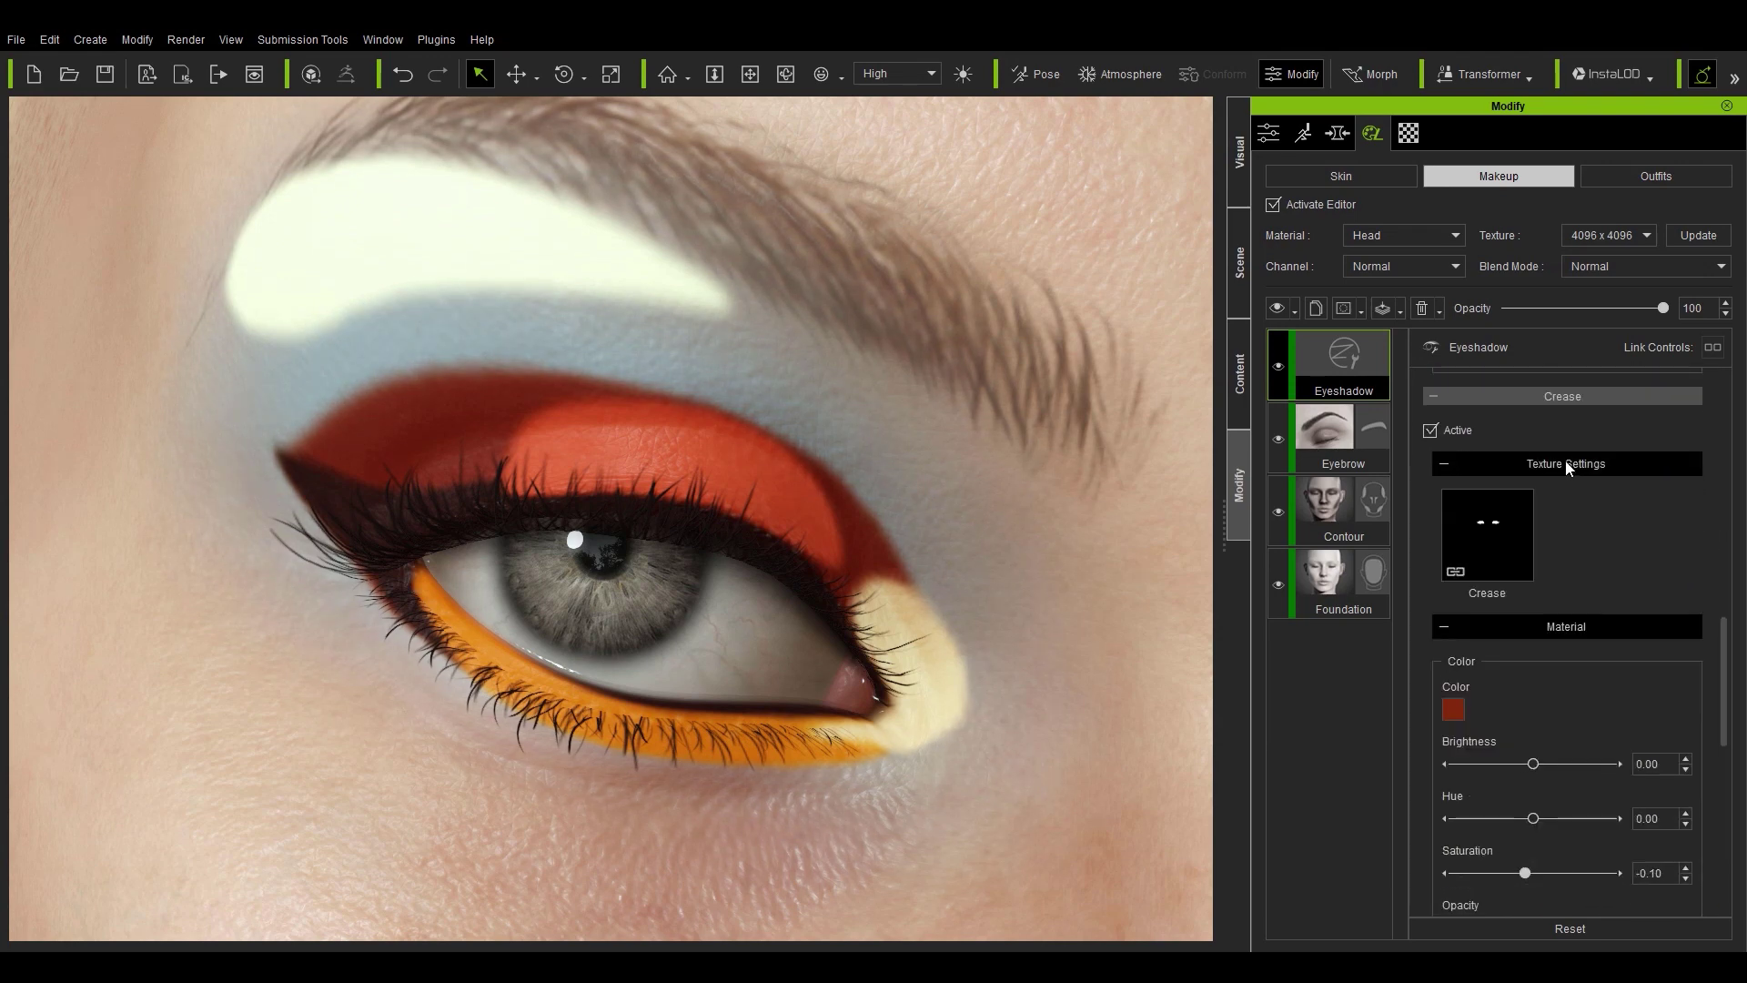
left_click(1513, 557)
left_click(764, 80)
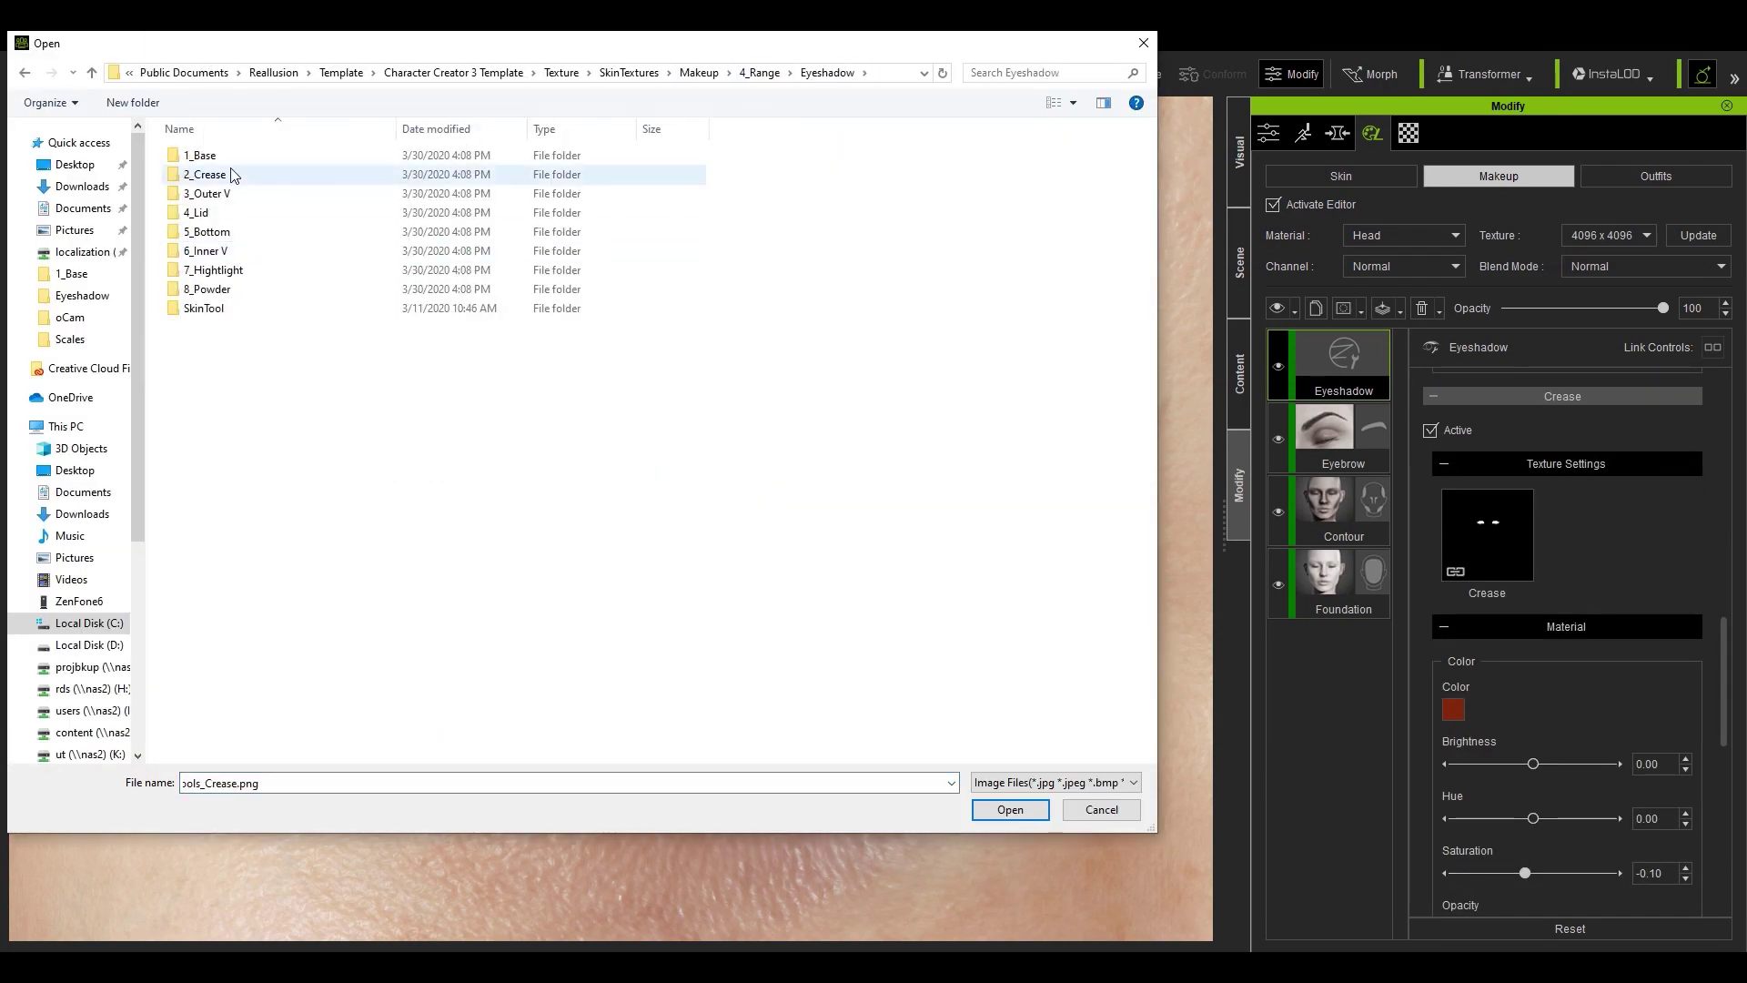
double_click(232, 175)
left_click(897, 175)
left_click(1010, 809)
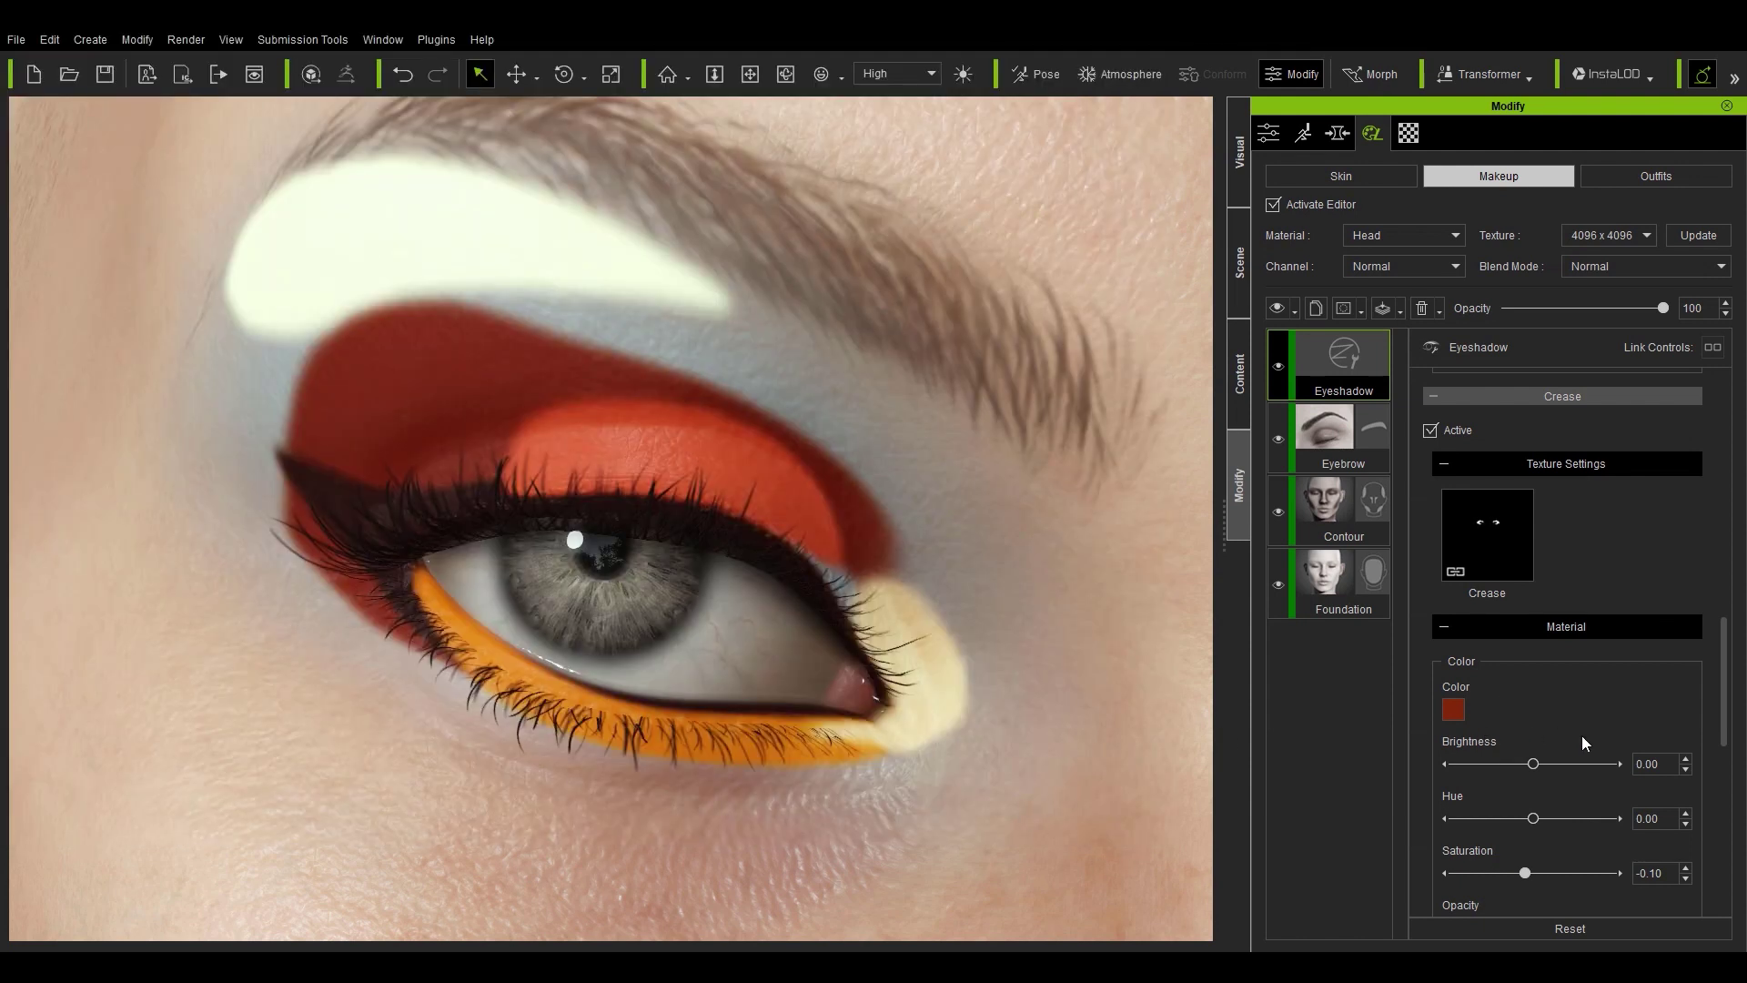
- Change the Crease region's material color to a muted teal blue
left_click(1455, 713)
left_click(948, 400)
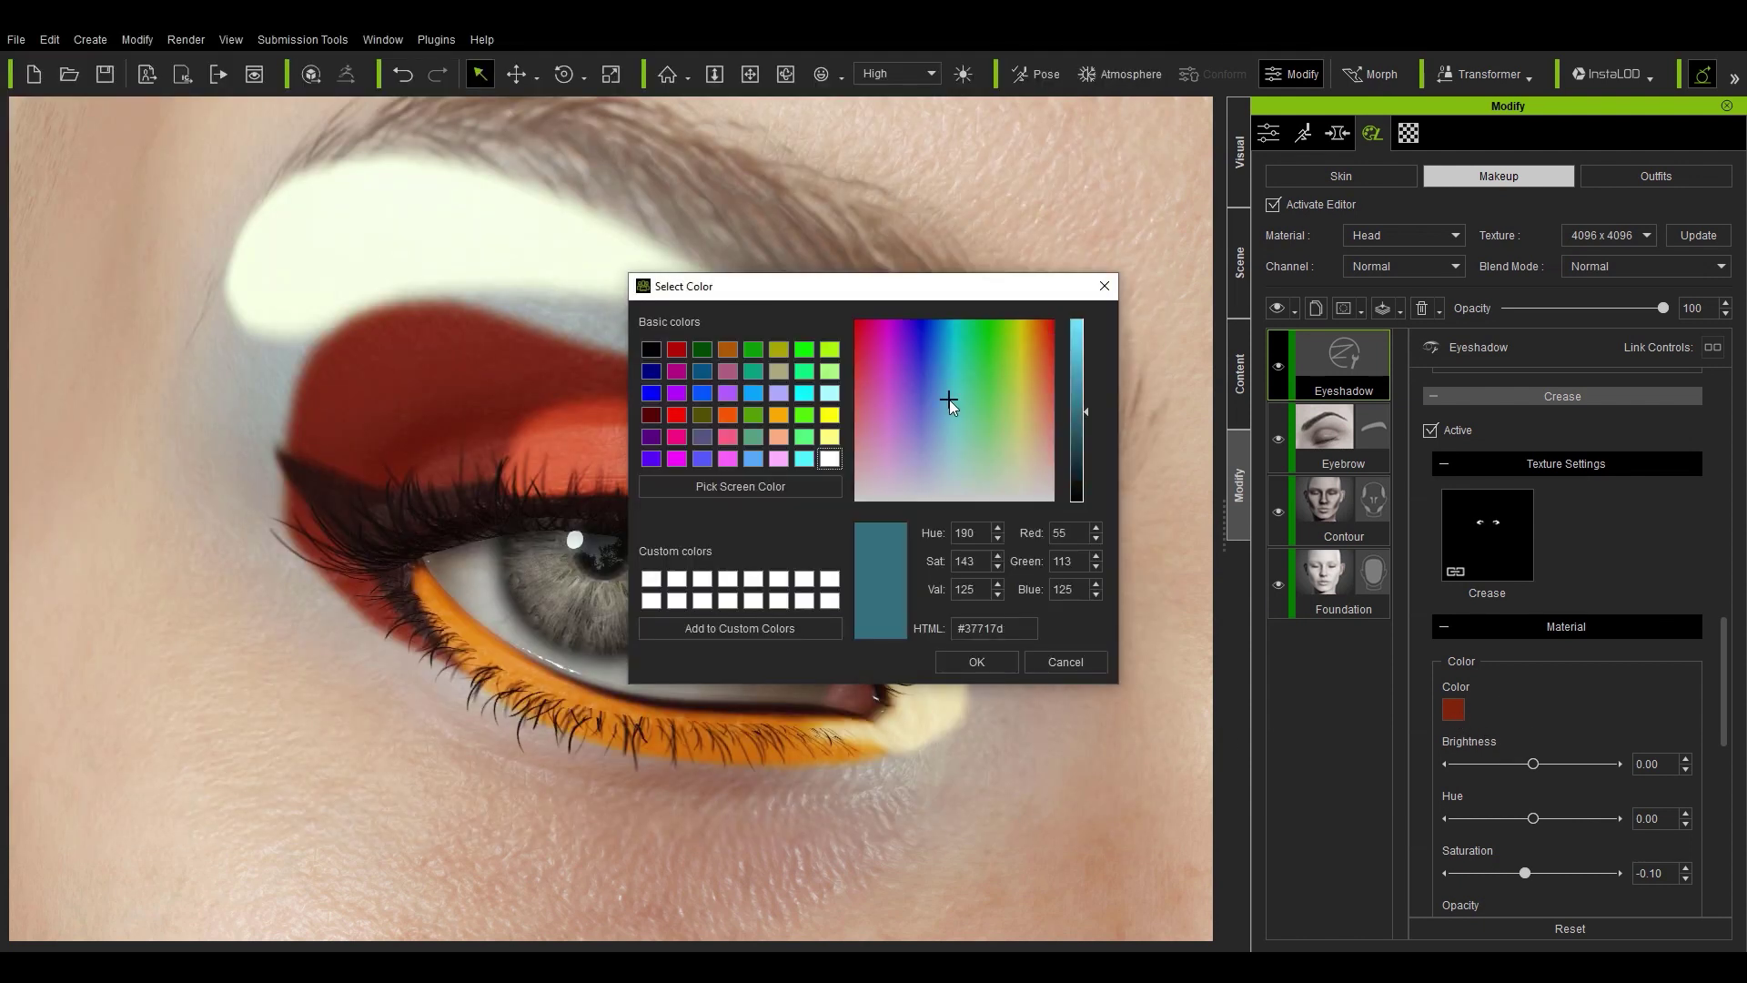
left_click(1089, 422)
left_click(967, 663)
- Set the Crease region's range blur to 2.11 and its metallic value to 0.50
scroll(1456, 737, "down", 5)
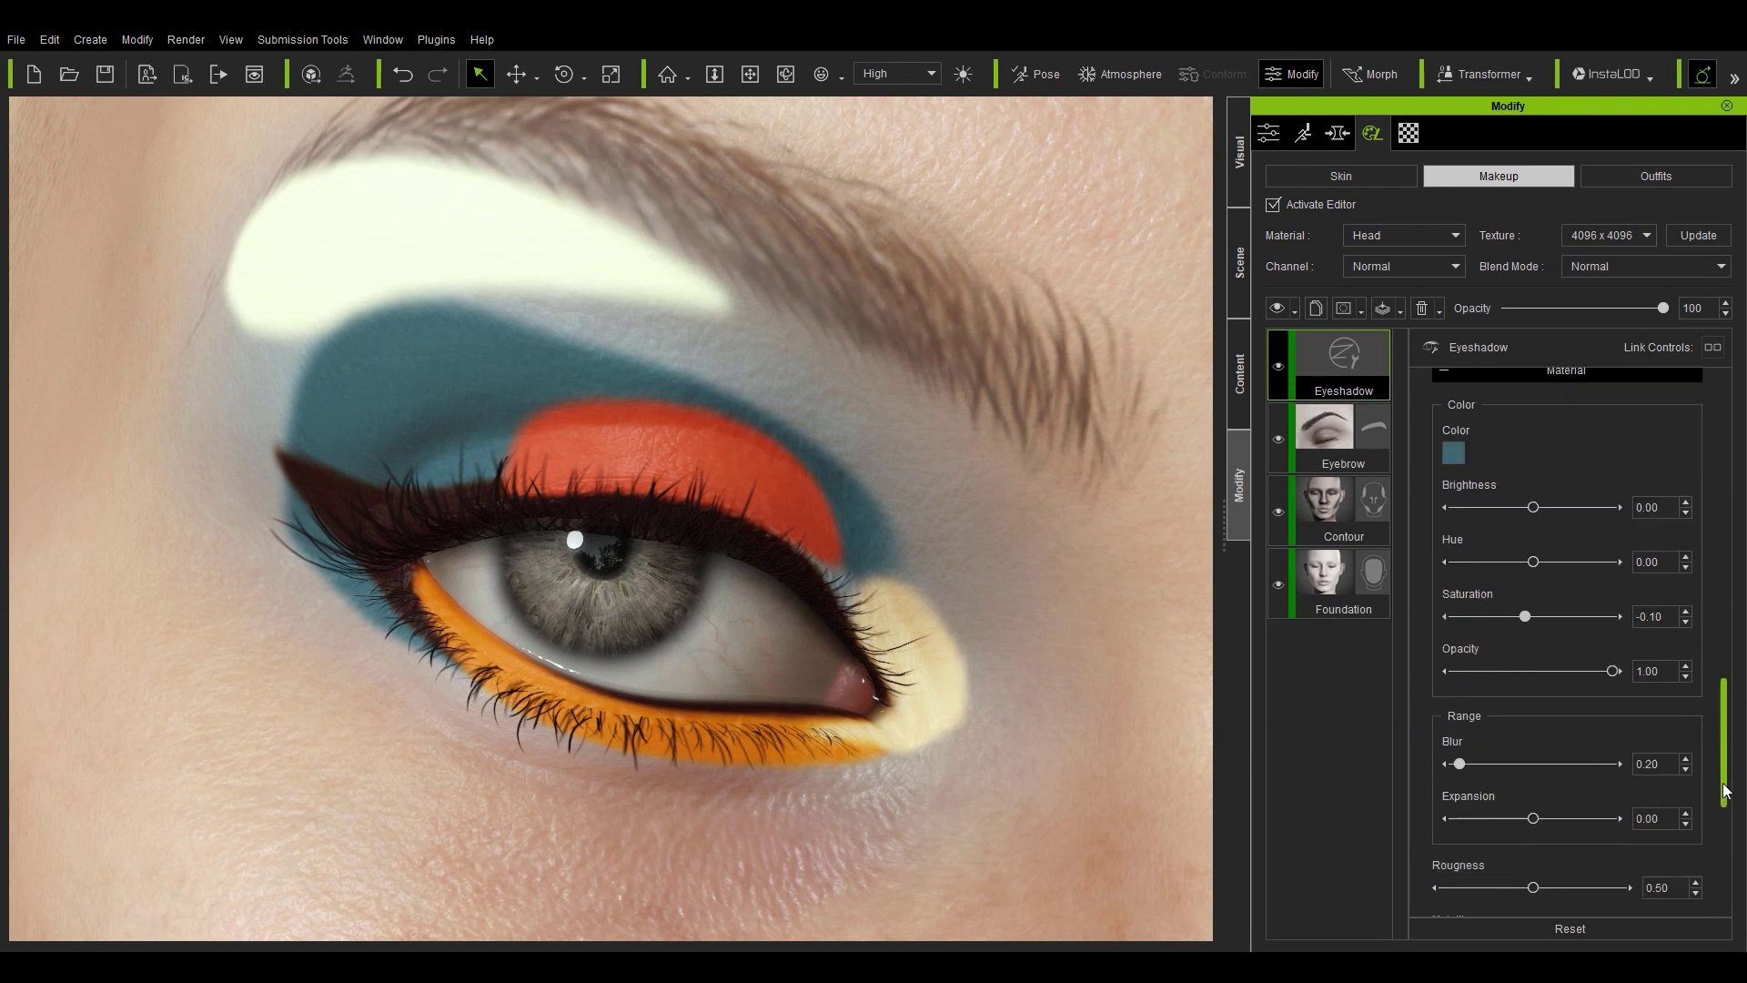
mouse_move(1538, 696)
left_mouse_down()
mouse_move(1576, 697)
mouse_move(1522, 692)
left_mouse_up()
left_click_drag(1447, 874, 1533, 874)
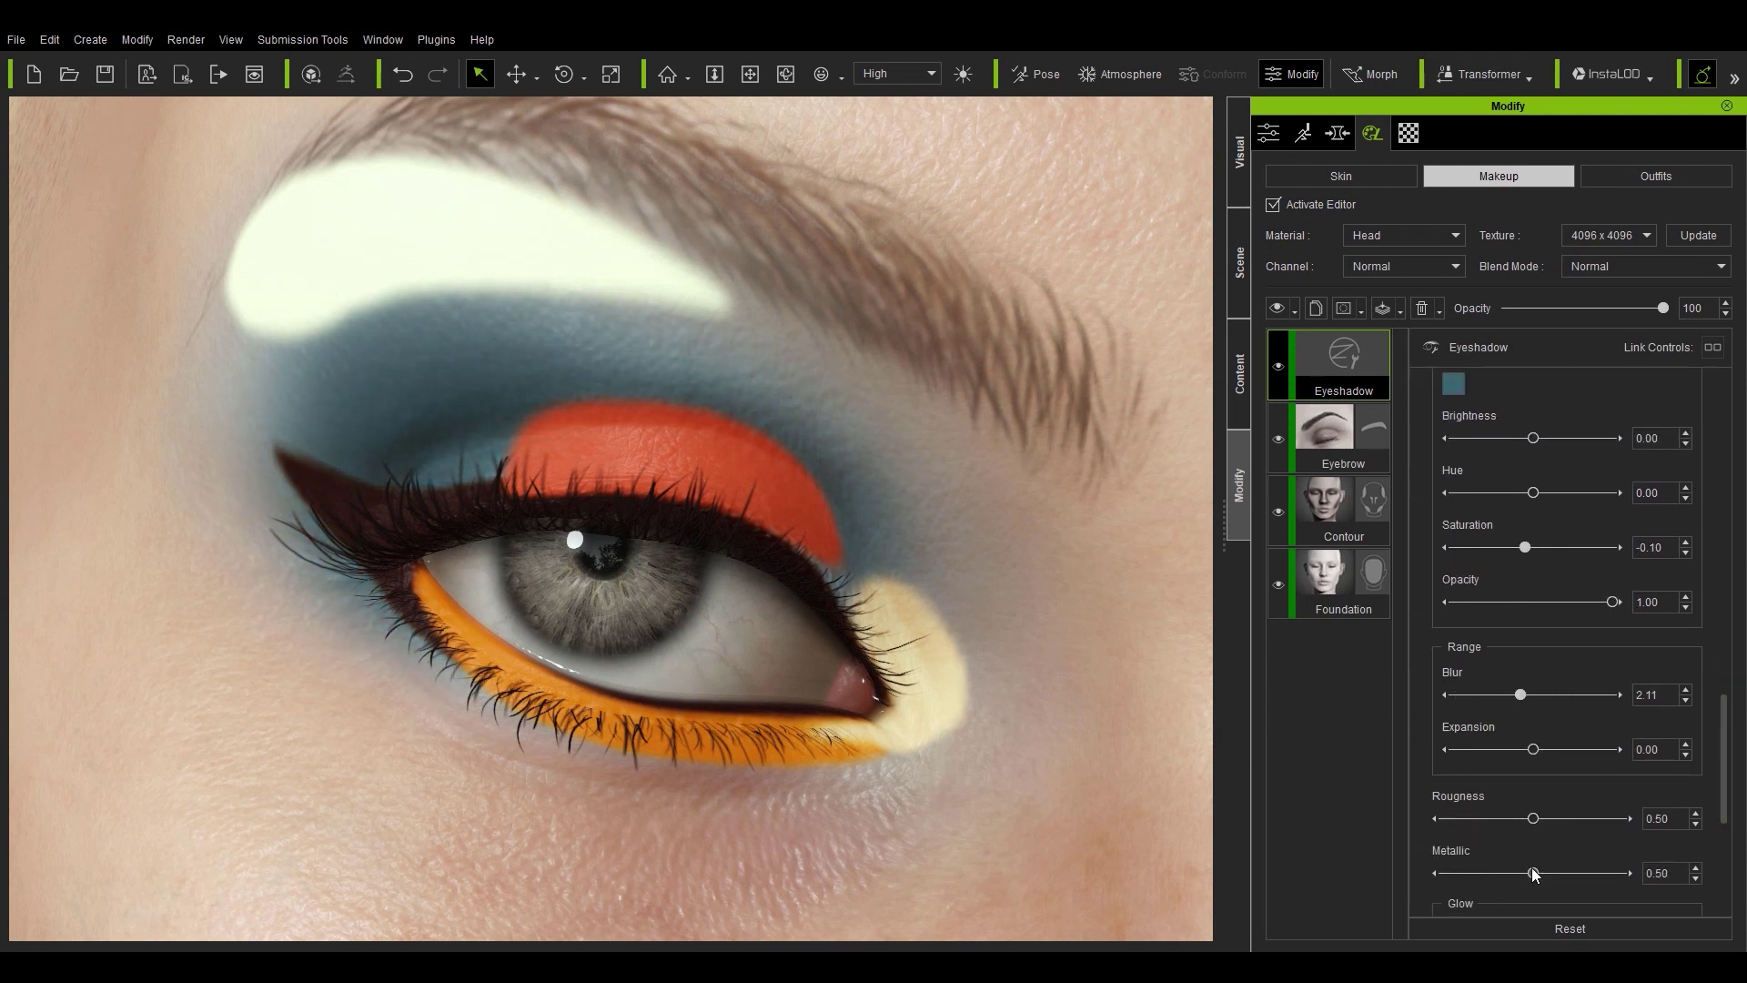
- Load a longer winged shape from the Eyeshadow 3_Outer V folder as the Outer V region's texture
scroll(1647, 733, "down", 8)
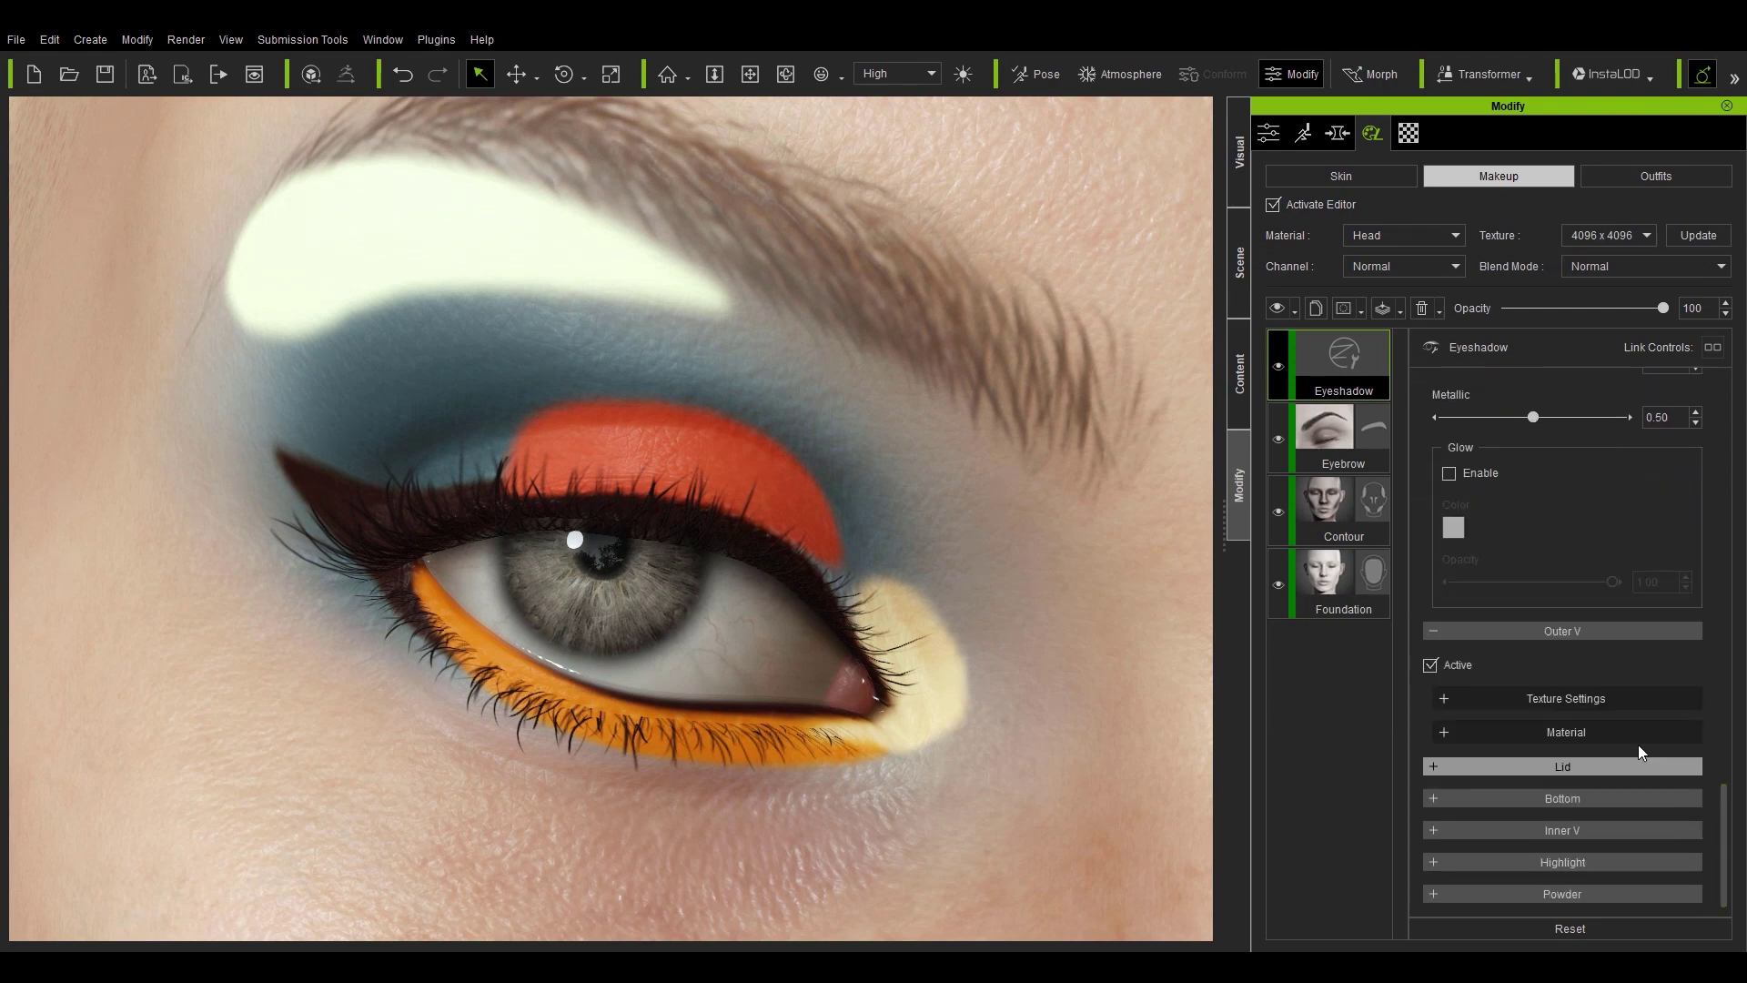
left_click(1529, 698)
double_click(1494, 771)
left_click(754, 73)
left_click(229, 250)
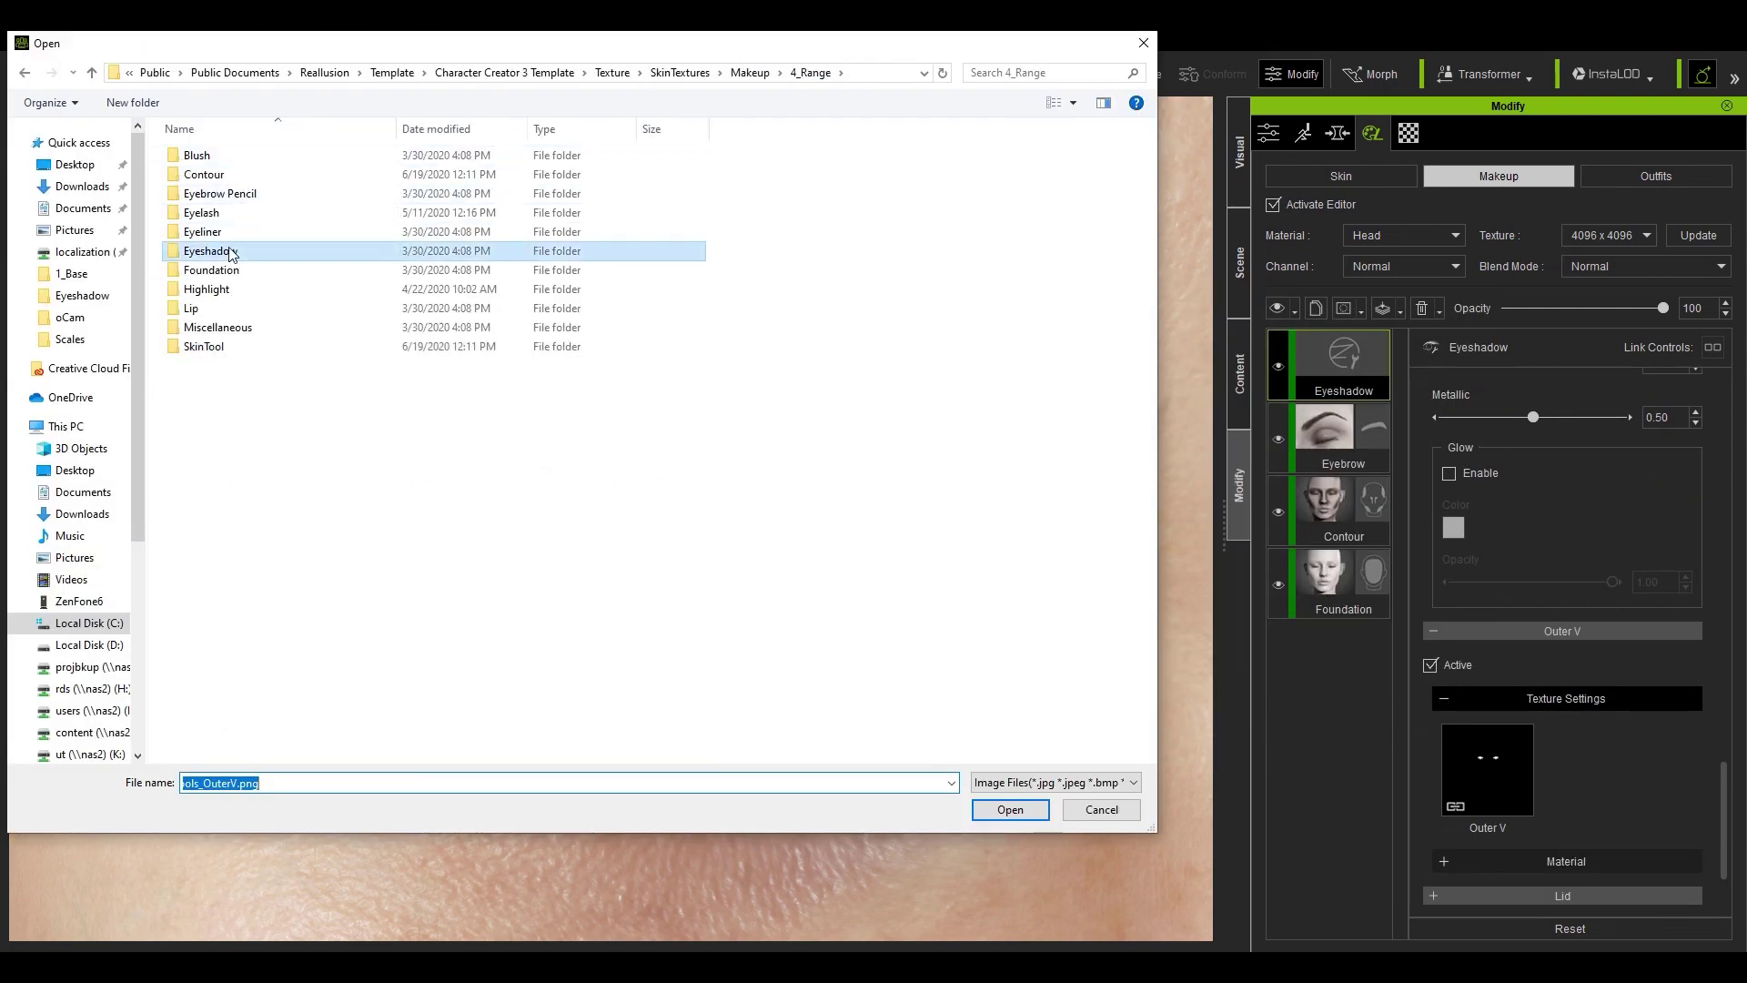
double_click(230, 250)
double_click(229, 194)
left_click(904, 291)
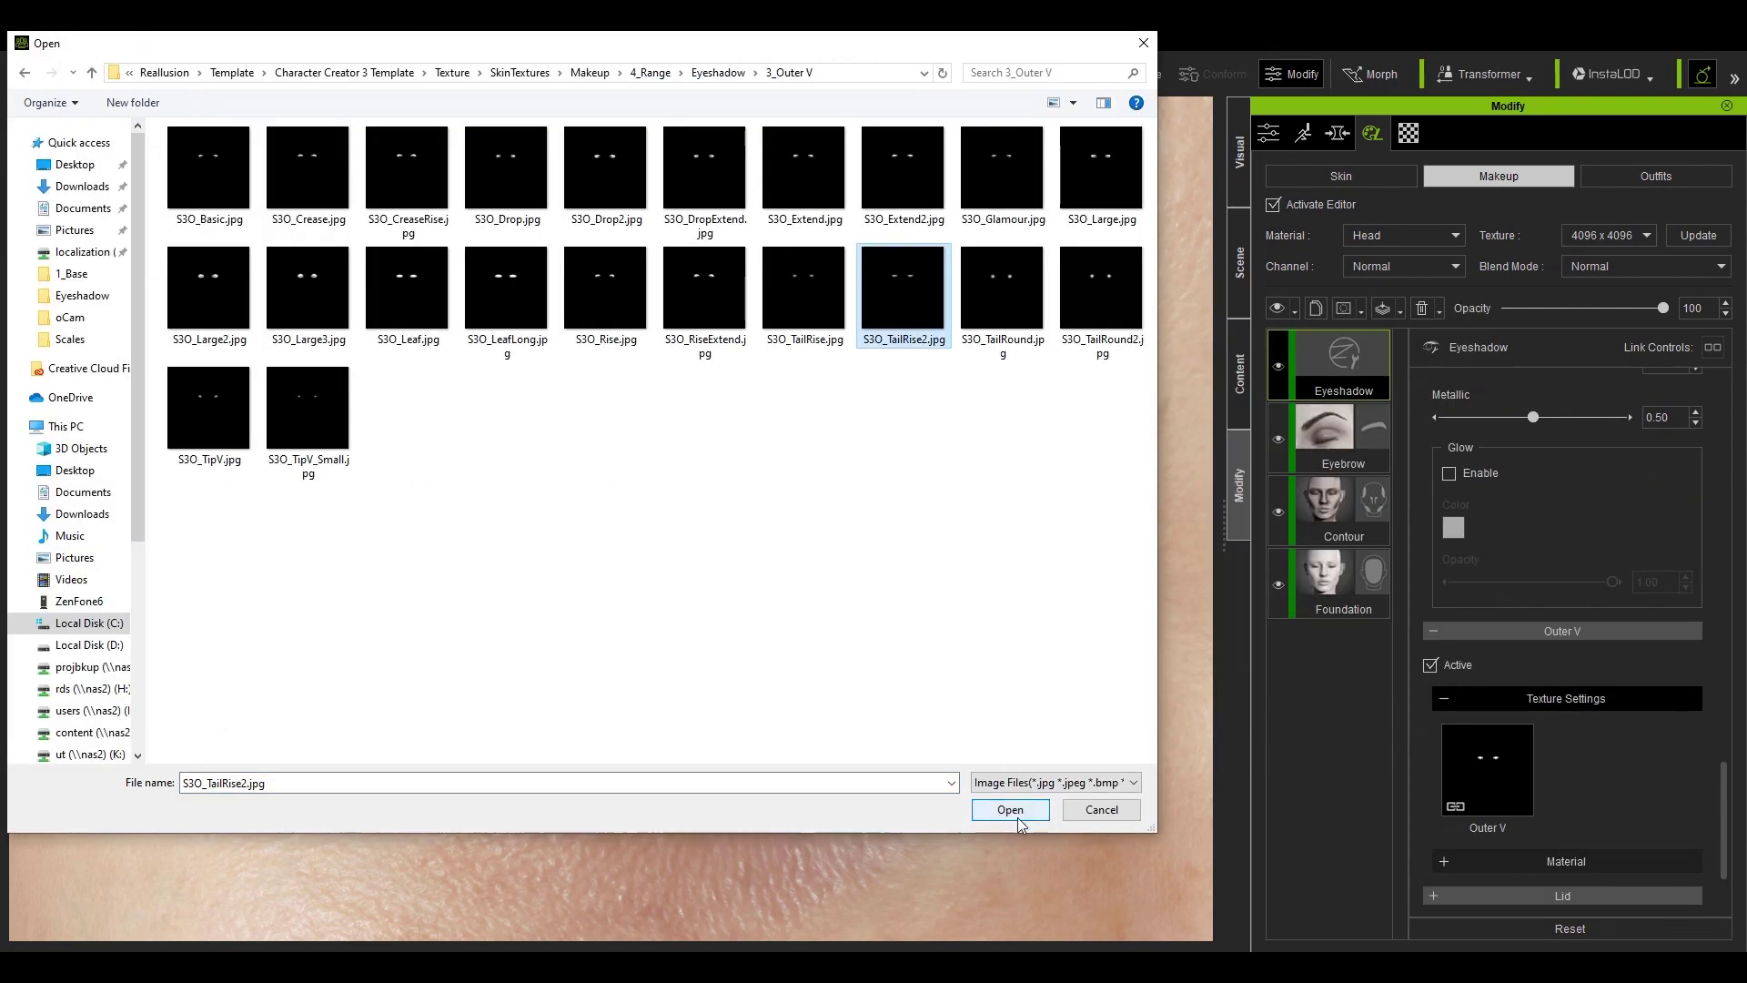
left_click(1010, 810)
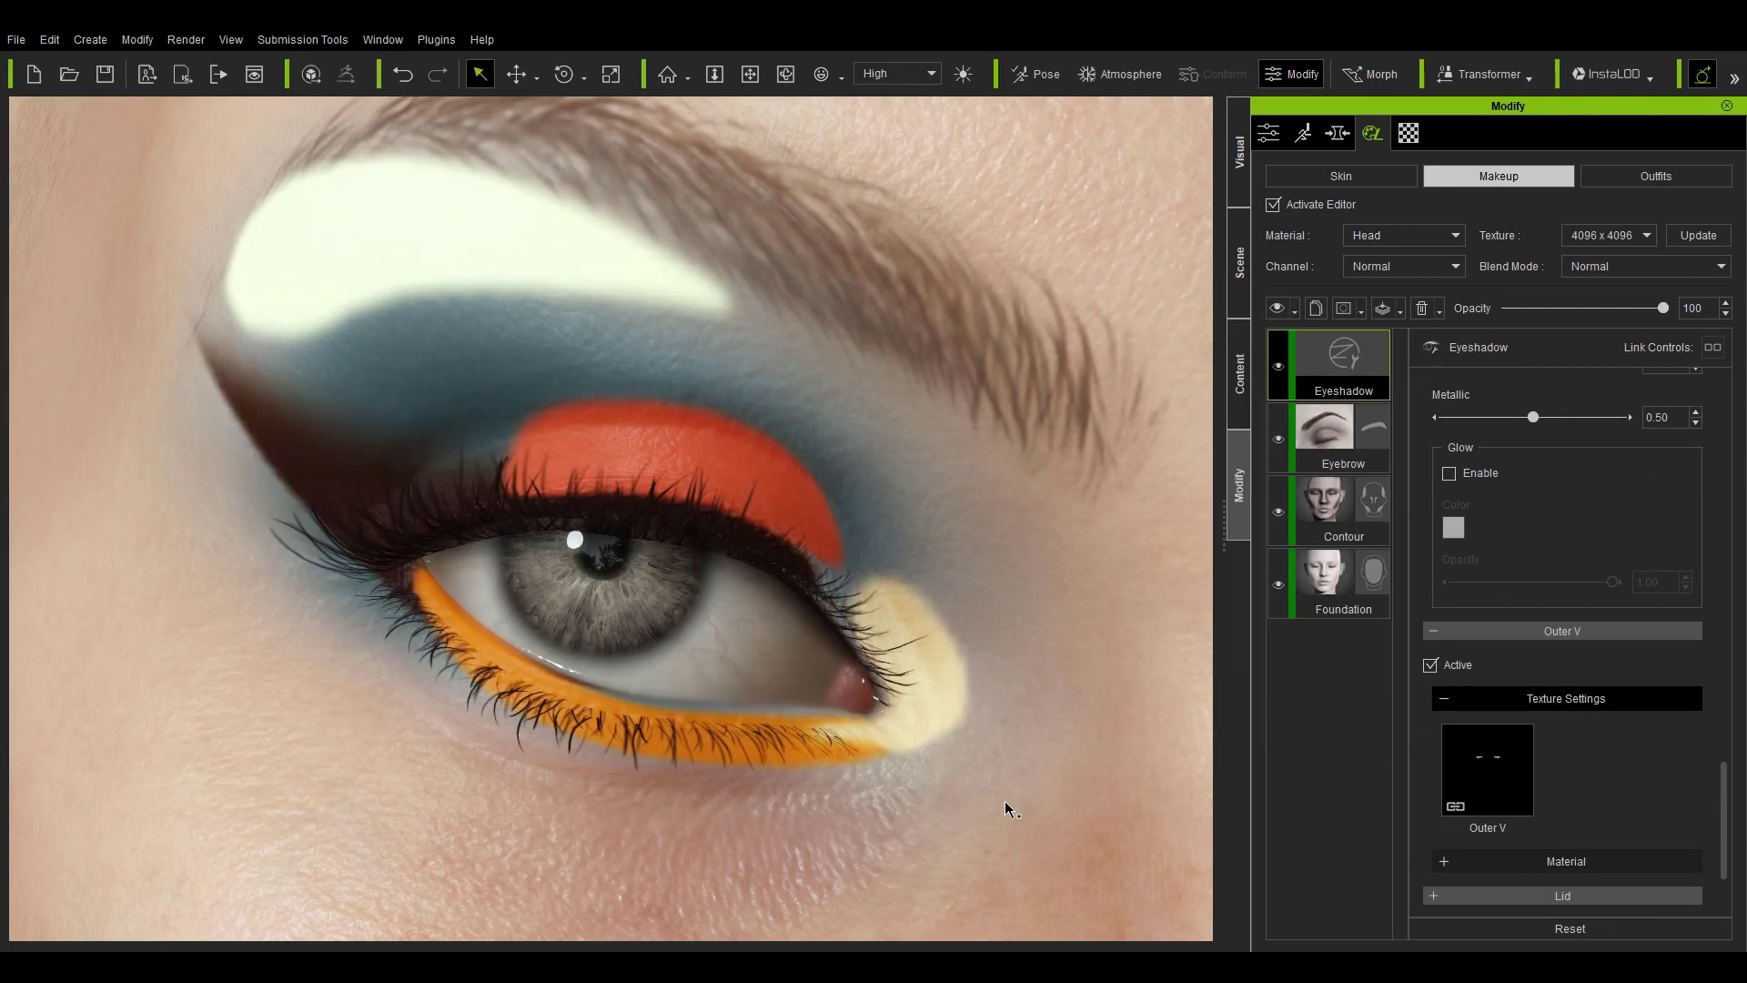
- Change the Outer V region's material color to a dark navy blue
left_click(1565, 860)
scroll(1565, 728, "down", 3)
left_click(1453, 699)
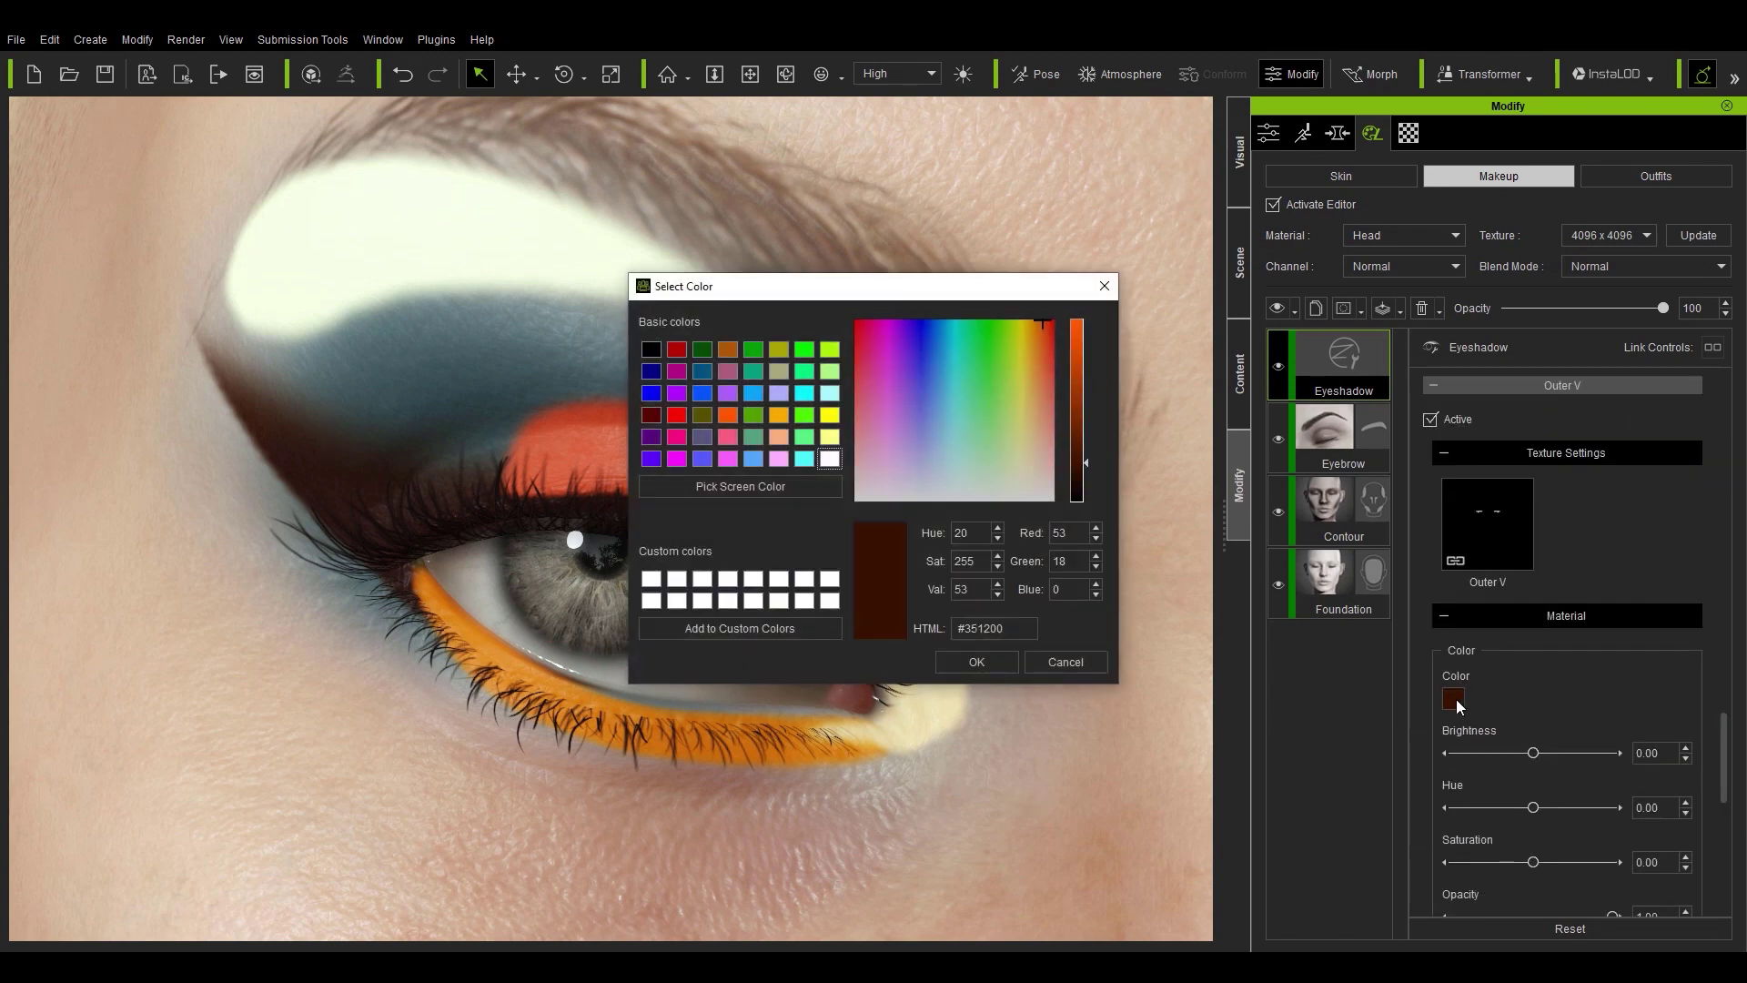
left_click(931, 391)
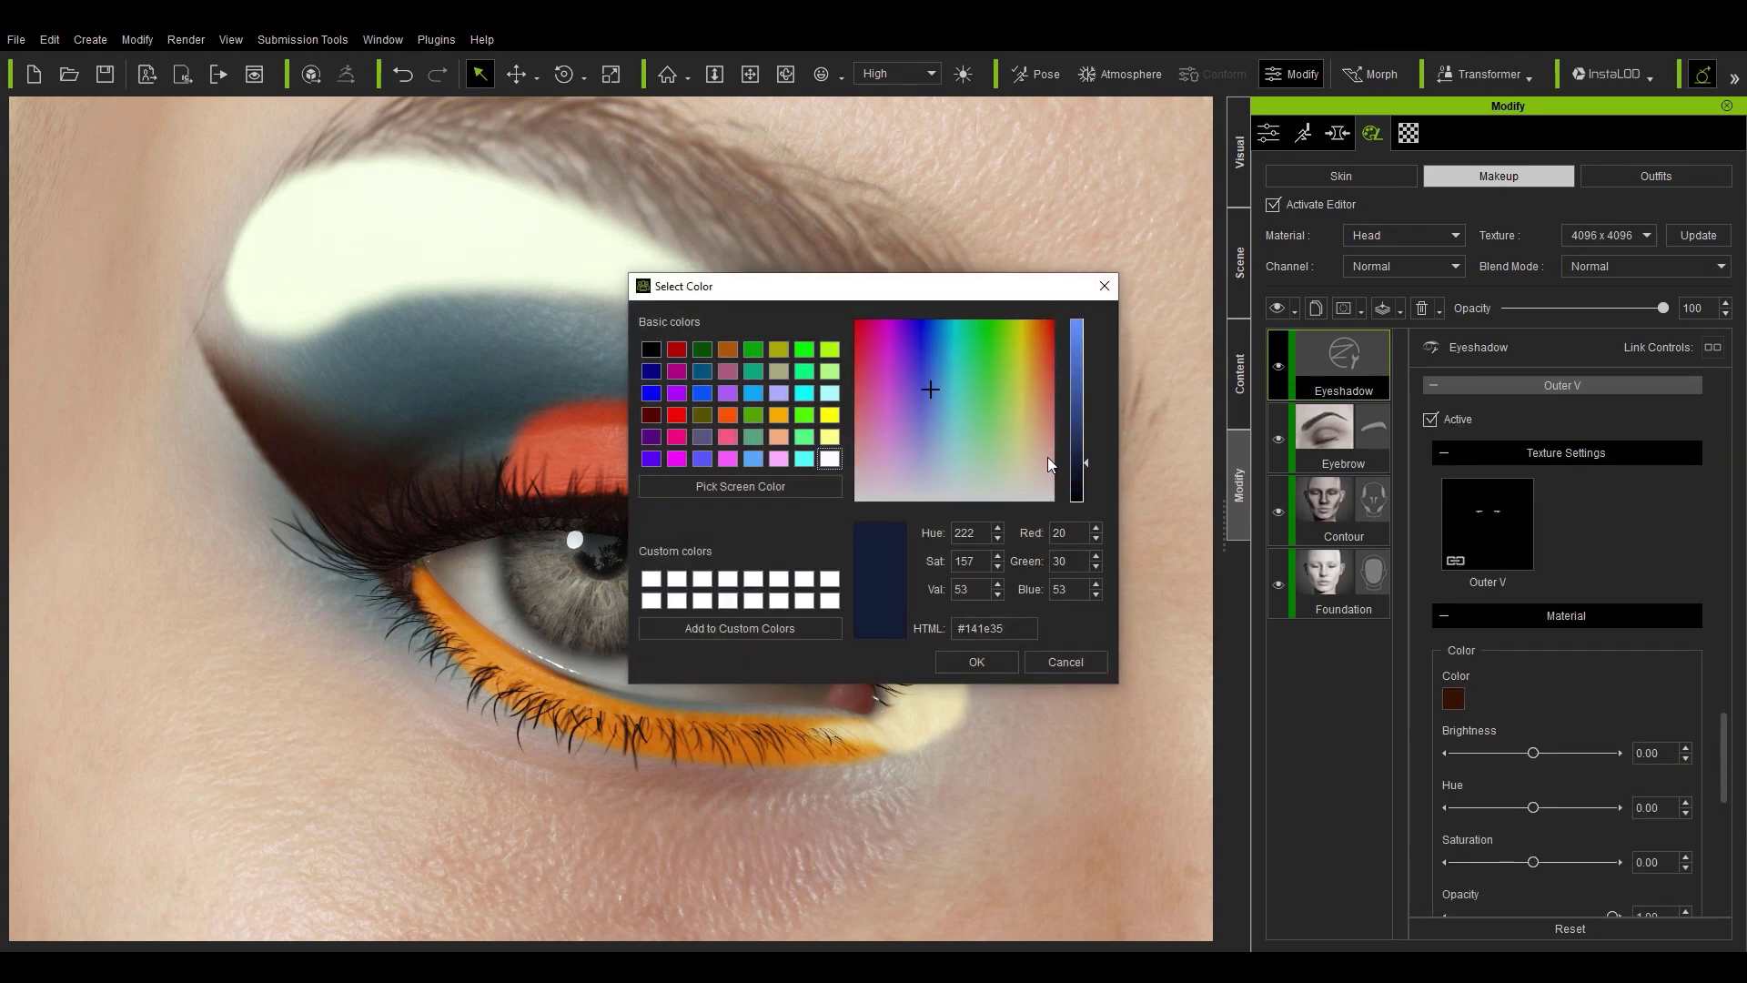
left_click(932, 391)
left_click(976, 662)
left_click(1453, 698)
left_click(940, 385)
left_click(979, 663)
- Set the Outer V region's range blur to 0.65 and its metallic value to 0.37
scroll(1721, 751, "down", 5)
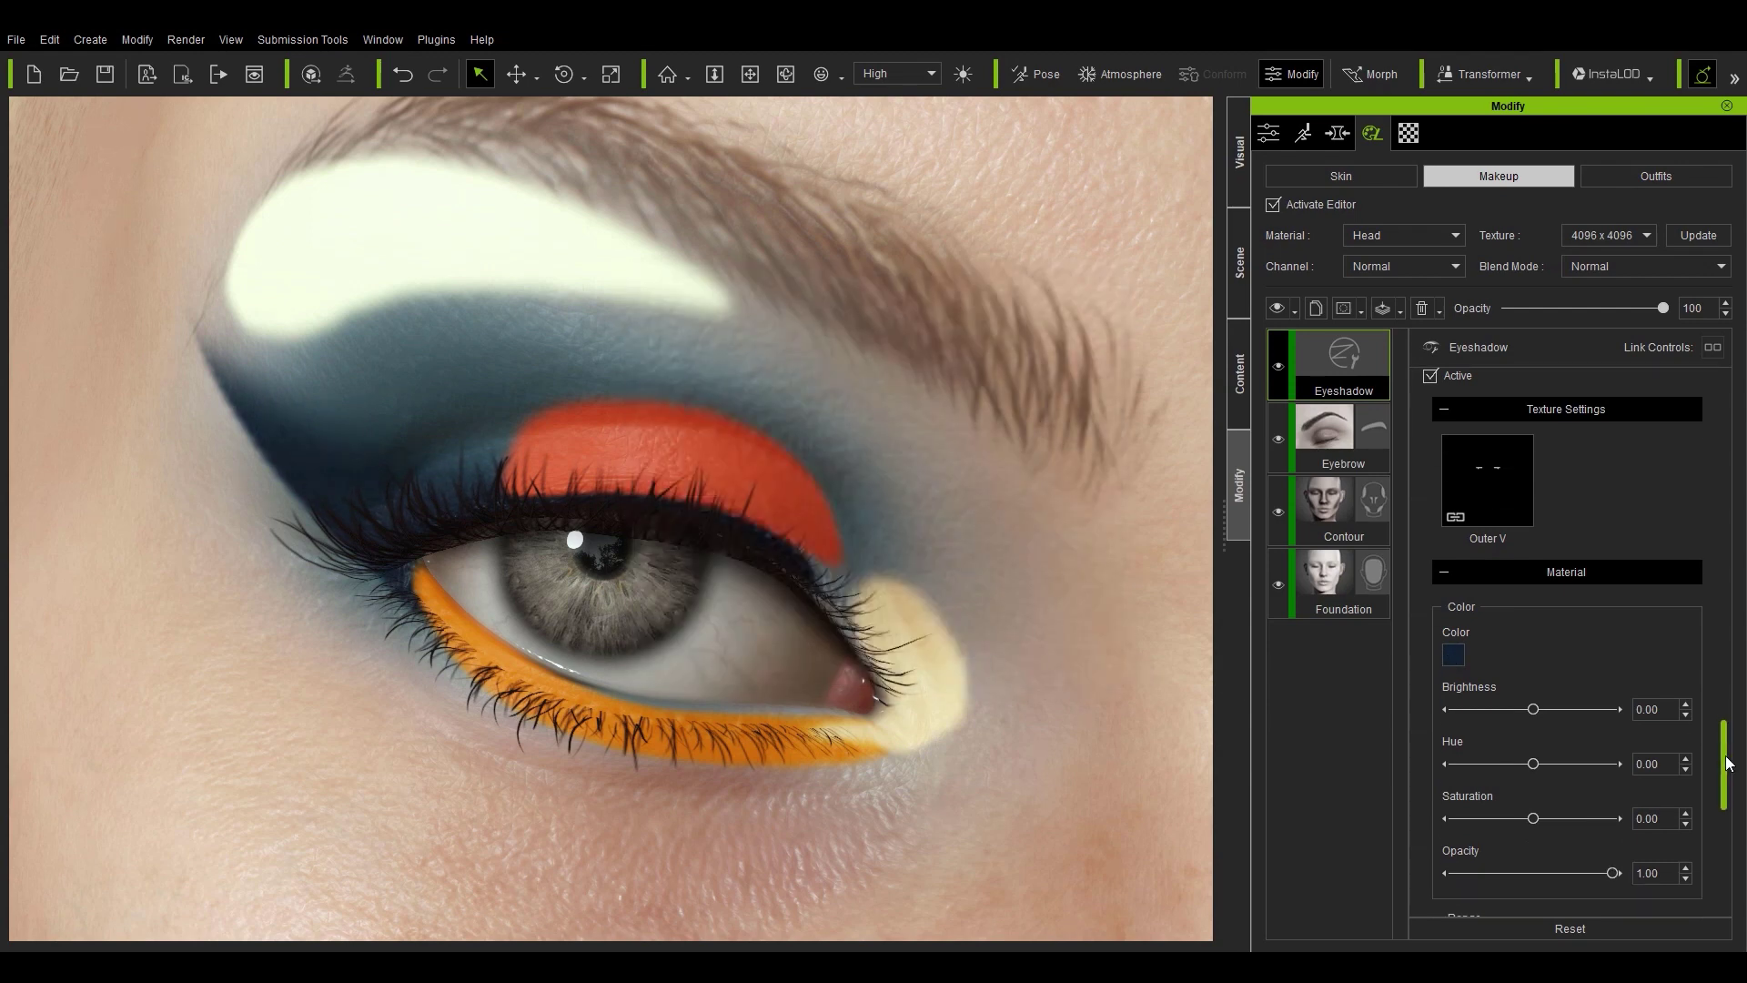
key("x")
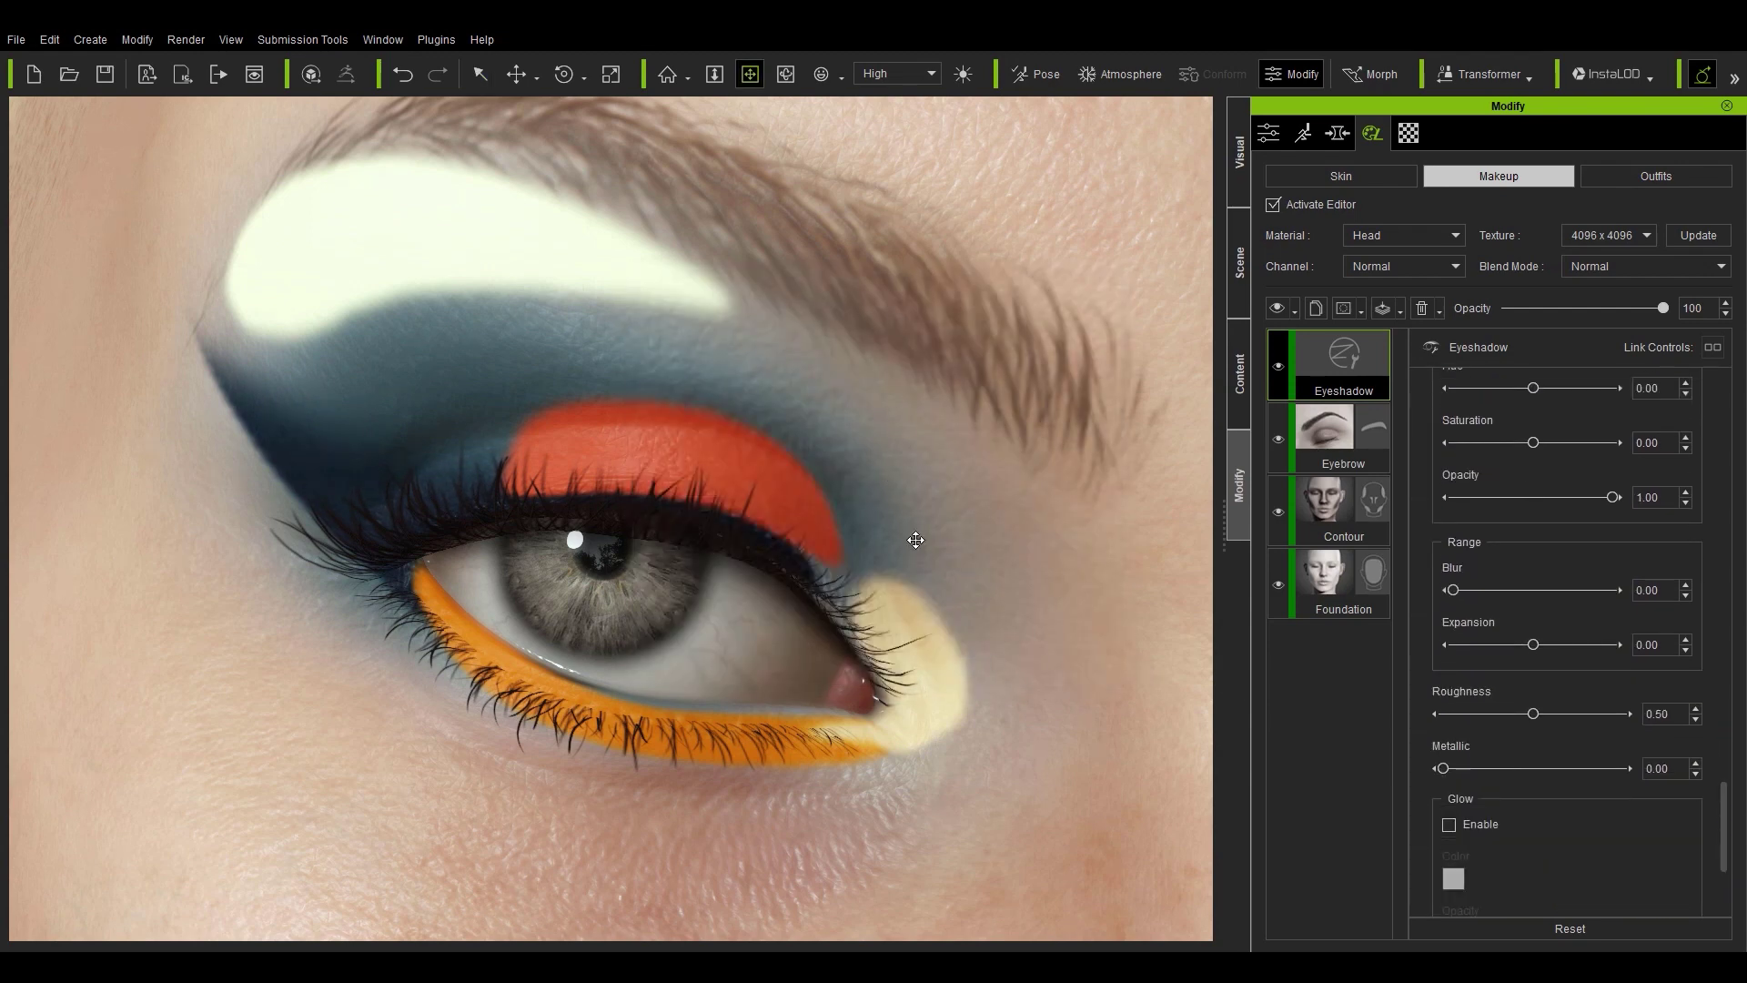
left_click_drag(917, 538, 1030, 548)
left_click_drag(1453, 590, 1459, 588)
left_click_drag(1442, 768, 1508, 768)
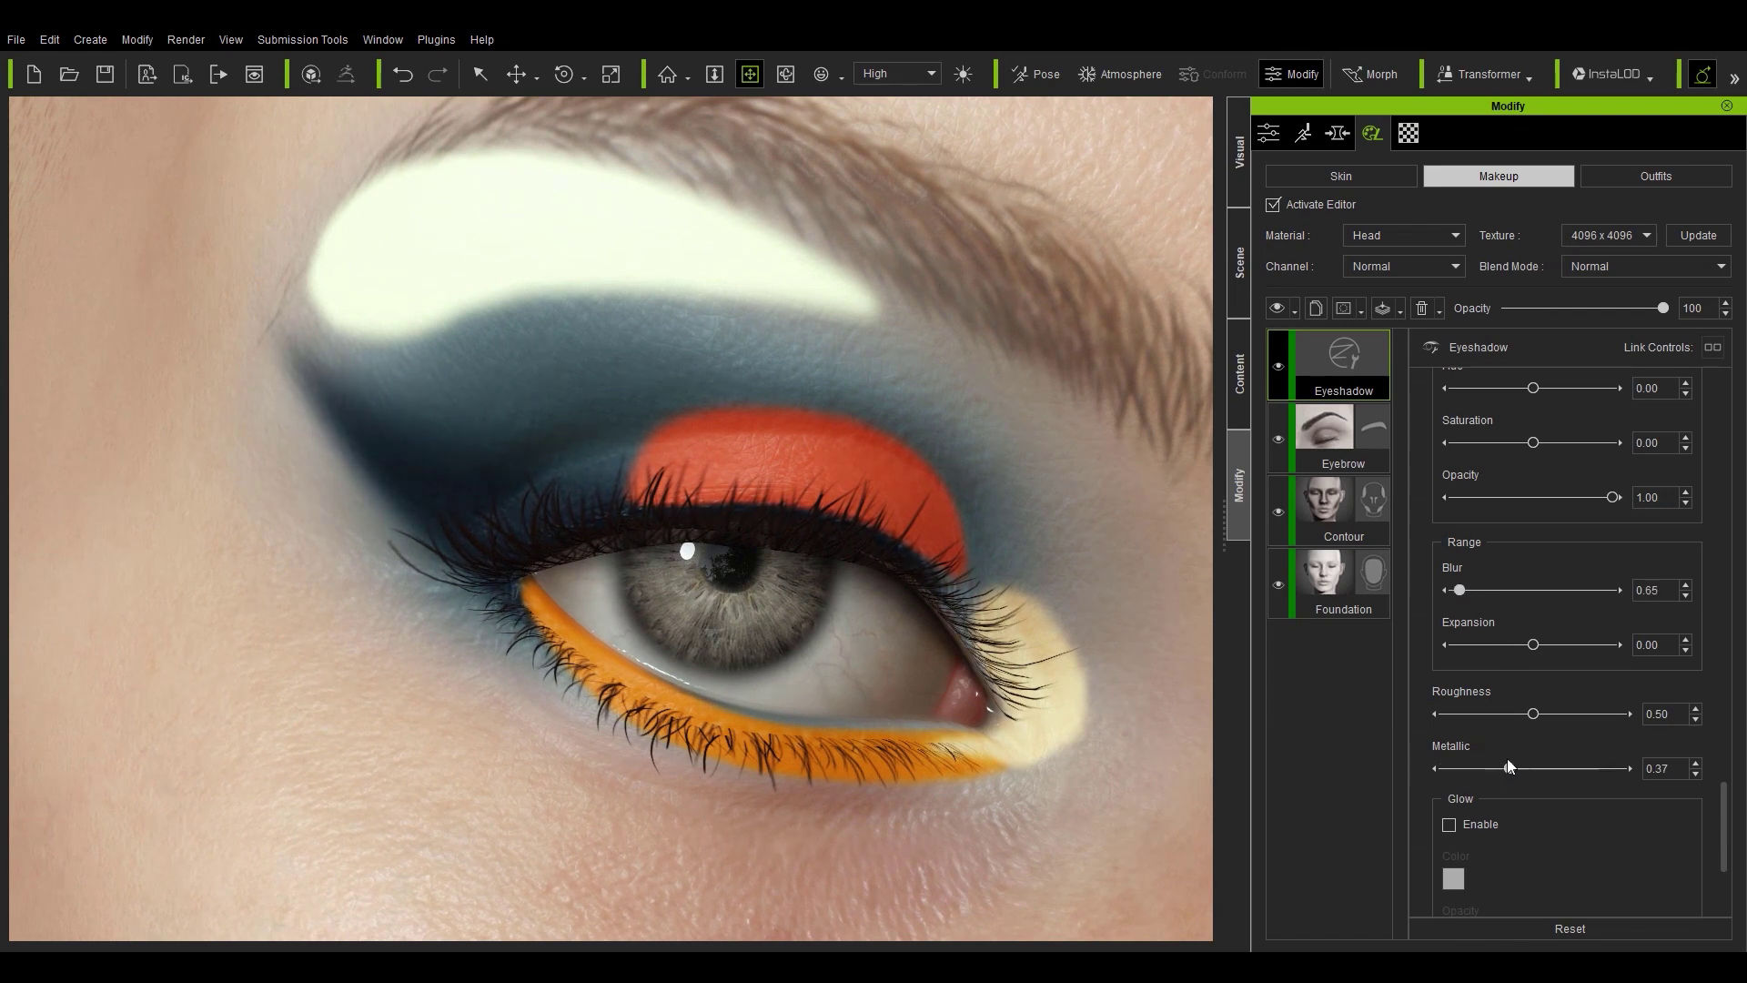
- Replace the Lid region's texture, recolor it to a pale peach and set its opacity to 0.54
scroll(1717, 806, "down", 3)
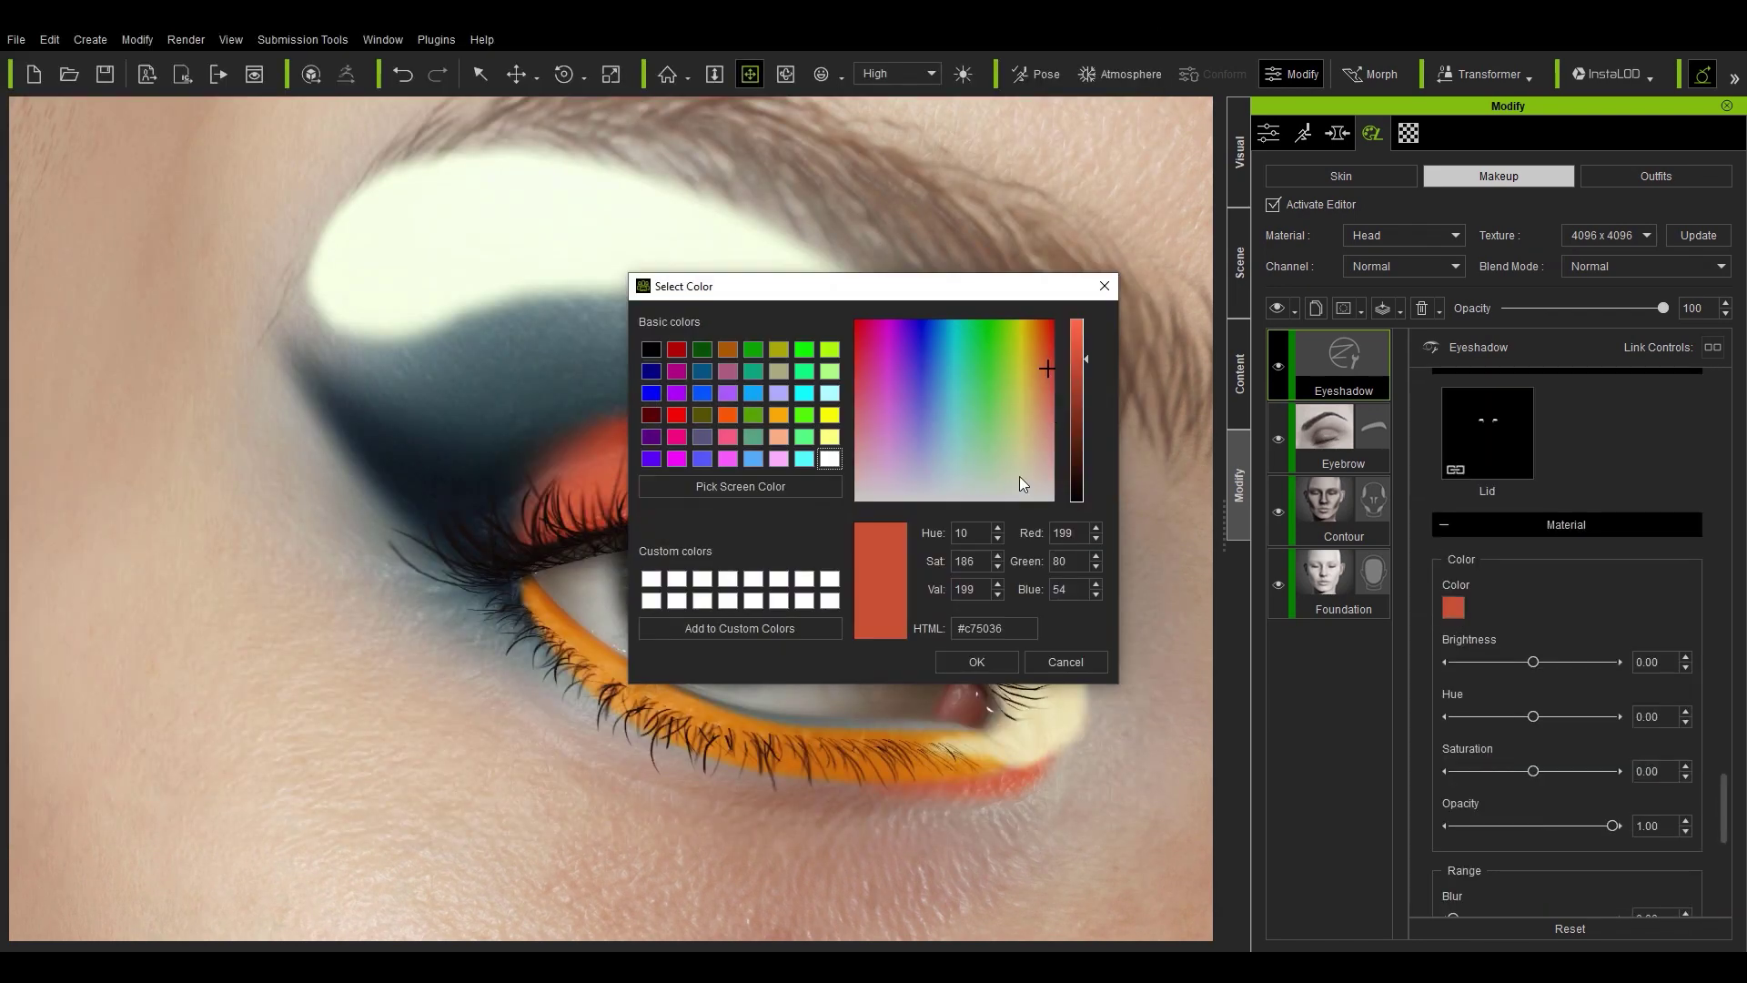
left_click_drag(1019, 477, 1033, 455)
left_click(1083, 328)
left_click_drag(1613, 825, 1477, 819)
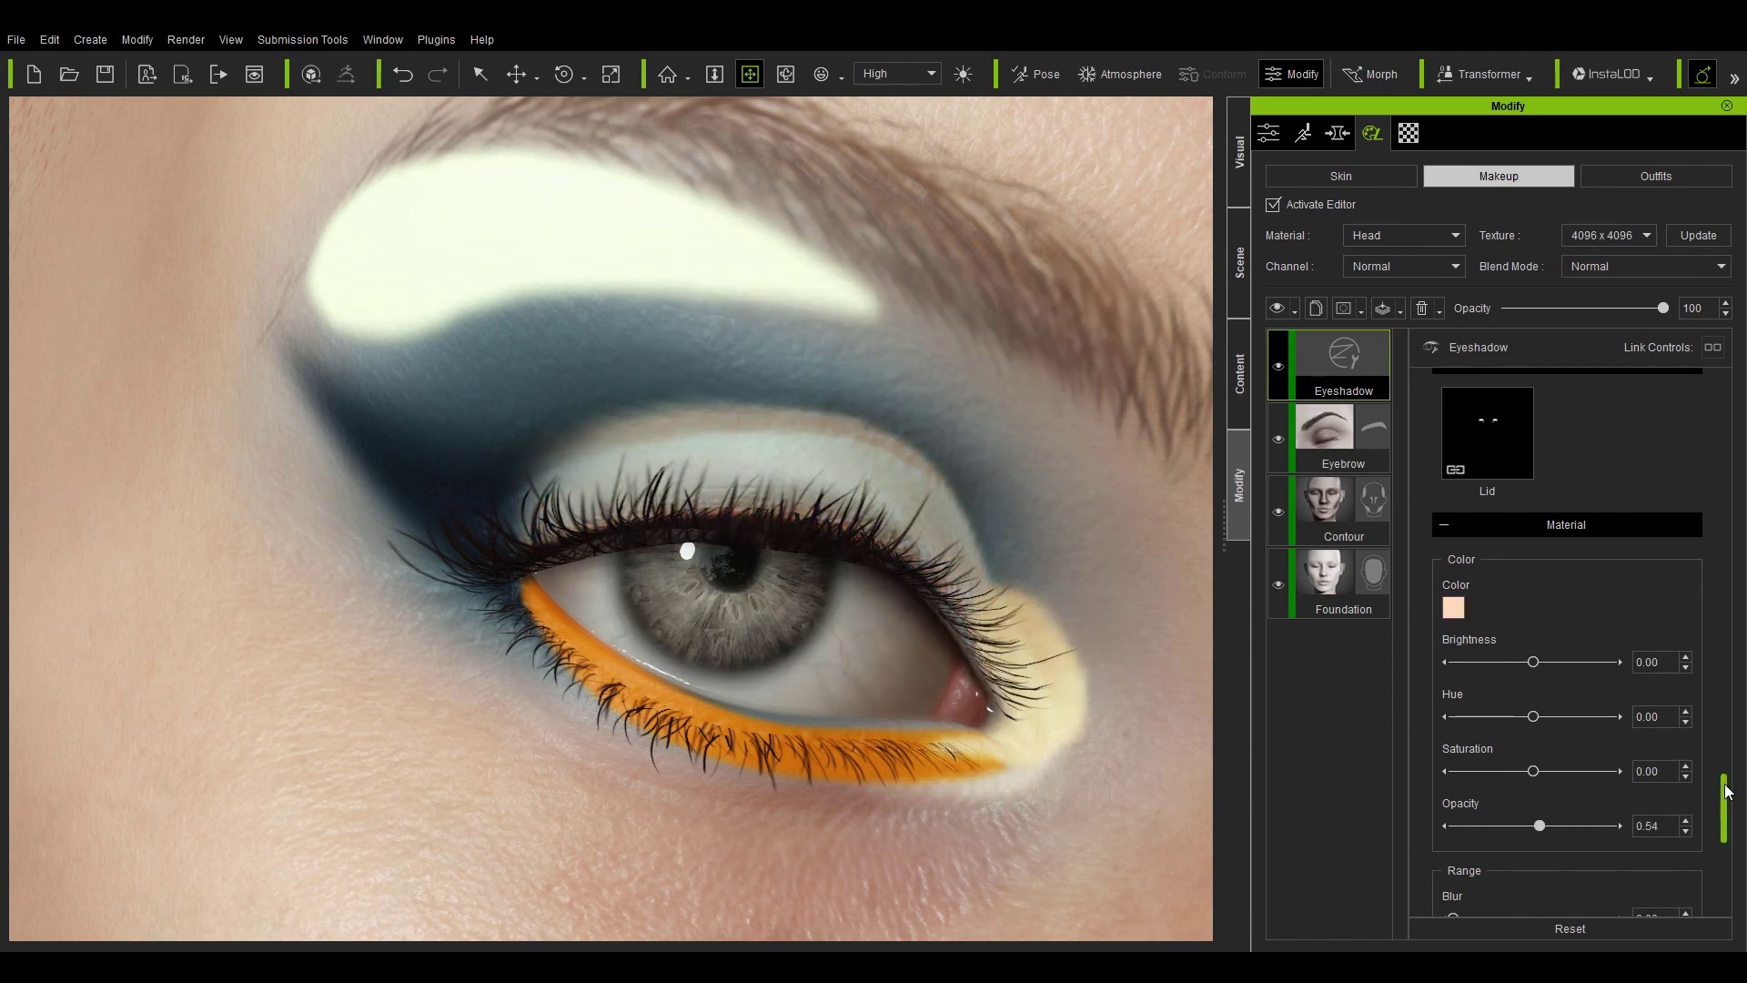
- Set the Lid region's range blur to 2.43, roughness to 0.14 and metallic to 0.49
scroll(1727, 801, "down", 3)
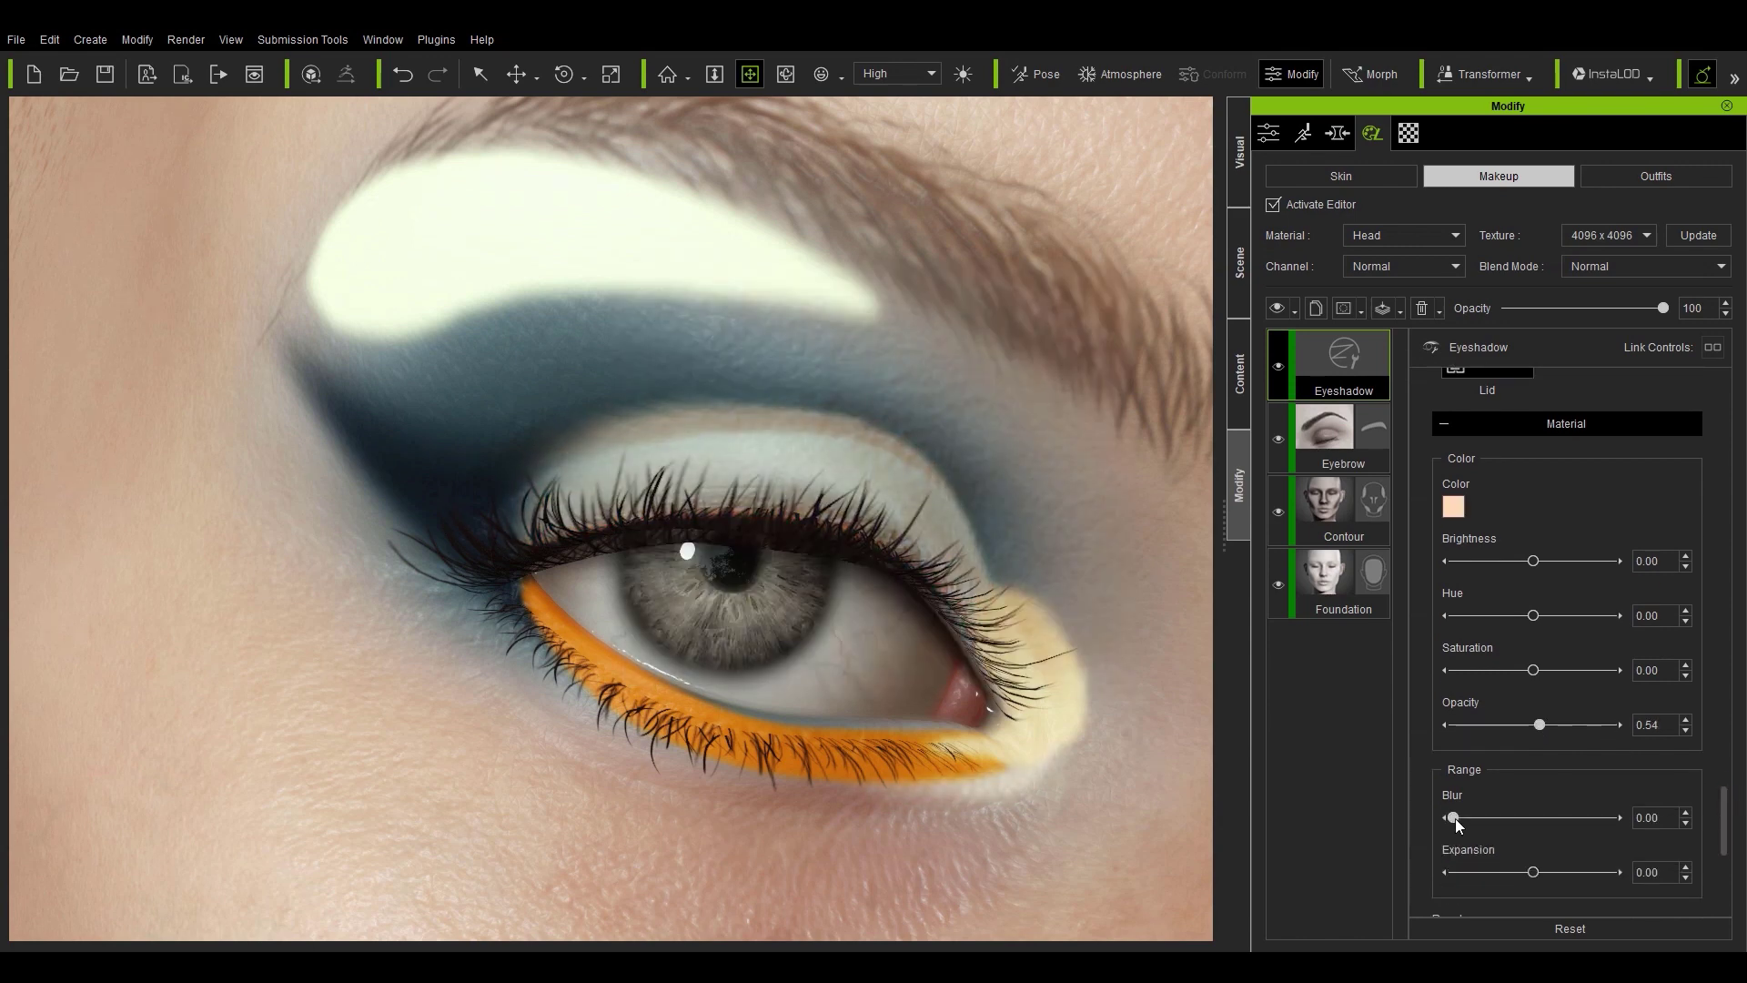
scroll(1727, 828, "down", 1)
scroll(1727, 828, "down", 3)
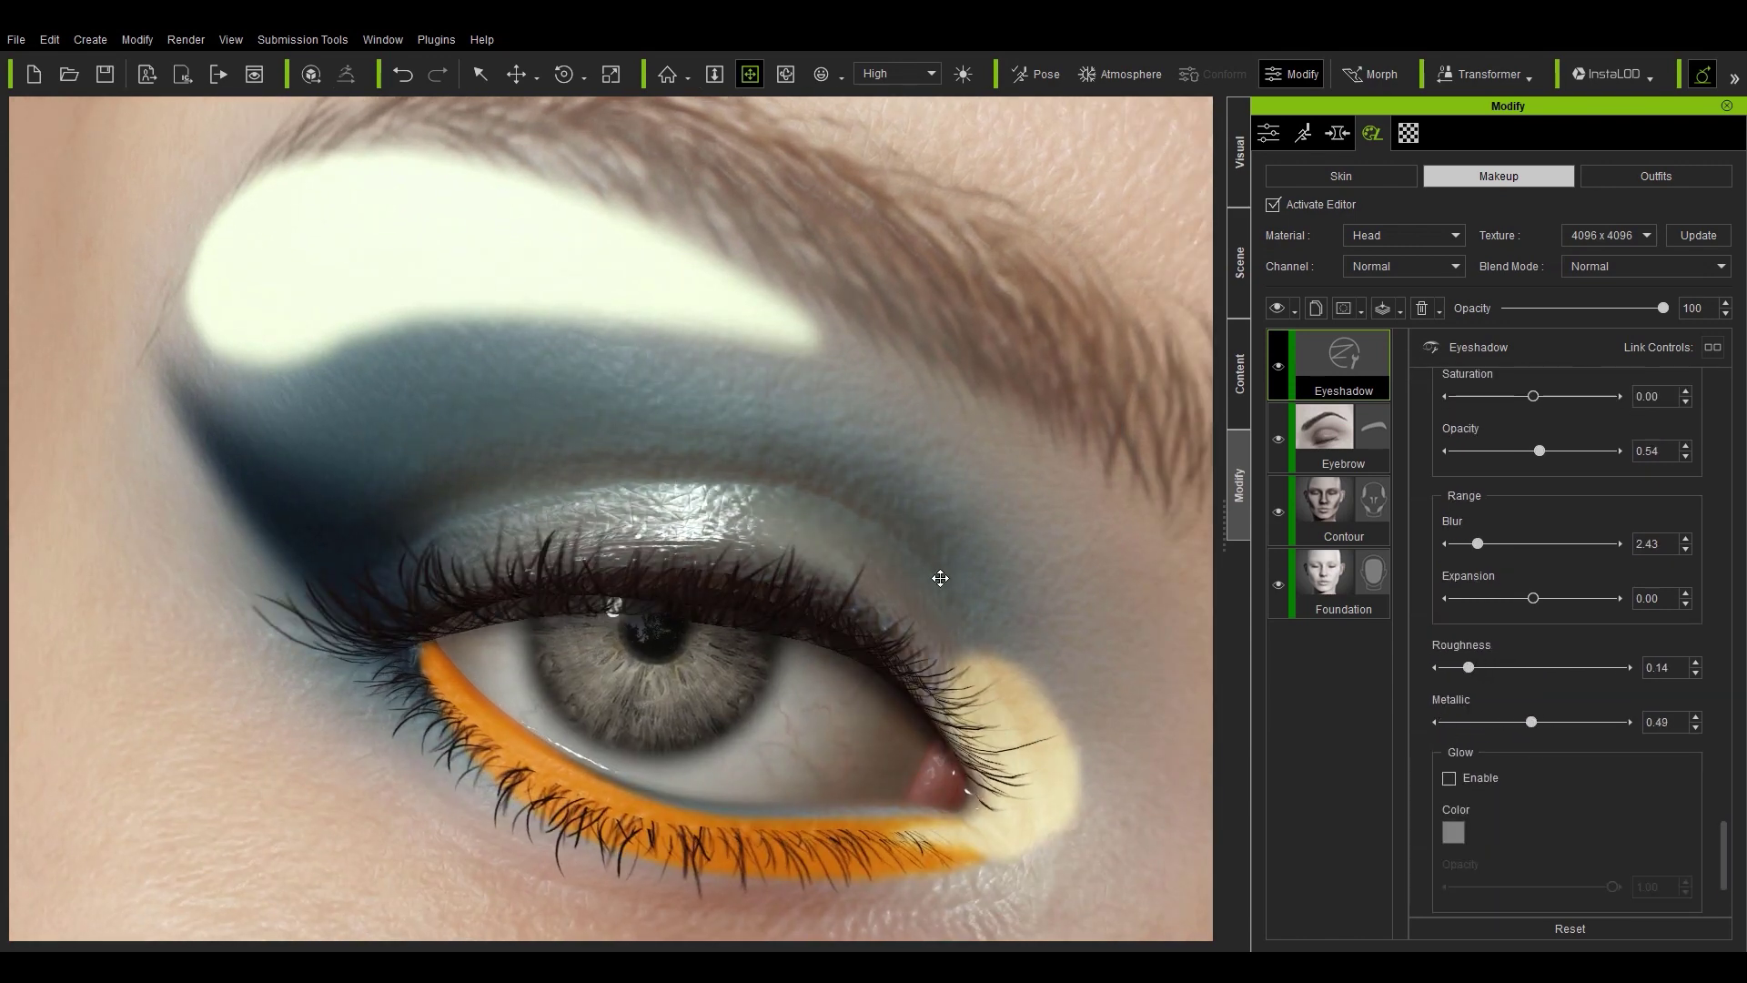
- Give the Bottom region a different texture, a light orange color and 0.73 opacity, then increase its range blur and lower its roughness
scroll(1727, 828, "down", 5)
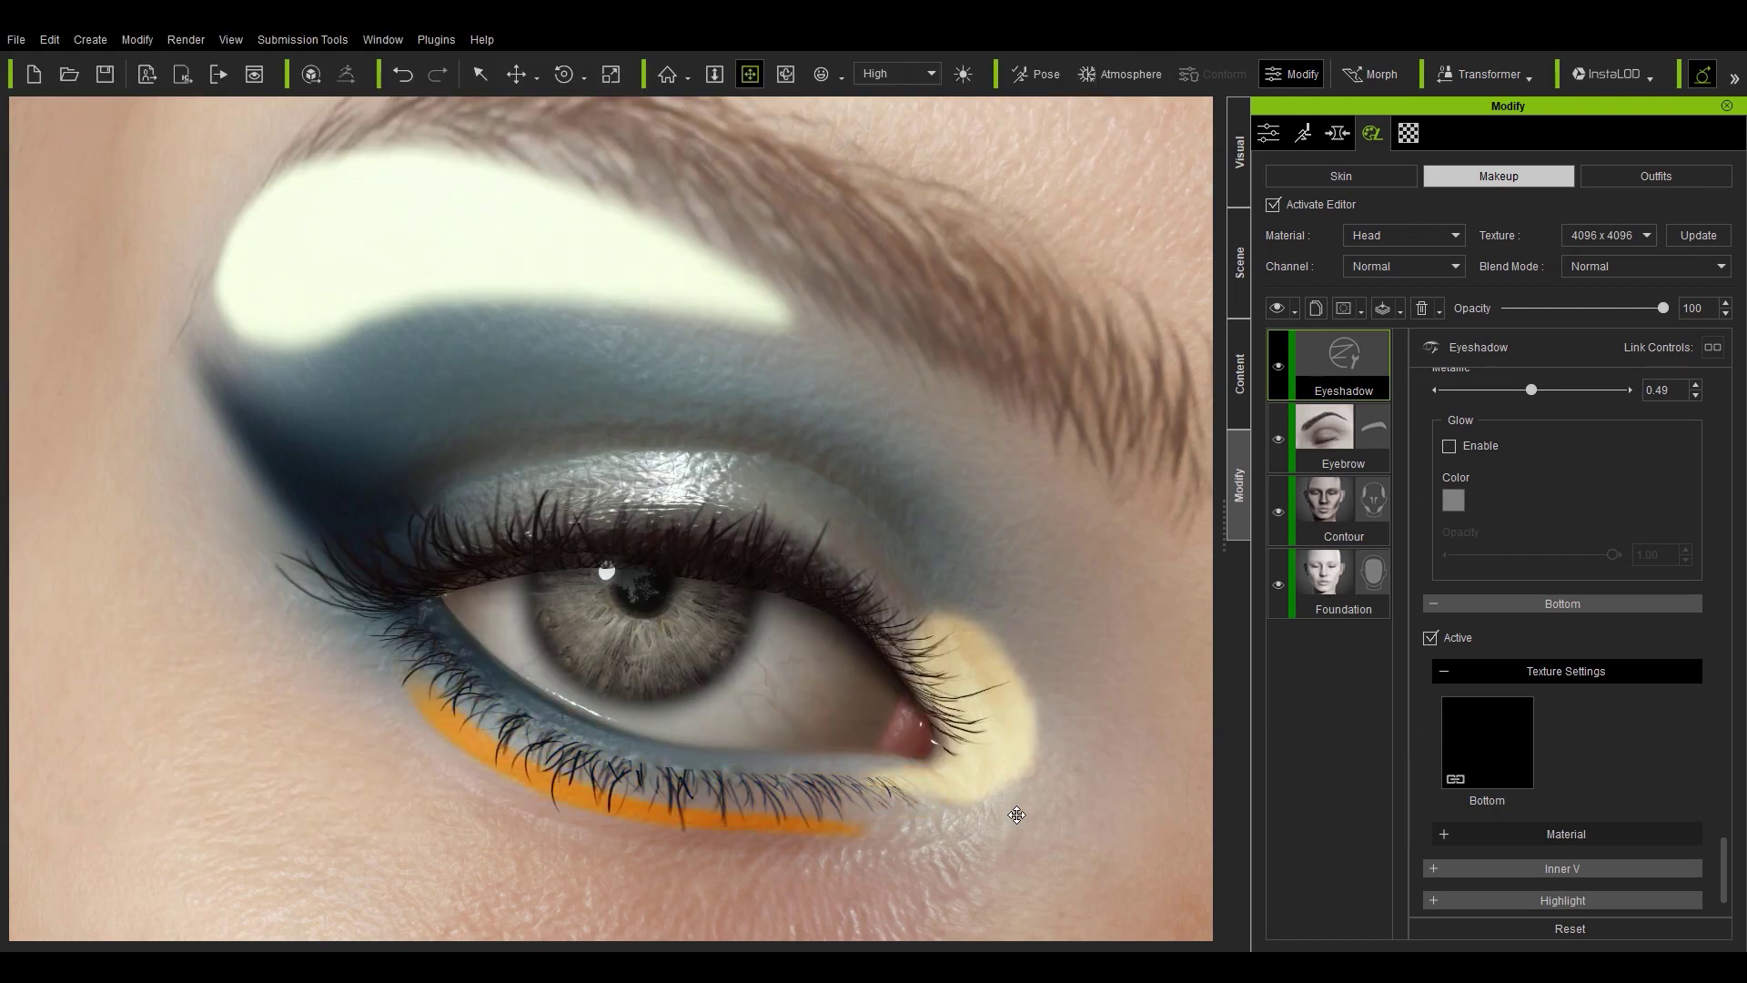
scroll(1727, 855, "up", 5)
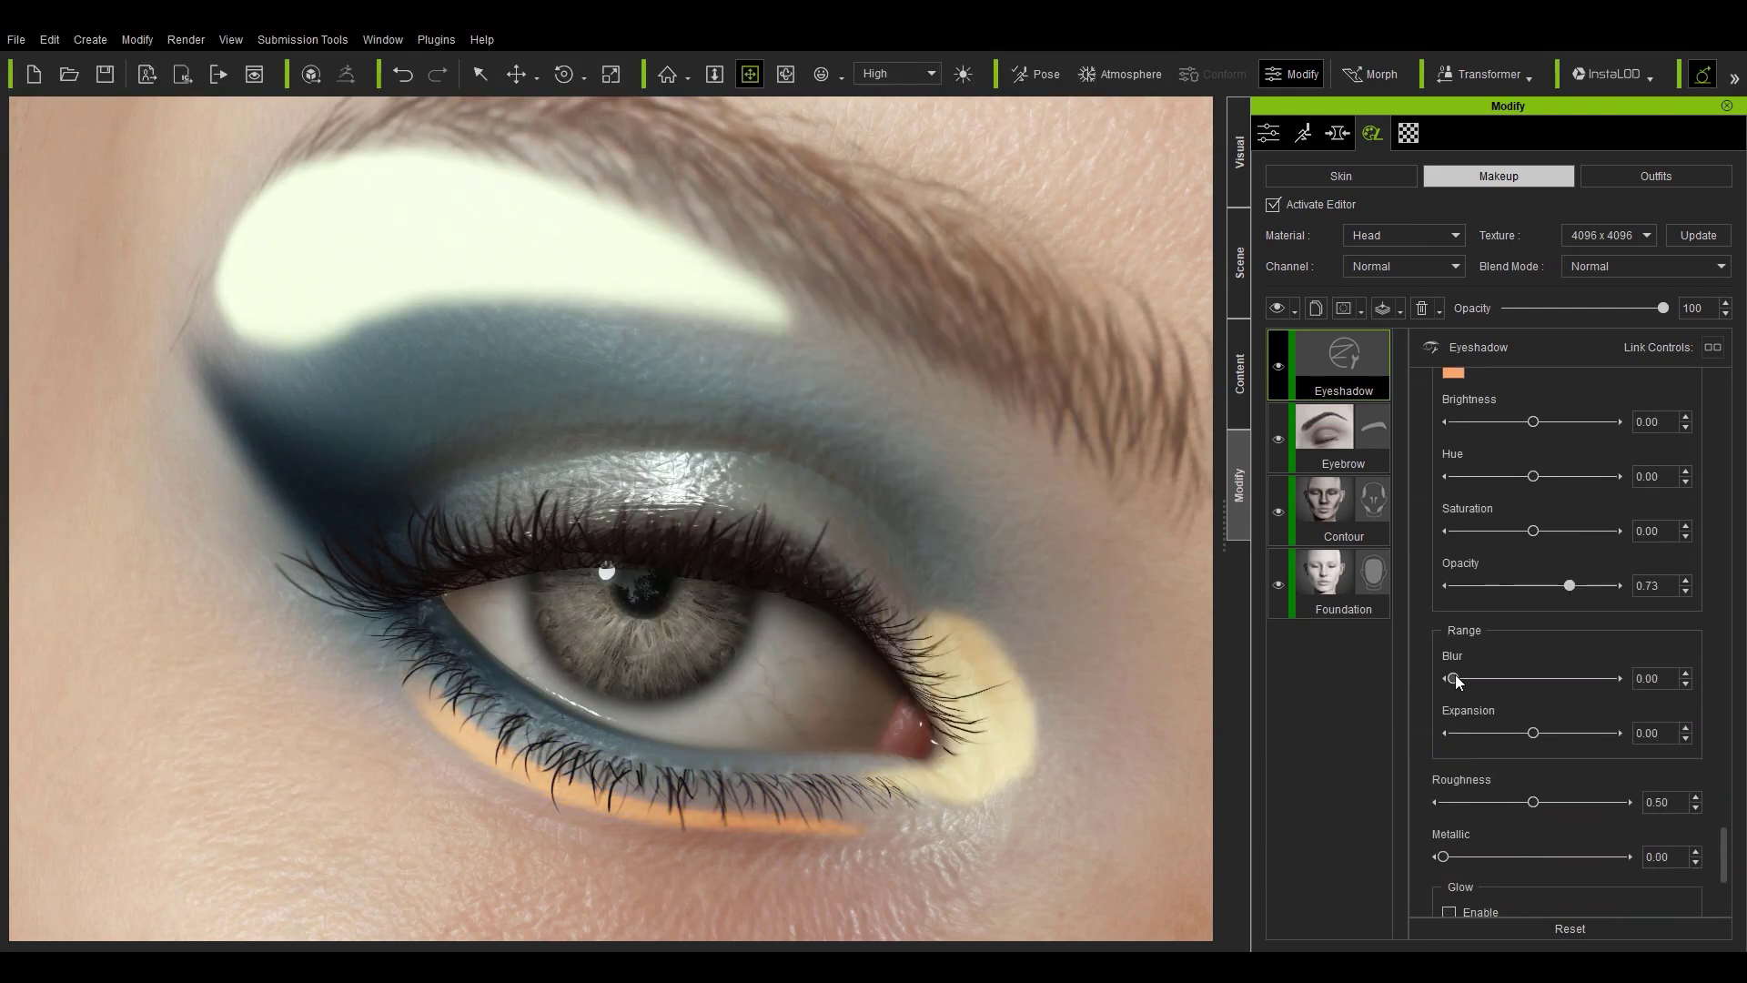
mouse_move(1472, 683)
left_mouse_down()
mouse_move(1492, 684)
mouse_move(1473, 682)
left_mouse_up()
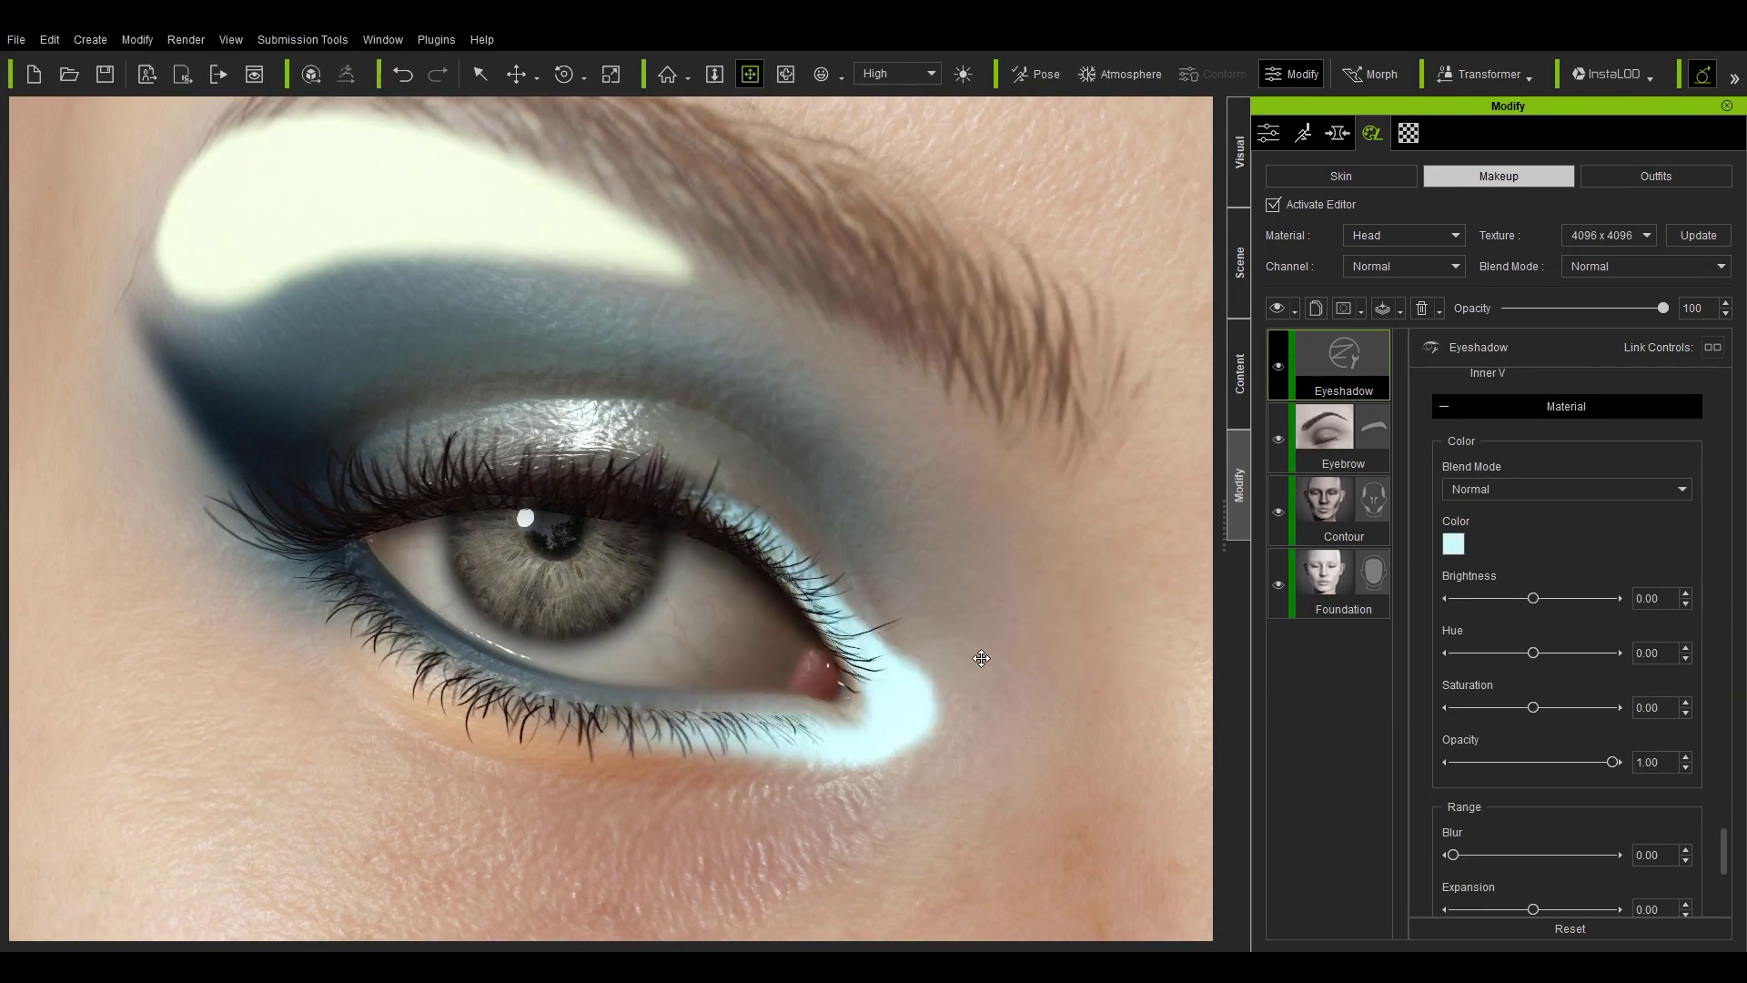
- Recolor the Inner V region to a pale tint with opacity 0.36, blur 0.70 and roughness 0.20, and raise its metallic value
scroll(1552, 722, "down", 1)
left_click_drag(1612, 719, 1511, 719)
scroll(1547, 774, "down", 3)
left_click_drag(1453, 566, 1477, 566)
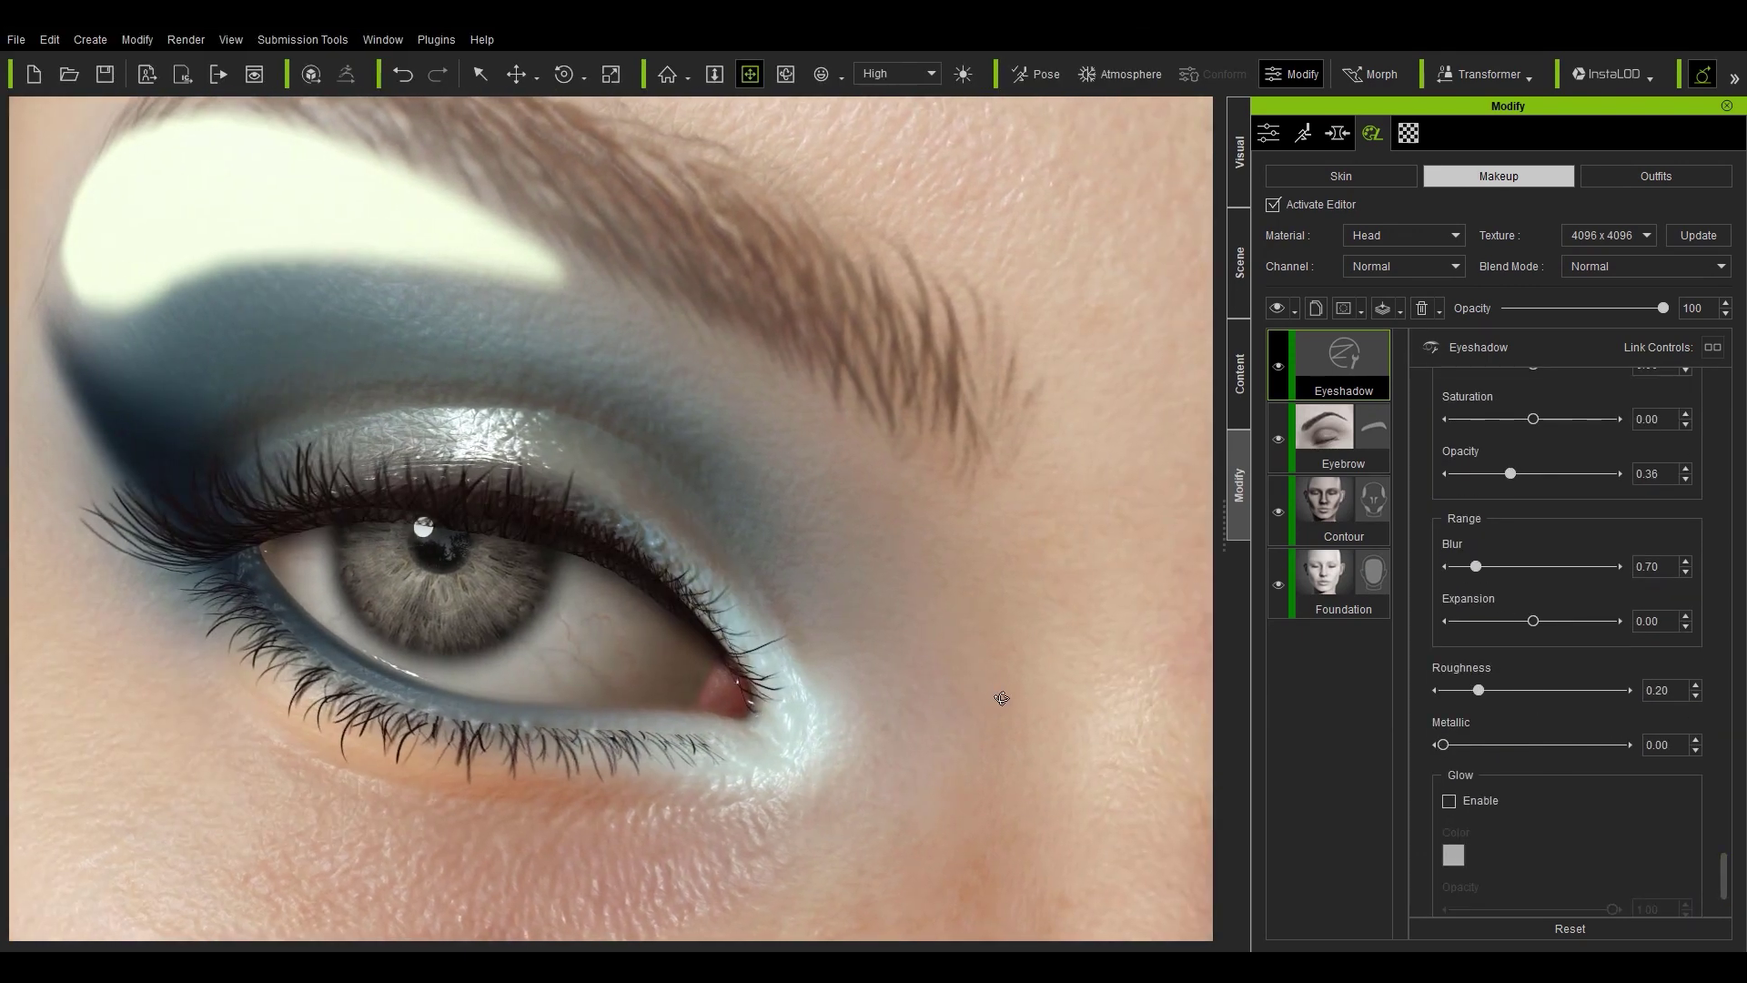
left_click_drag(1501, 744, 1558, 744)
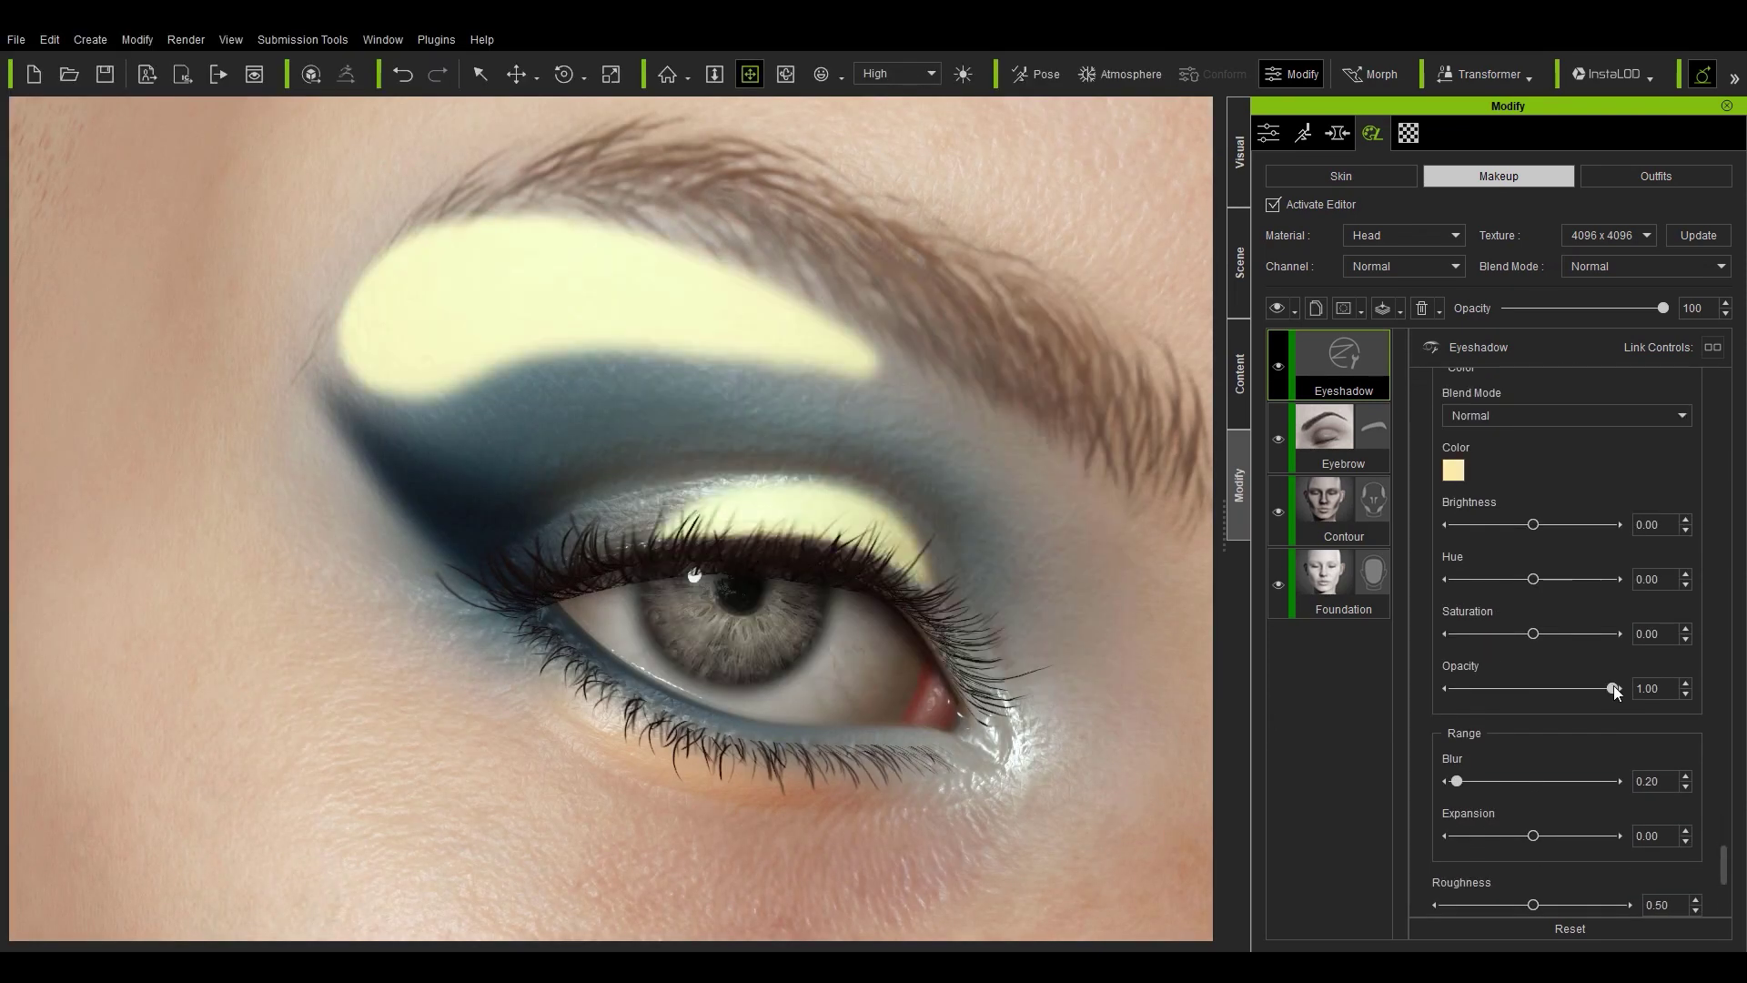
- Set the Highlight region's opacity to 0.35, blur to 1.70, expansion to -0.23, roughness to 0.13 and metallic to 0.43
left_click_drag(1614, 686, 1481, 719)
scroll(1501, 701, "down", 1)
scroll(1571, 799, "down", 2)
left_click_drag(1443, 811, 1523, 811)
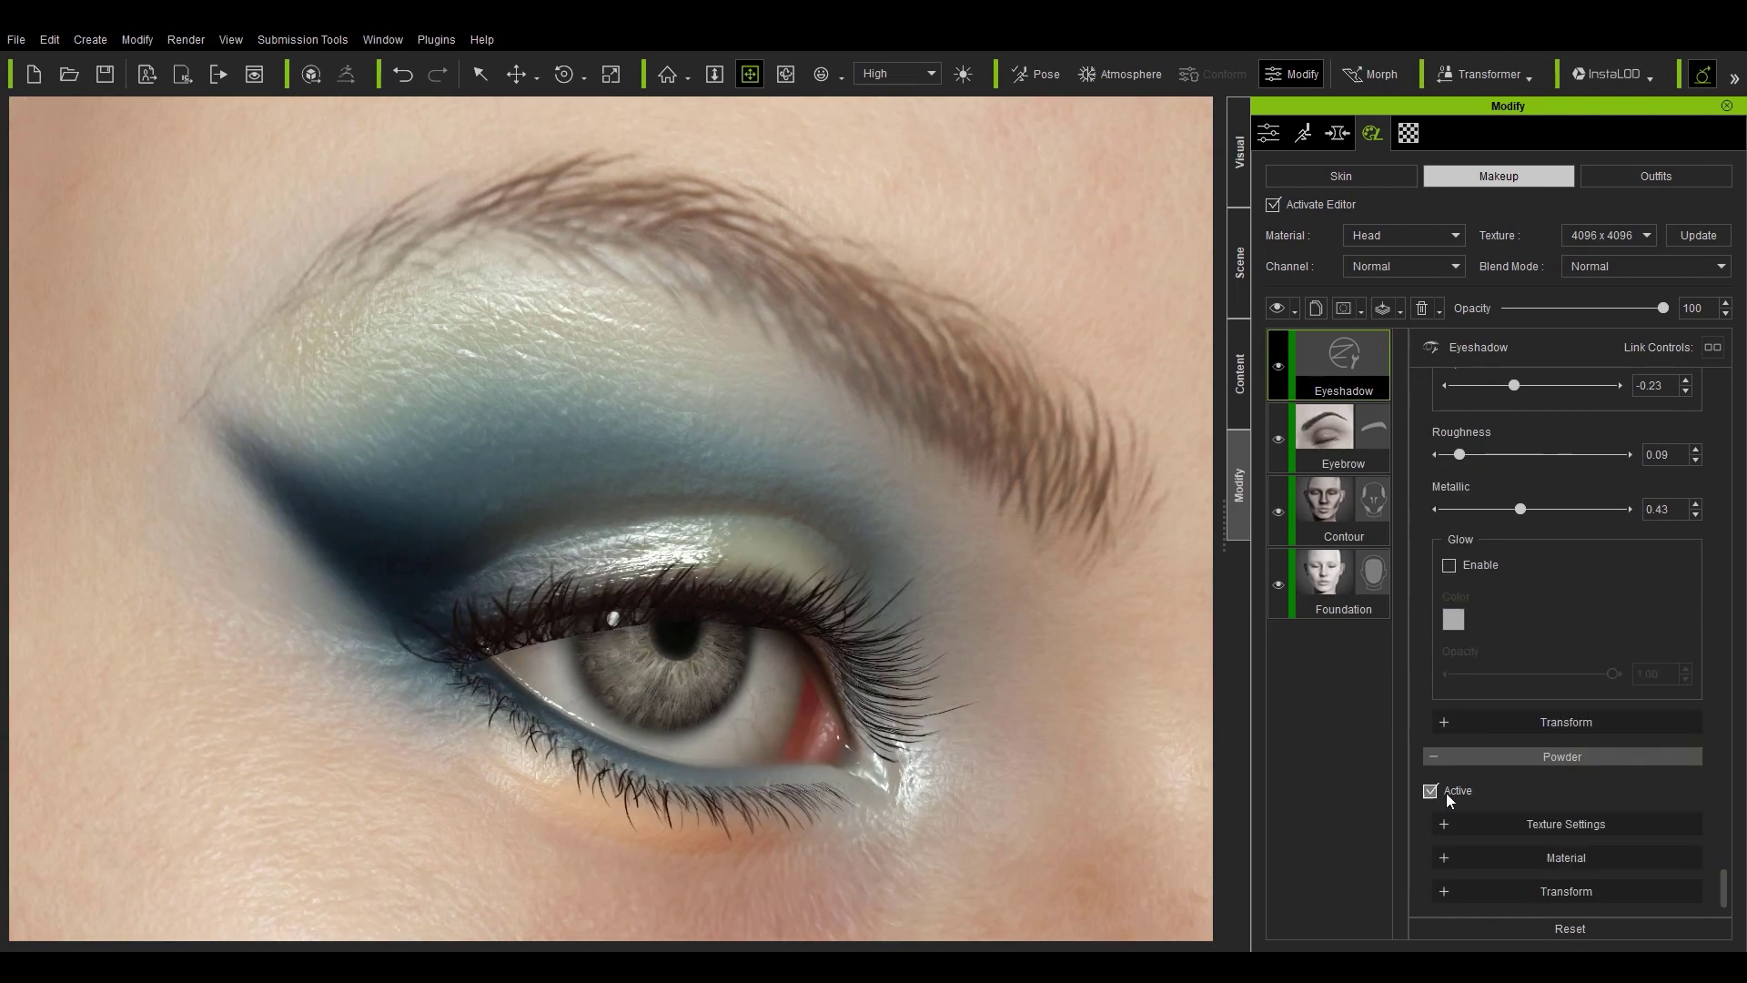
- Activate Powder with a Custom powder range and load S8P_FullUpper.jpg from the 8_Powder folder as its range texture
left_click(1572, 828)
scroll(1569, 810, "down", 3)
left_click(1519, 644)
left_click(1504, 755)
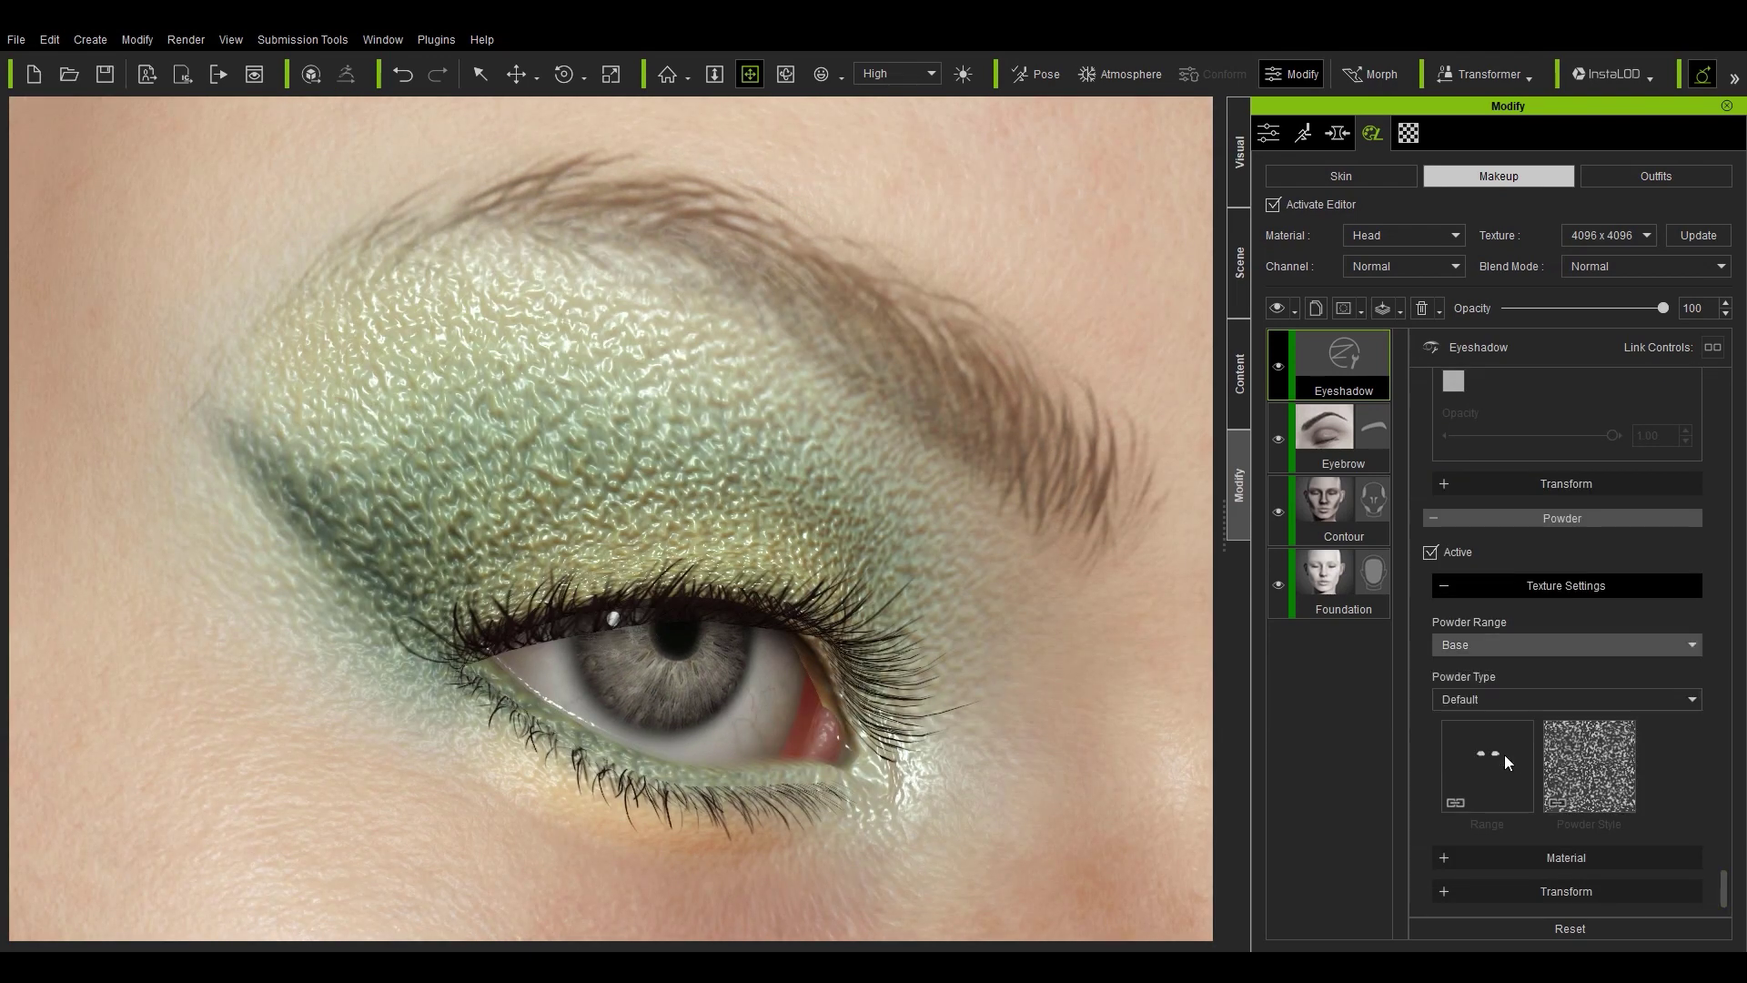
double_click(1504, 754)
left_click(761, 74)
double_click(243, 292)
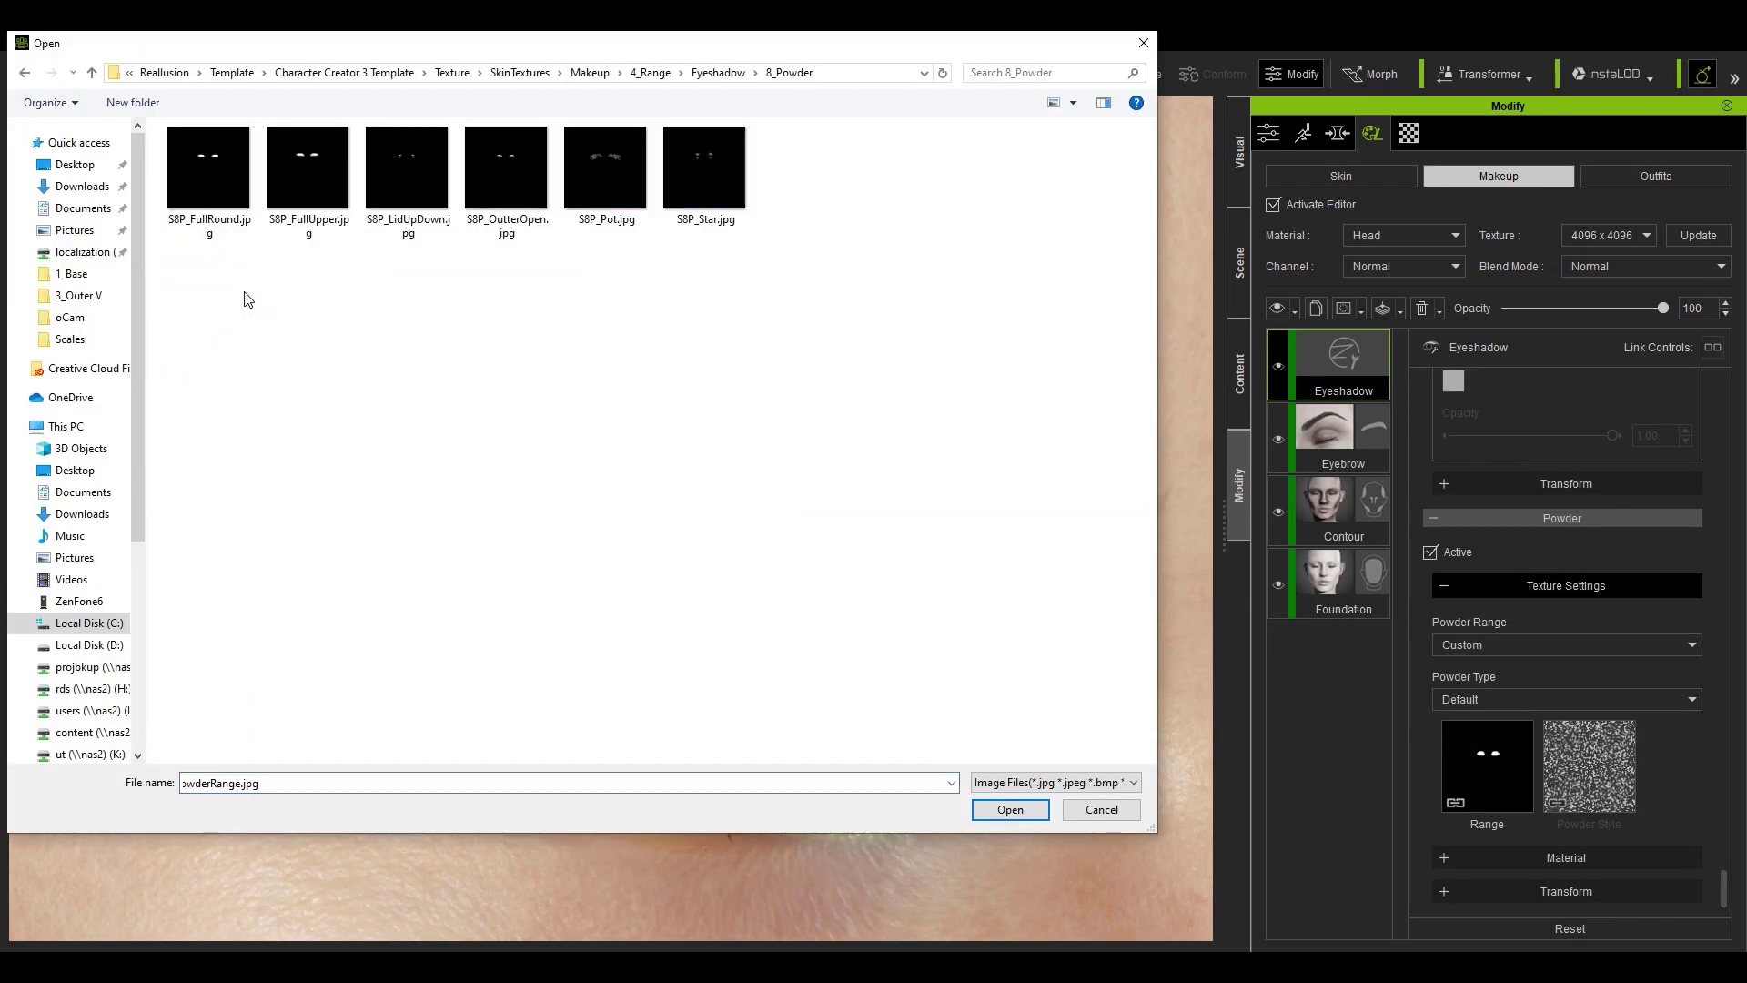
double_click(307, 168)
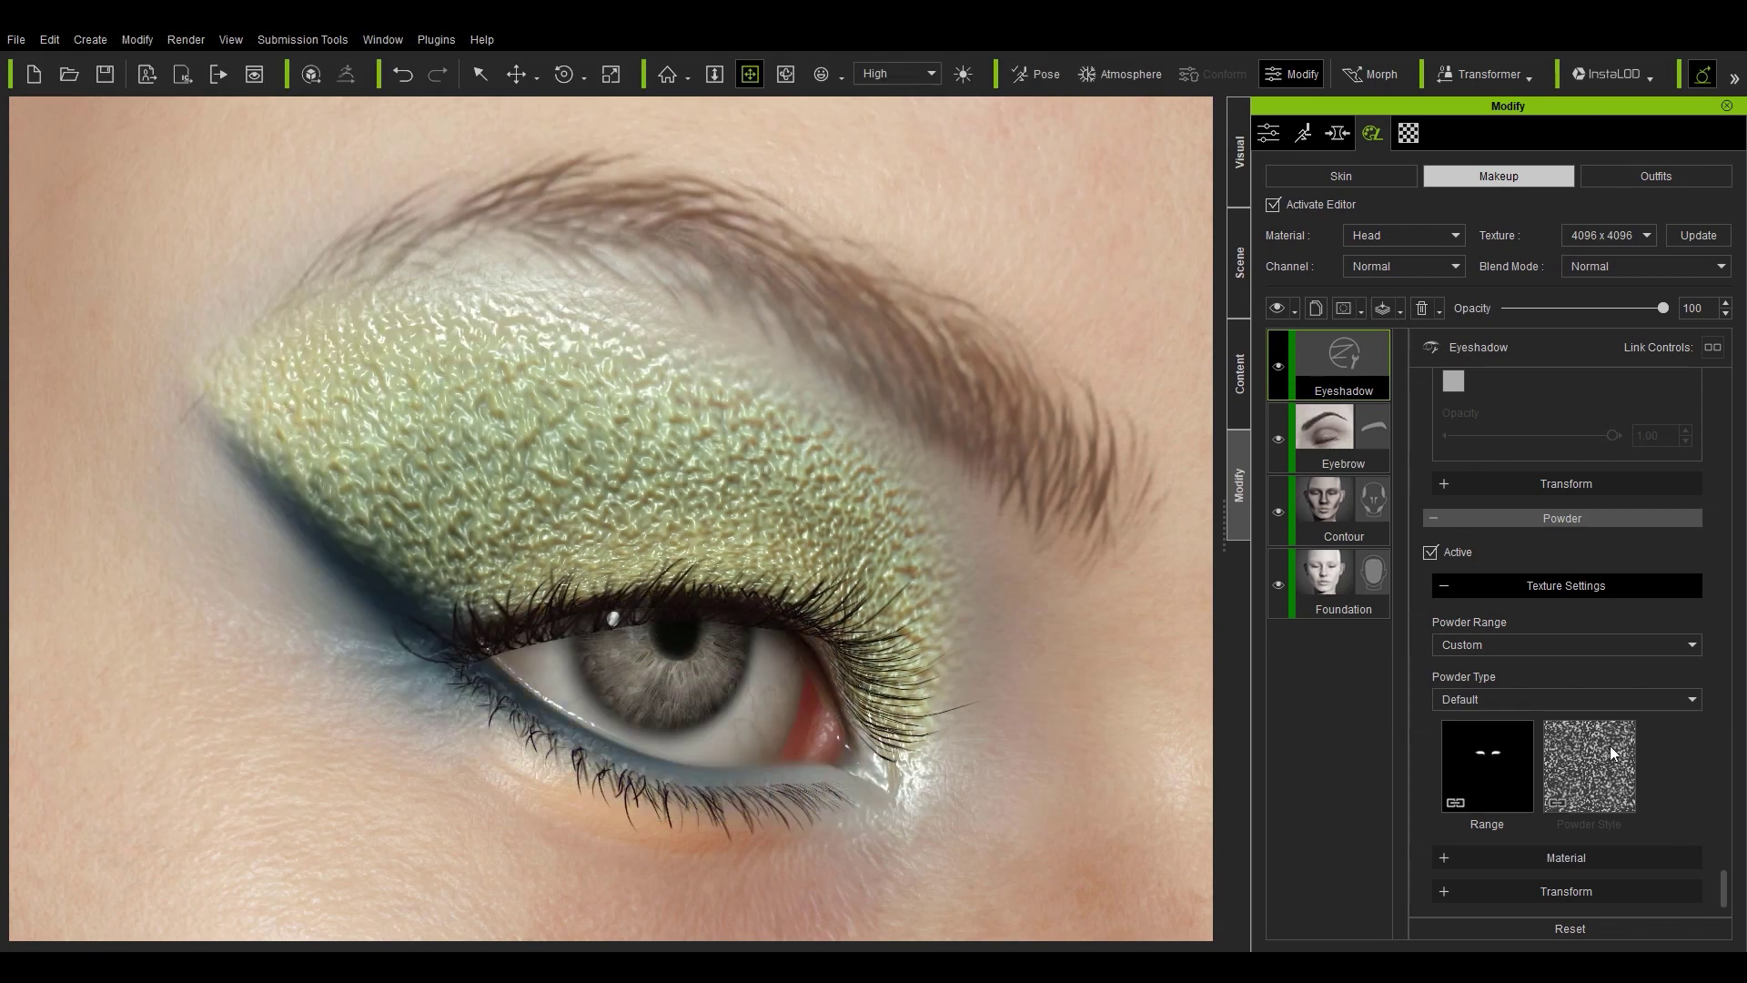
- Switch the powder type to Custom and load a star-and-dot pattern from the 4_Range folders as the Powder Style
left_click(1539, 698)
left_click(1542, 731)
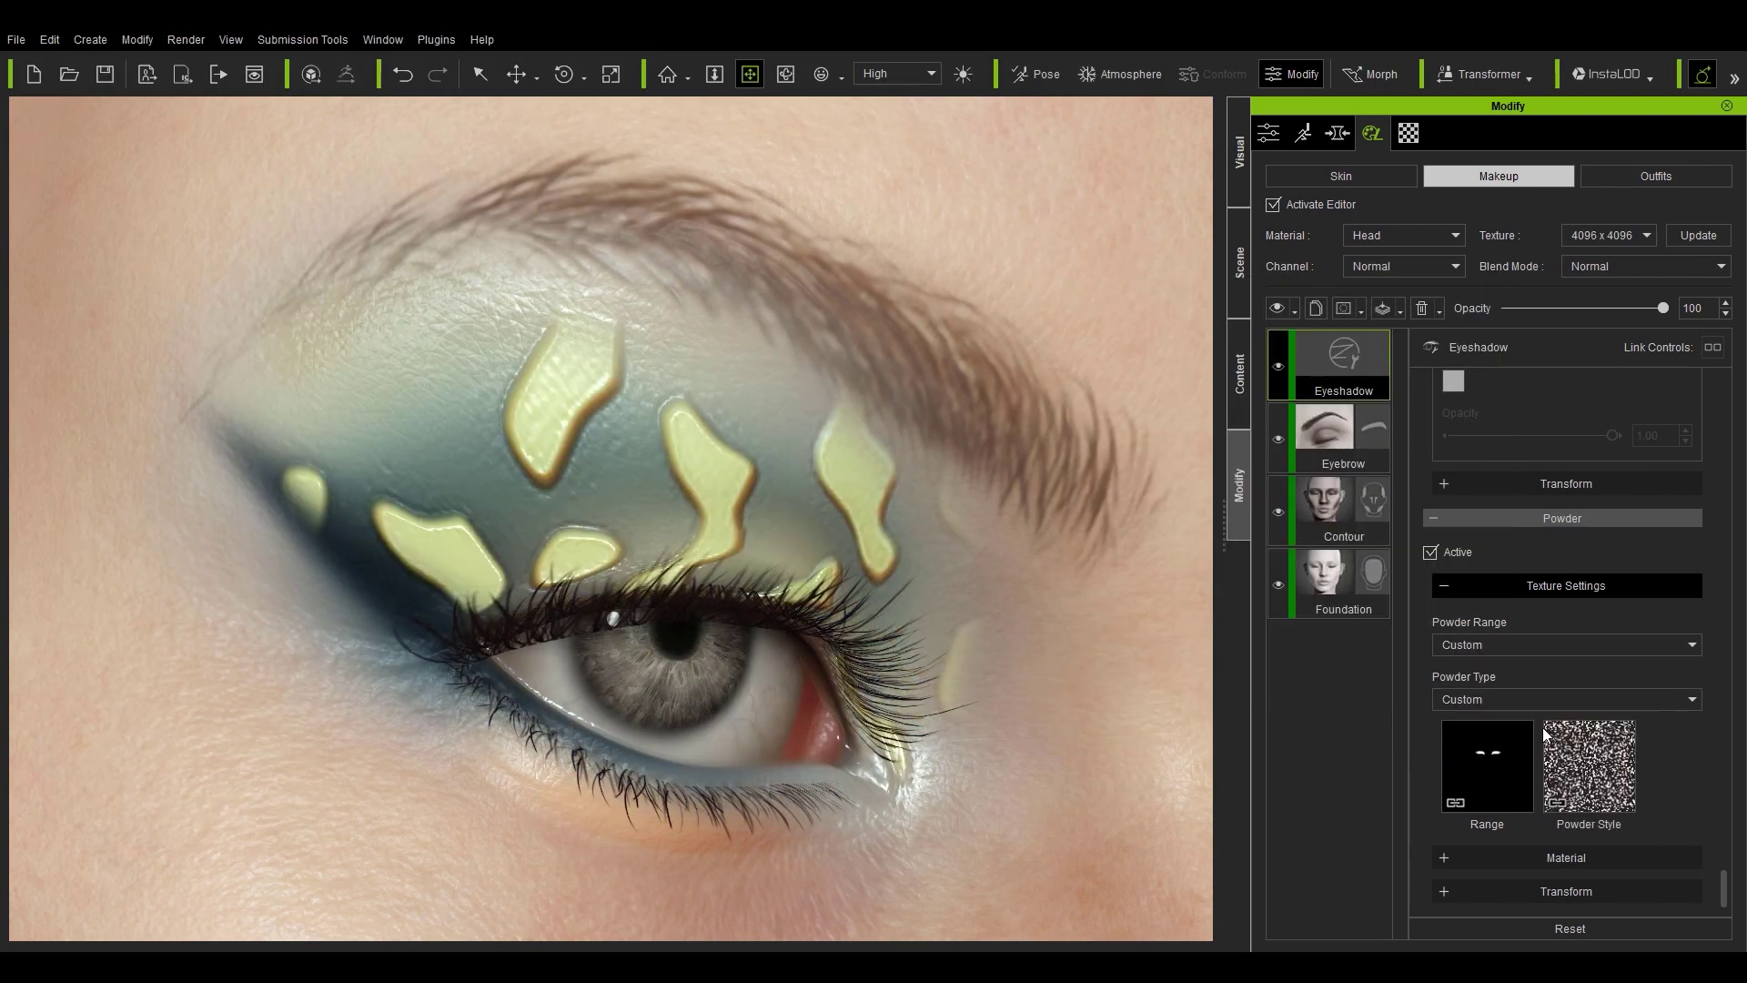
double_click(1607, 768)
left_click(698, 73)
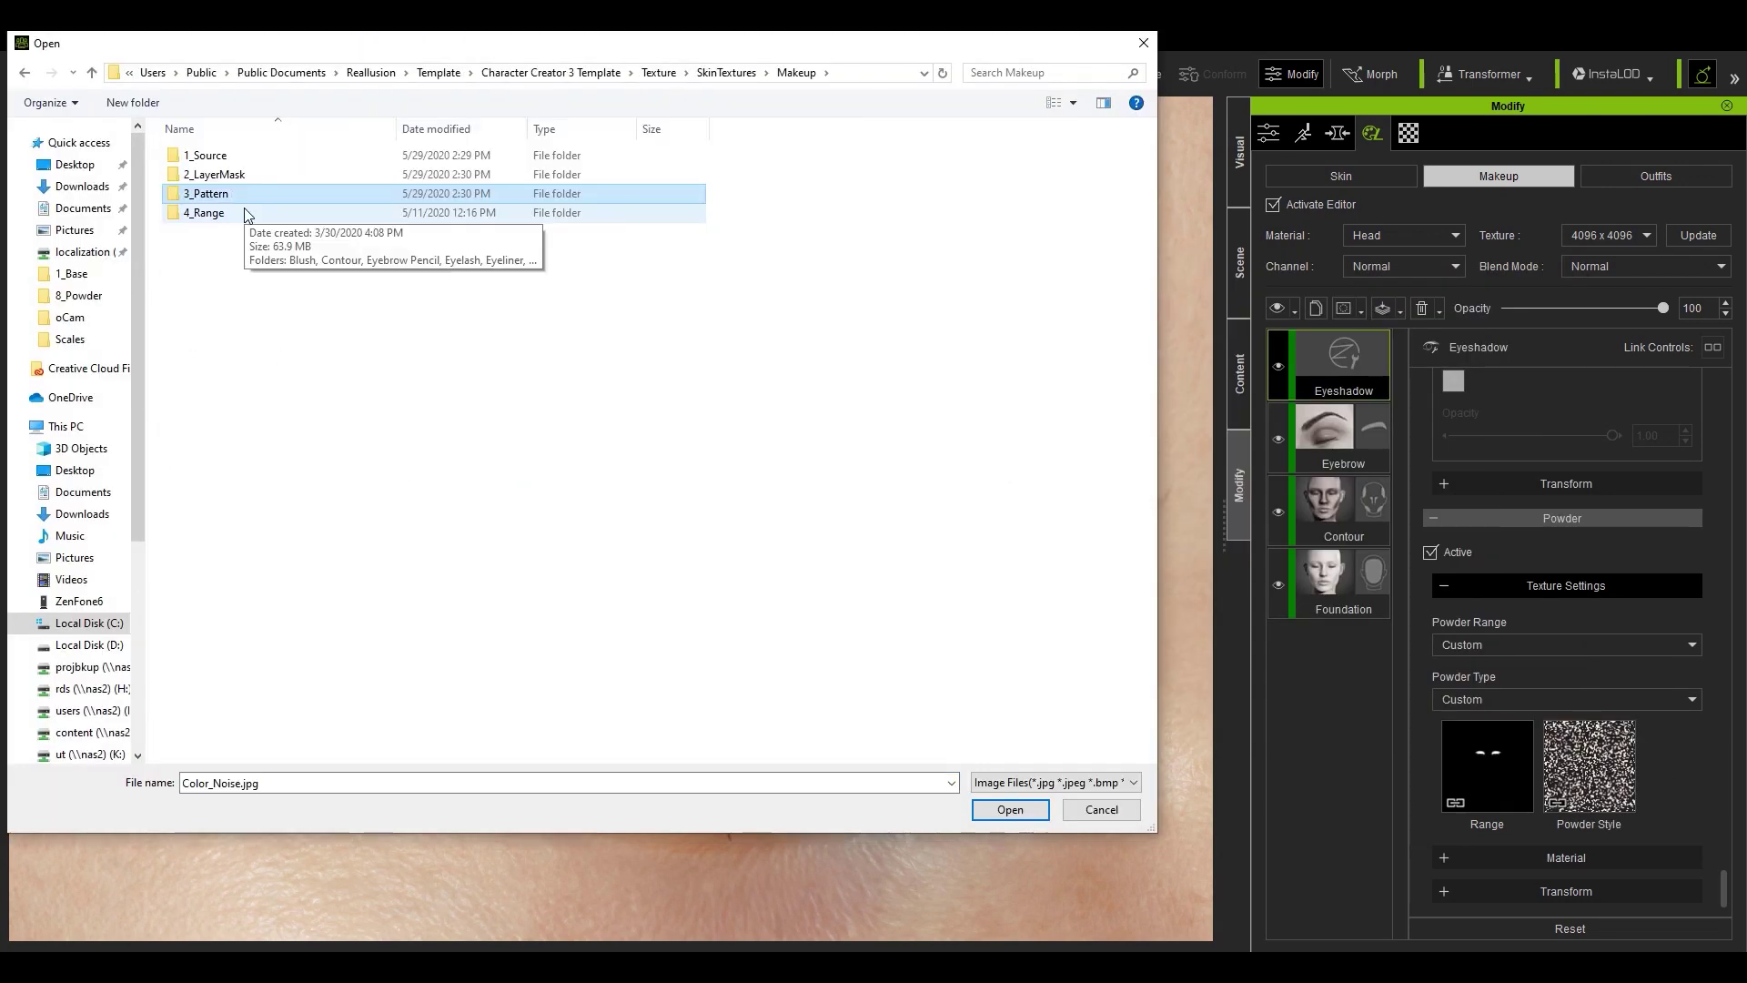
double_click(243, 213)
double_click(242, 328)
double_click(219, 285)
left_click(706, 175)
left_click(1010, 809)
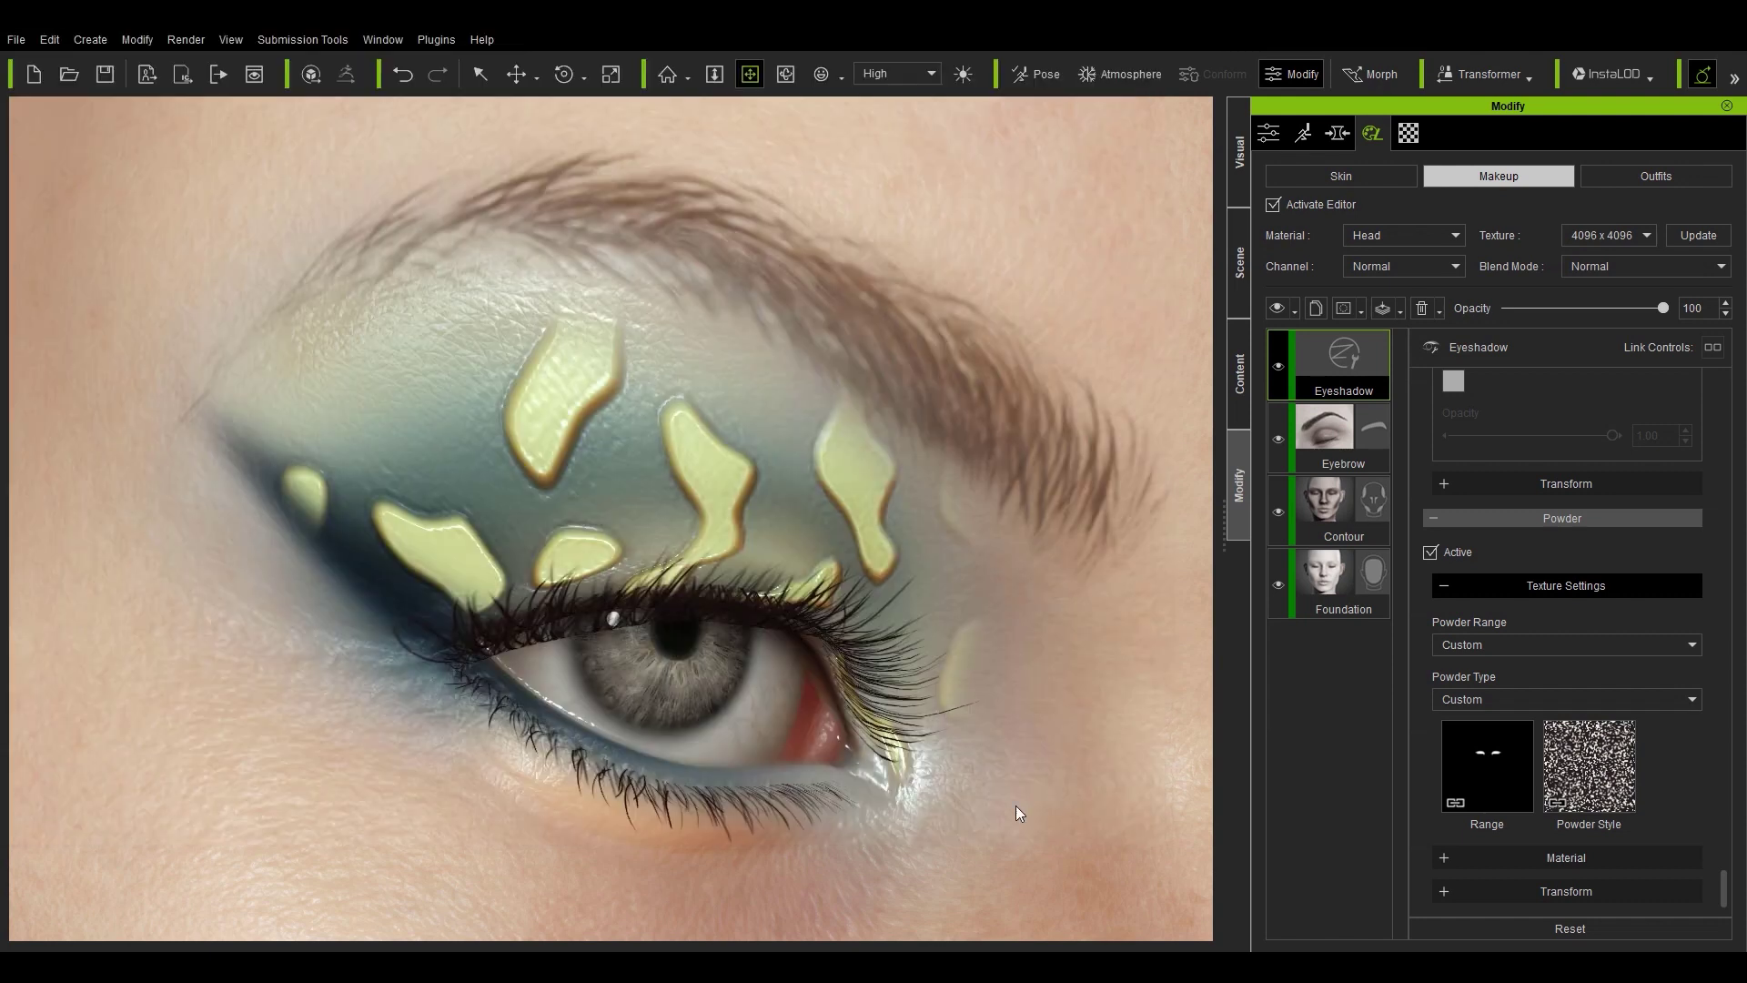
- Adjust the star powder pattern's transform scale and X offset, and set its Y offset to 0.02
left_click(1444, 891)
scroll(1447, 737, "down", 3)
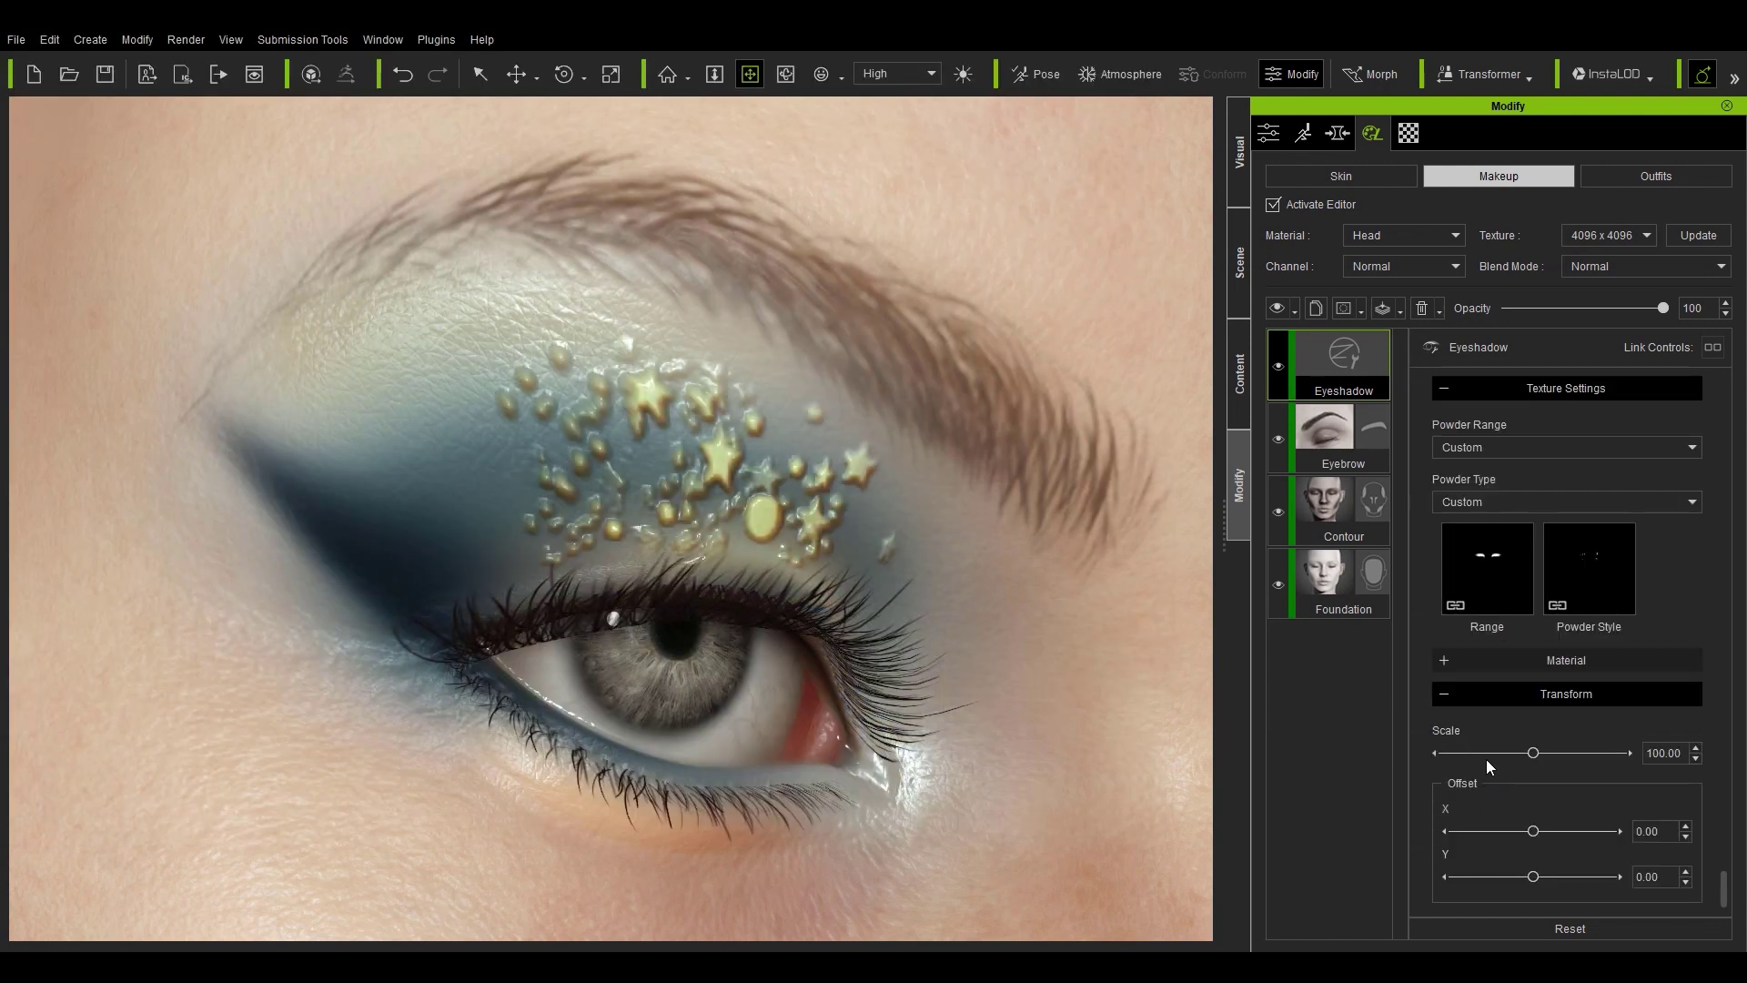
left_click_drag(1535, 754, 1530, 753)
left_click_drag(1535, 832, 1533, 877)
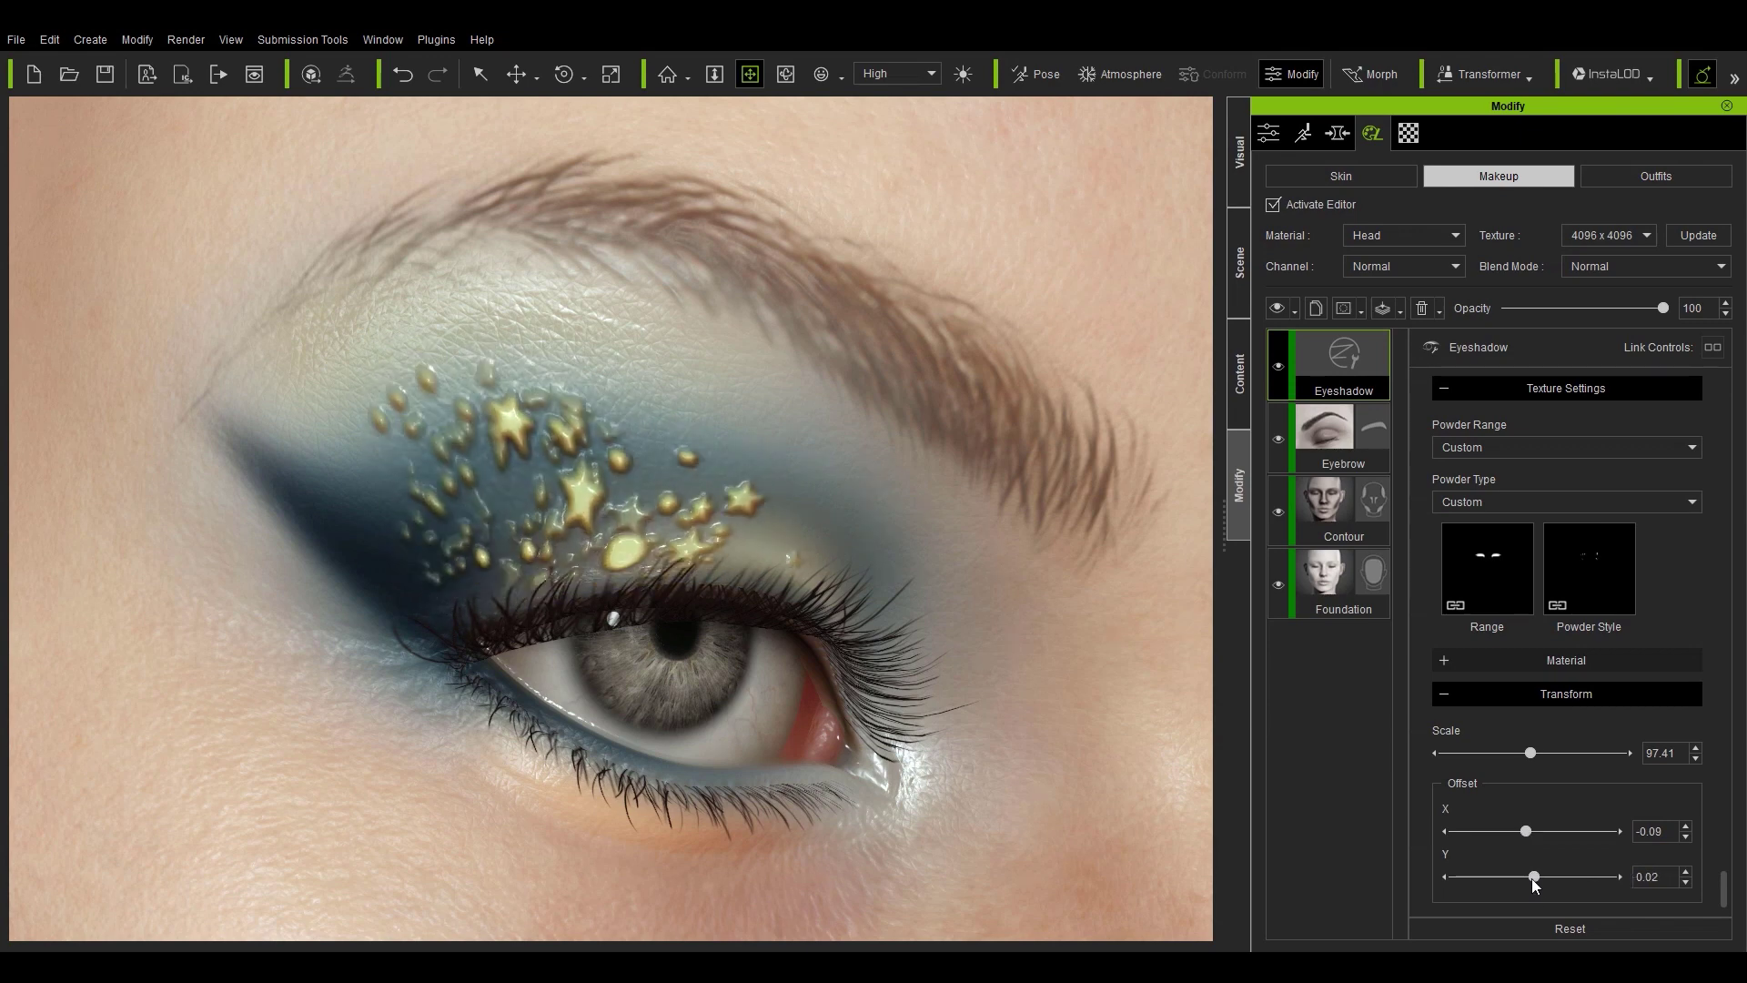
left_click_drag(1525, 755, 1530, 754)
left_click_drag(1525, 831, 1531, 831)
- Set the Powder material's expansion to -0.29, its contrast to 0.18 and its normal strength to 0.35
scroll(1726, 892, "up", 1)
left_click(1565, 673)
left_click_drag(1724, 835, 1725, 858)
left_click_drag(1533, 631, 1509, 632)
left_click_drag(1453, 686, 1484, 686)
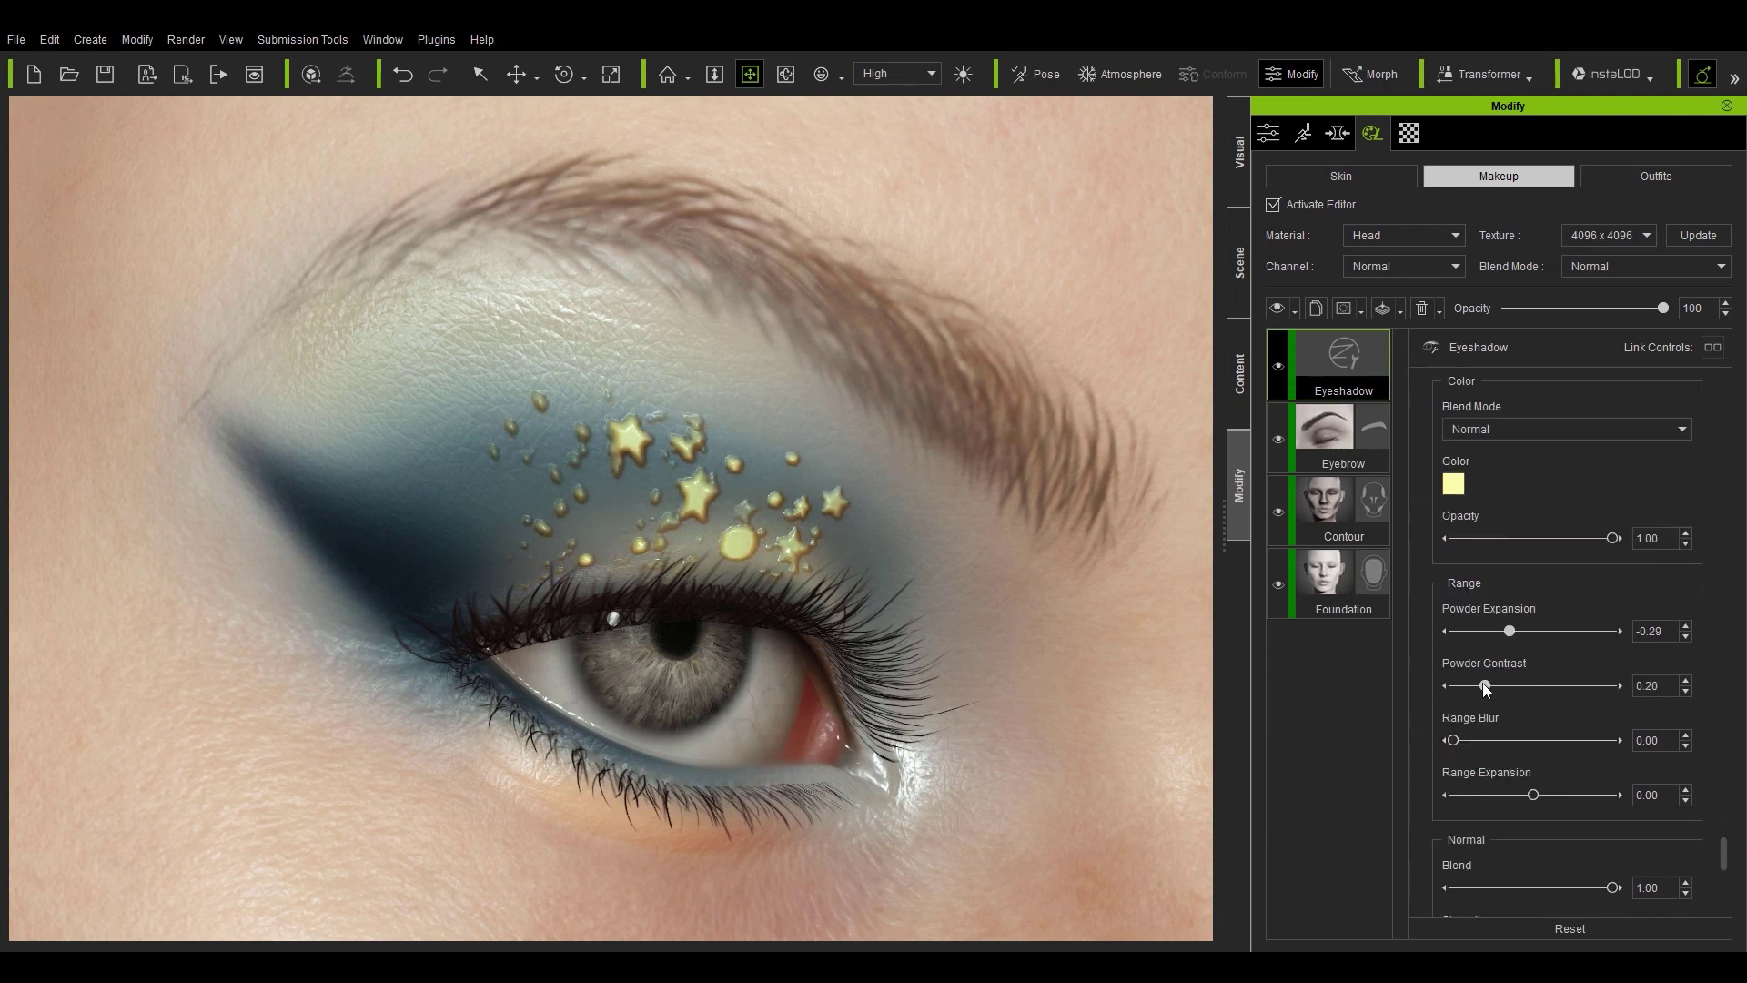
scroll(1582, 806, "down", 2)
left_click_drag(1491, 808, 1474, 811)
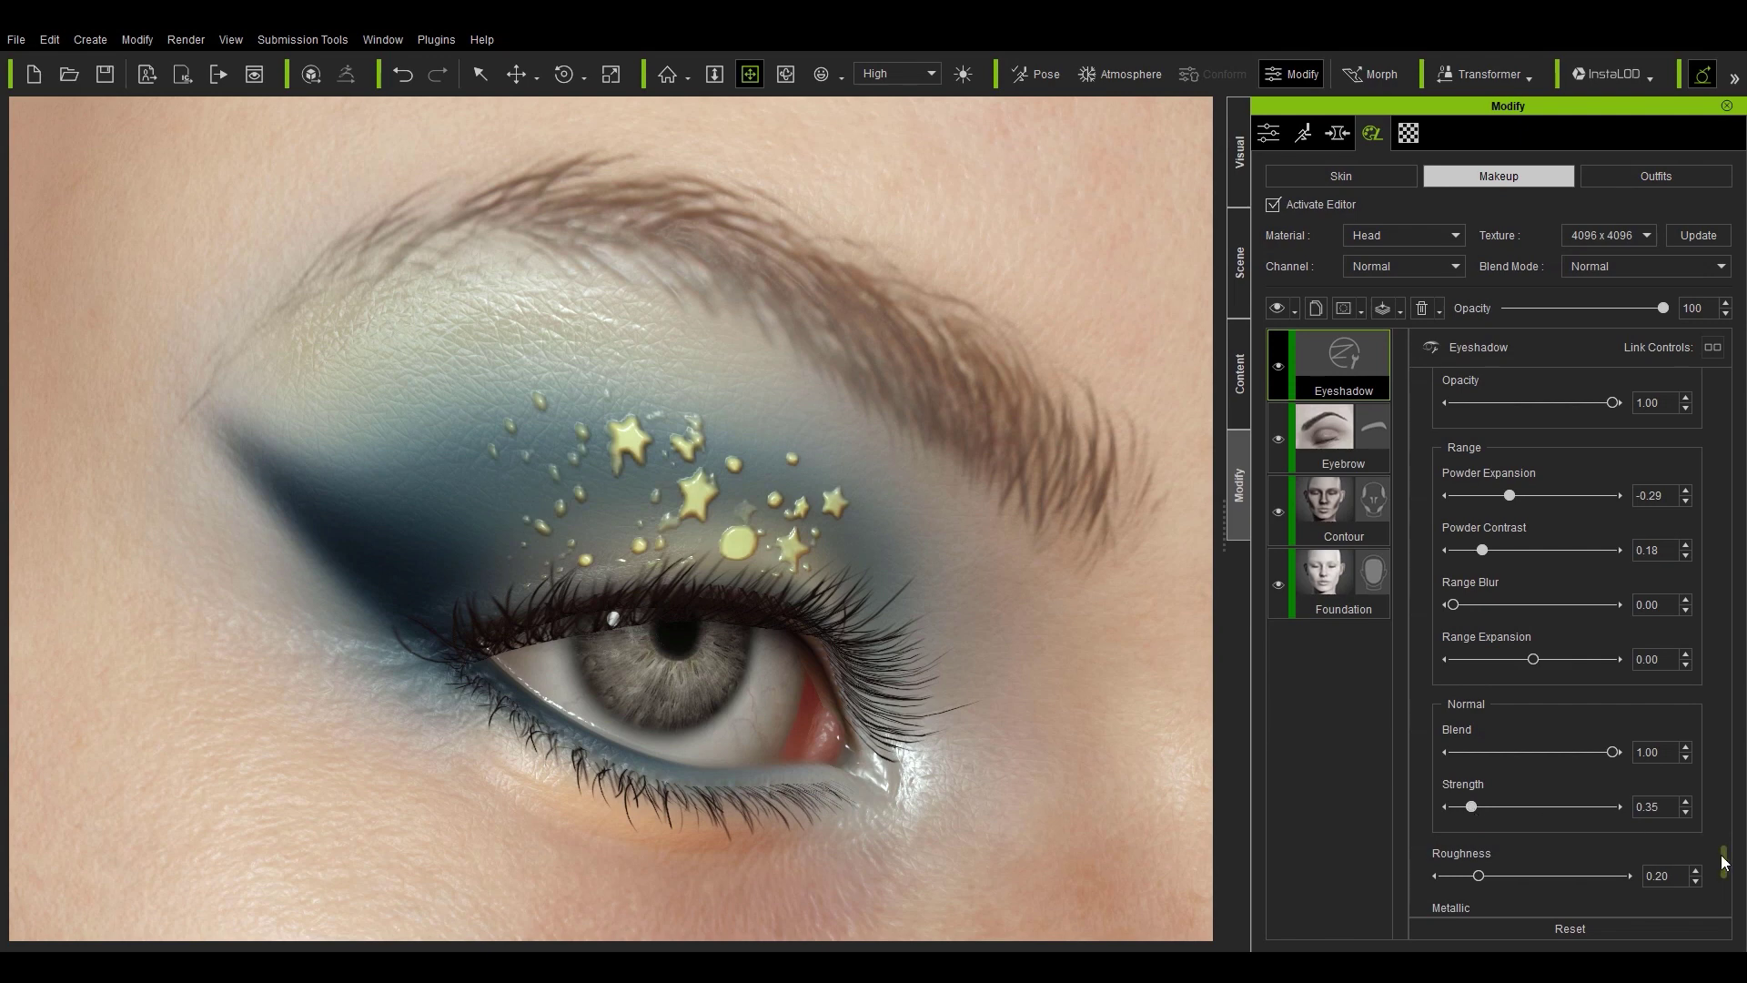
- Change the Eyeshadow layer's blend mode for the Normal channel to Overlay
left_click(1596, 270)
left_click(1592, 290)
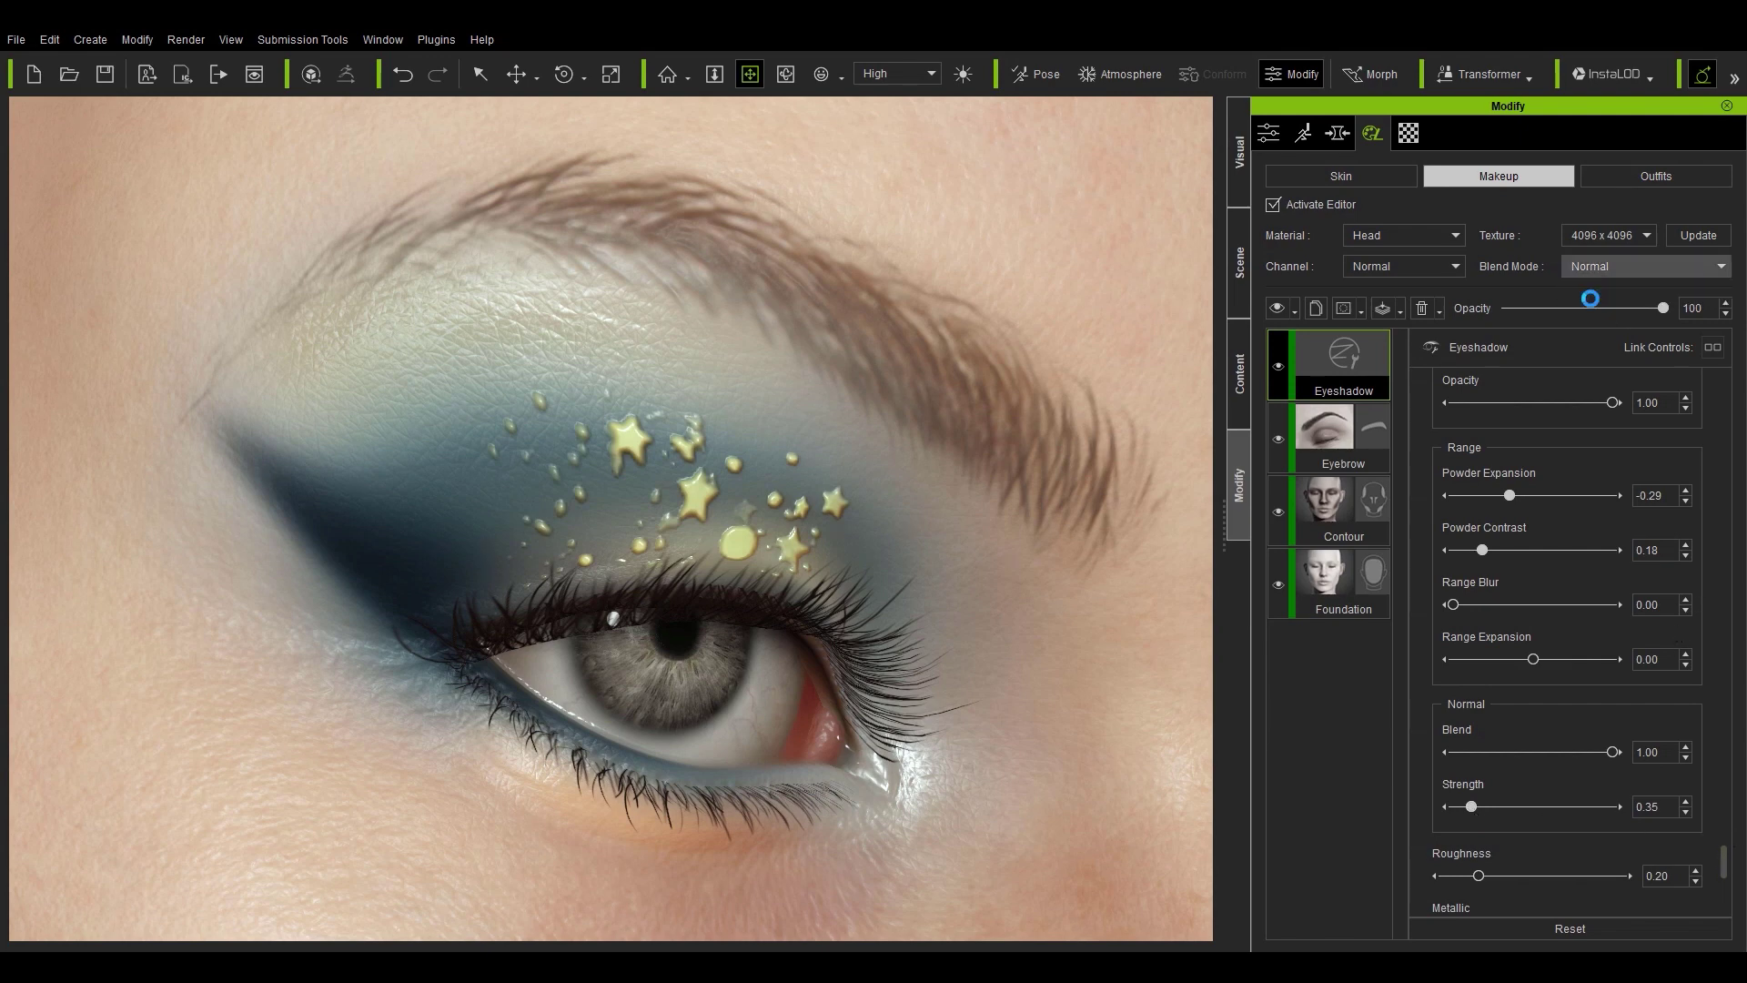
- Set the Powder's roughness to 0.14, raise its metallic value, and give it a paler color with powder expansion -0.53
scroll(1725, 865, "down", 3)
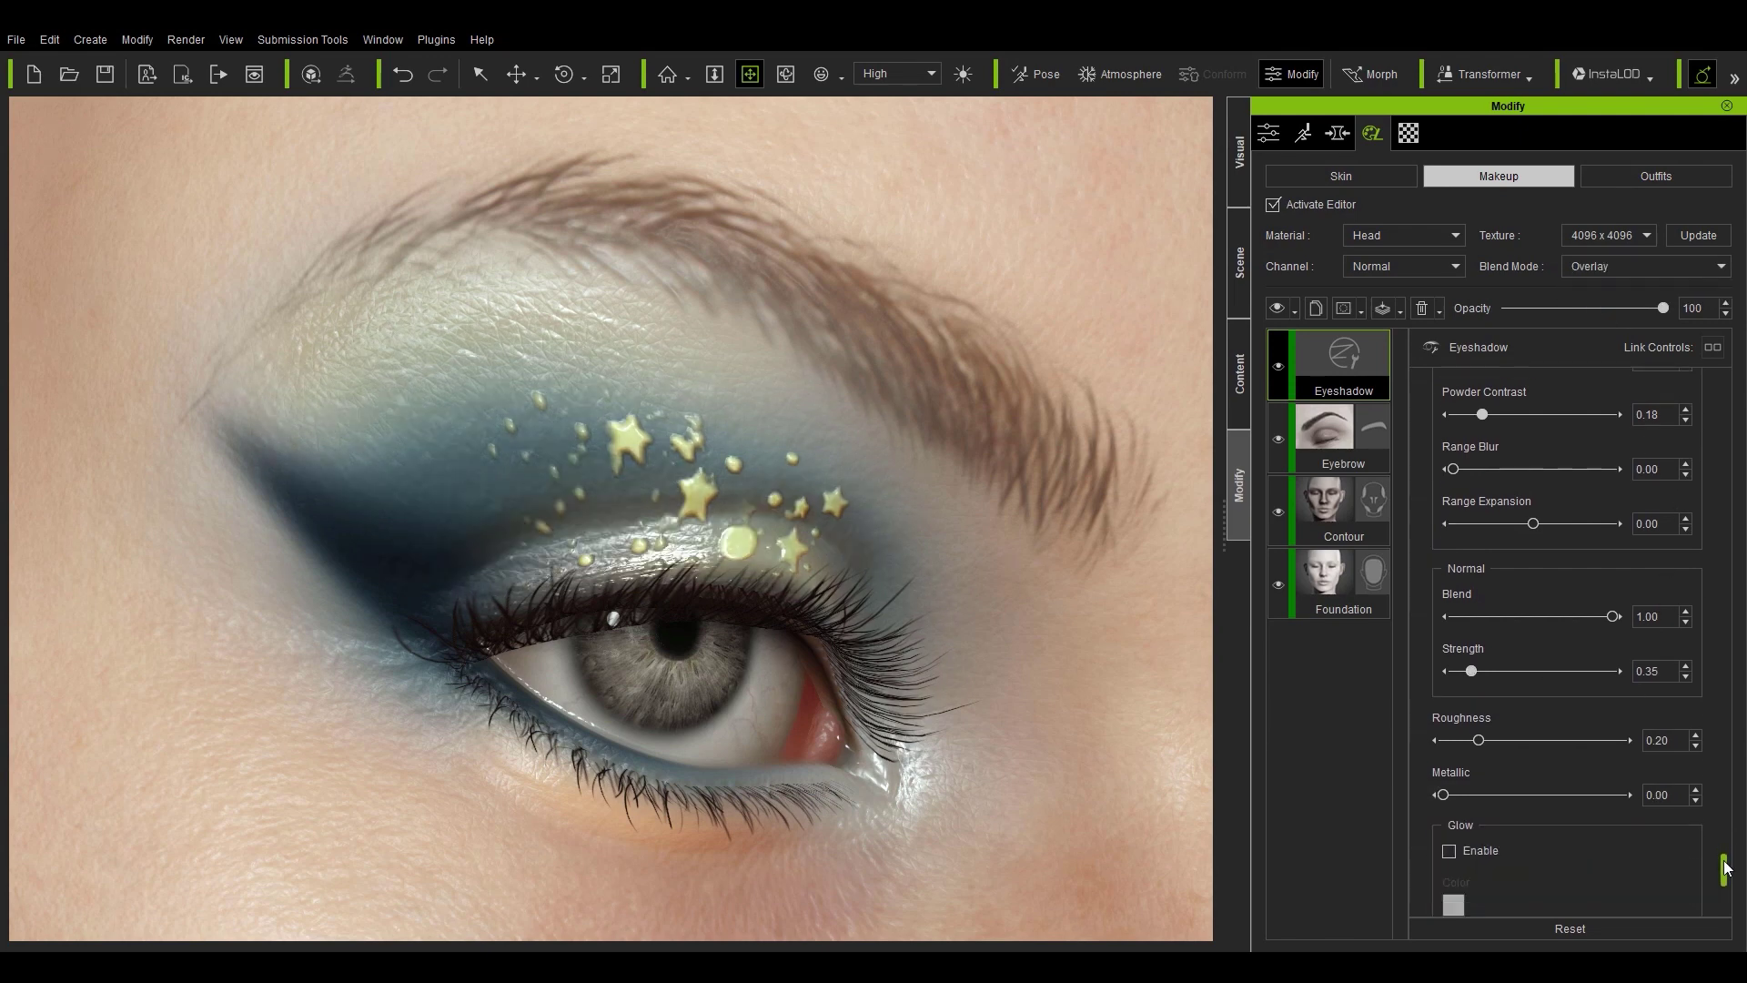
left_click_drag(1462, 738, 1641, 759)
left_click_drag(1505, 741, 1469, 740)
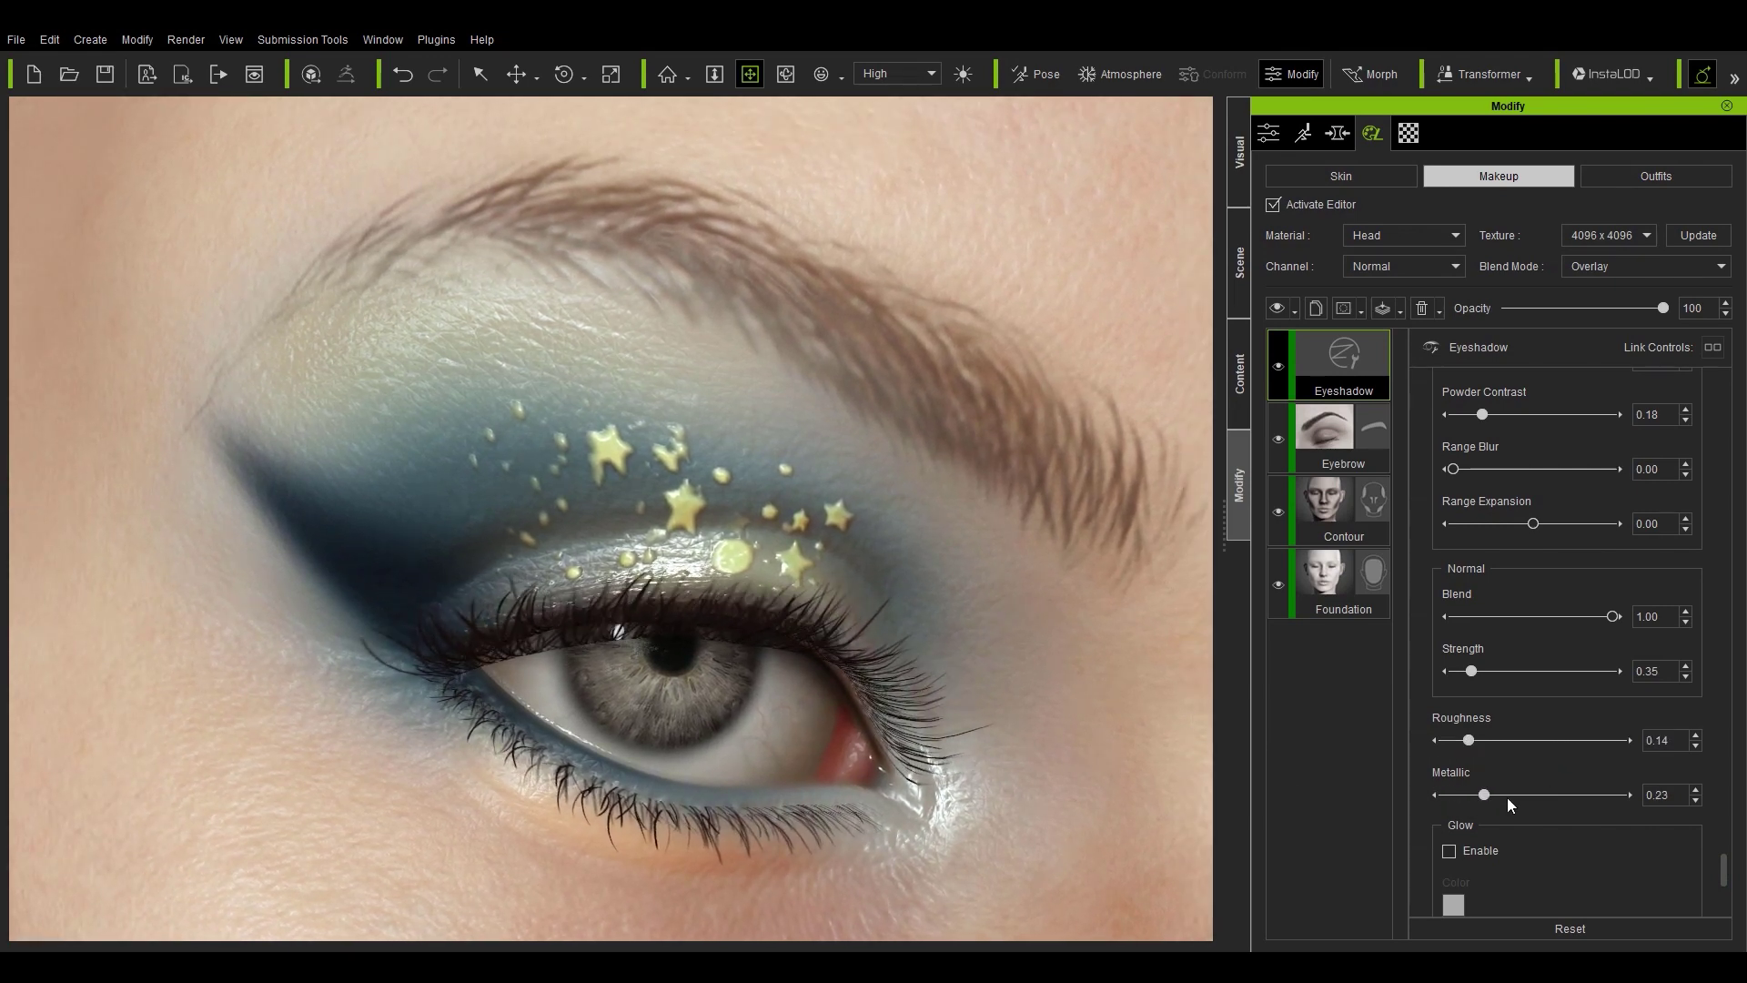
mouse_move(1507, 797)
left_mouse_down()
mouse_move(1640, 805)
mouse_move(1538, 804)
left_mouse_up()
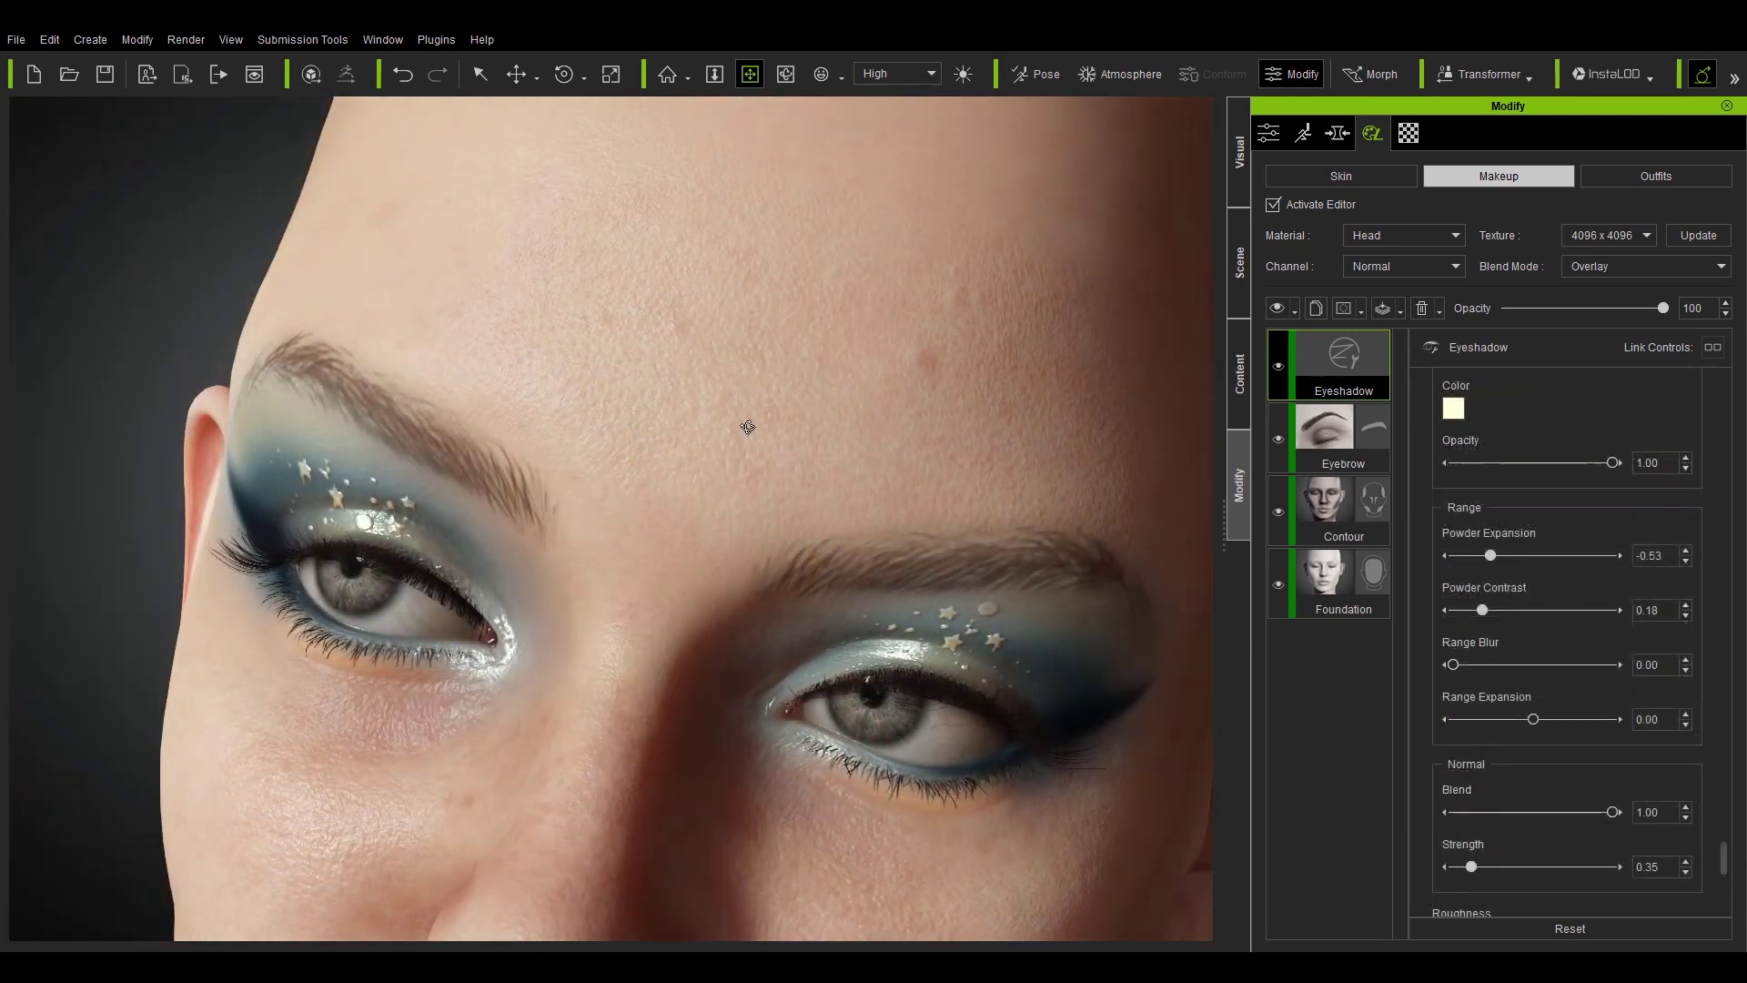
right_click_drag(793, 435, 901, 429)
left_click_drag(901, 428, 868, 411)
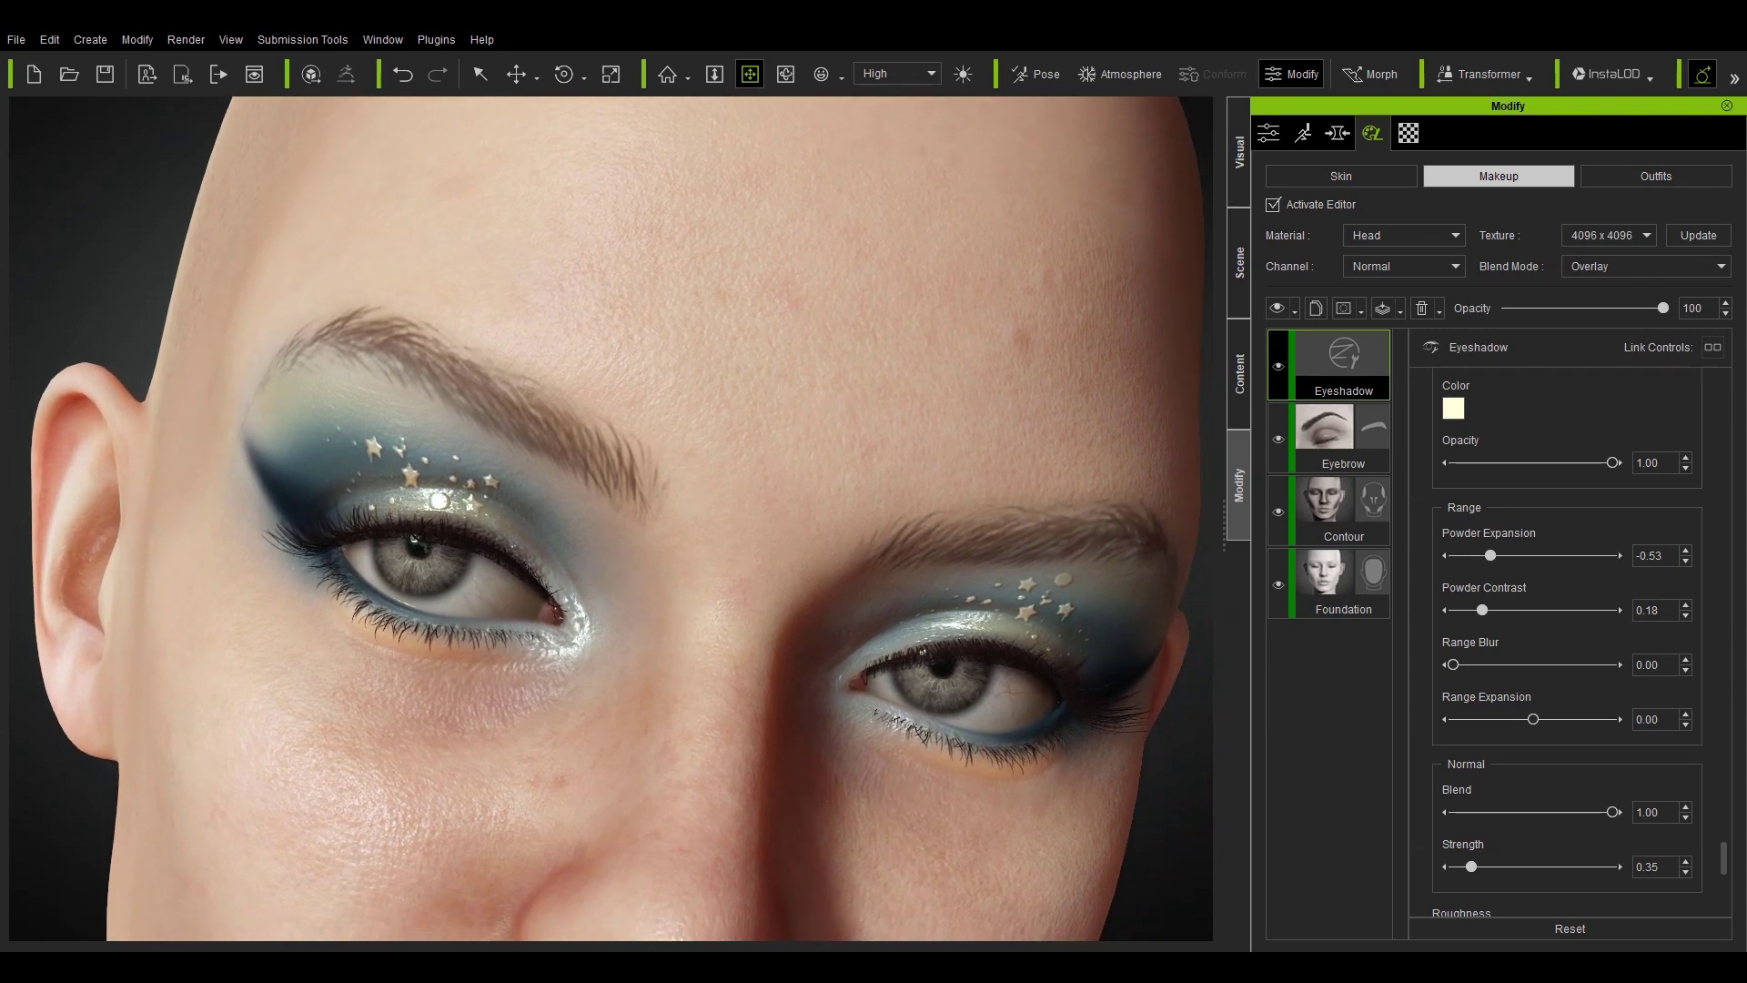